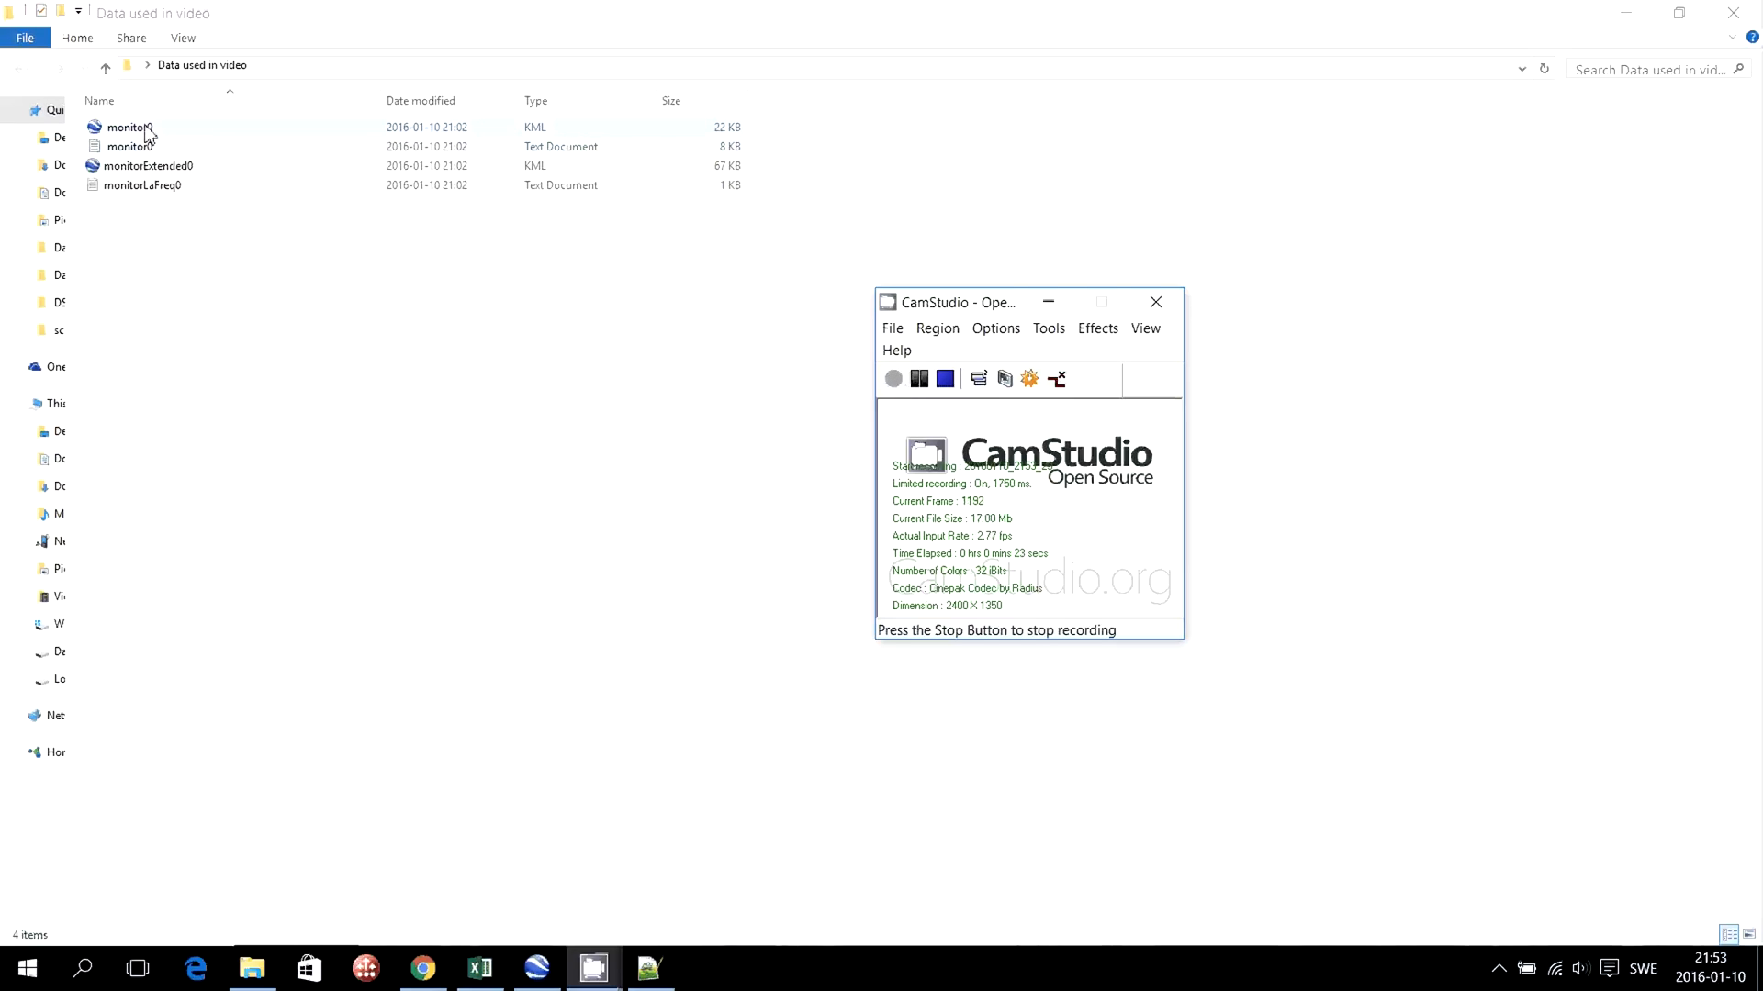
- Look over the monitor0, monitorExtended0 and monitorLaFreq0 files in the Data used in video folder
click(166, 150)
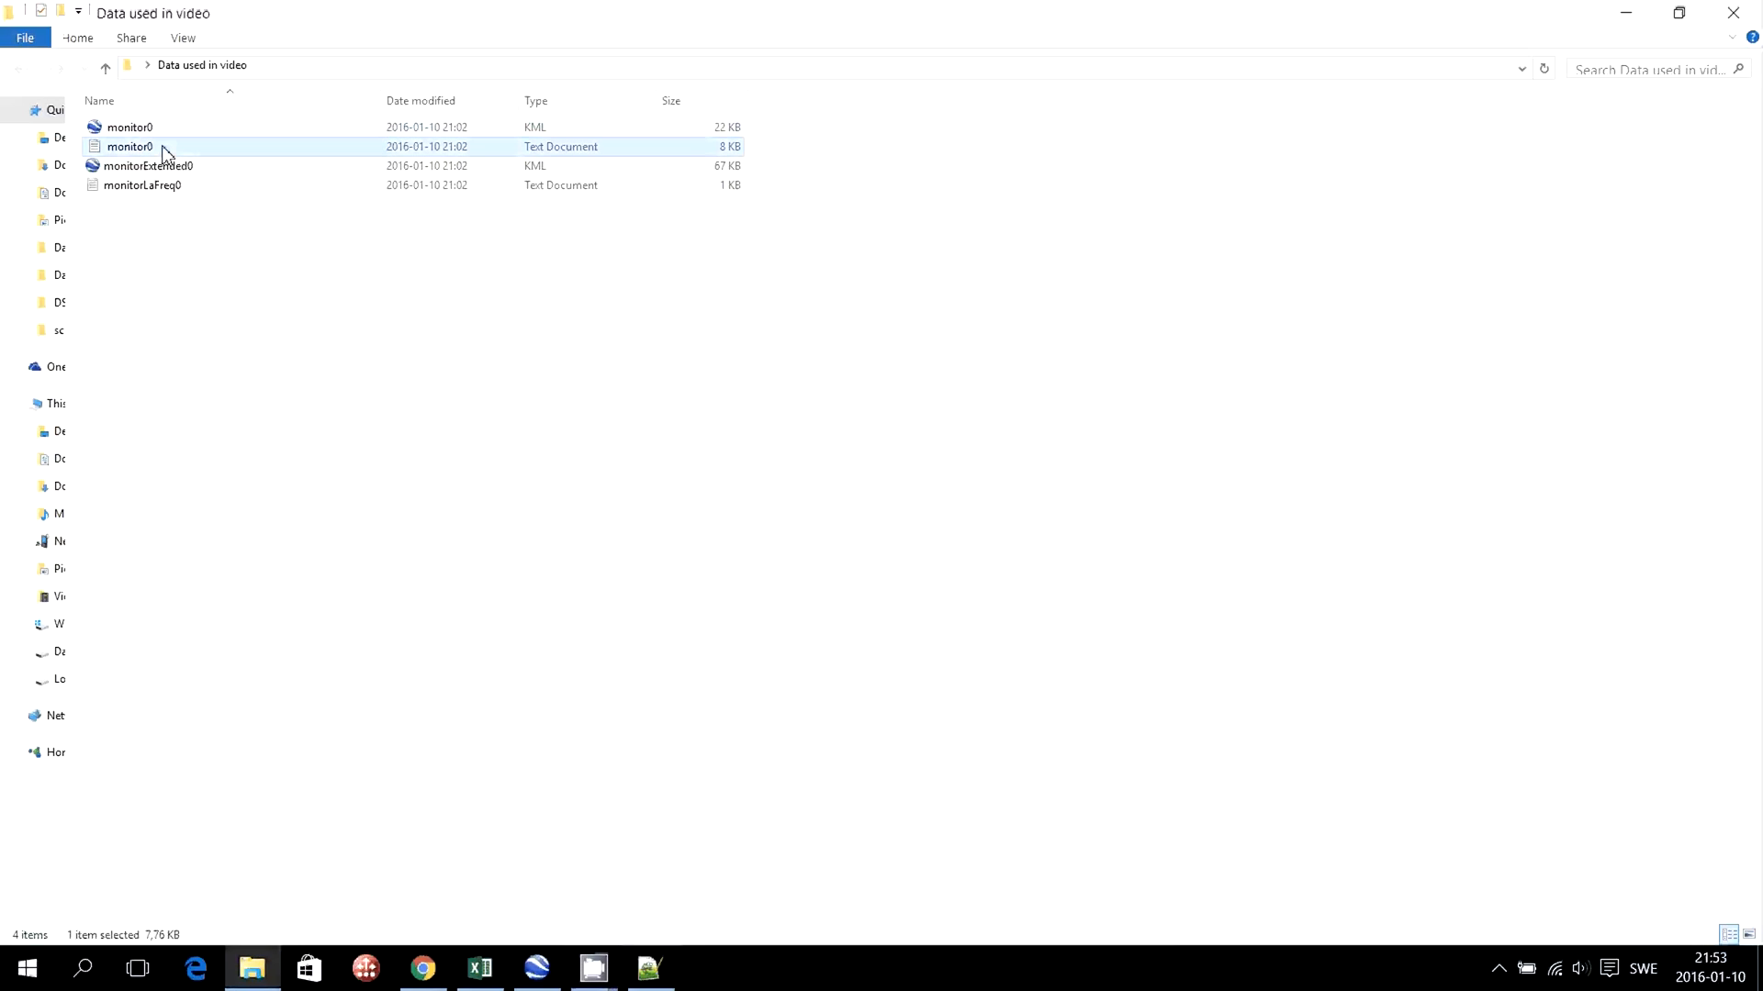
click(161, 131)
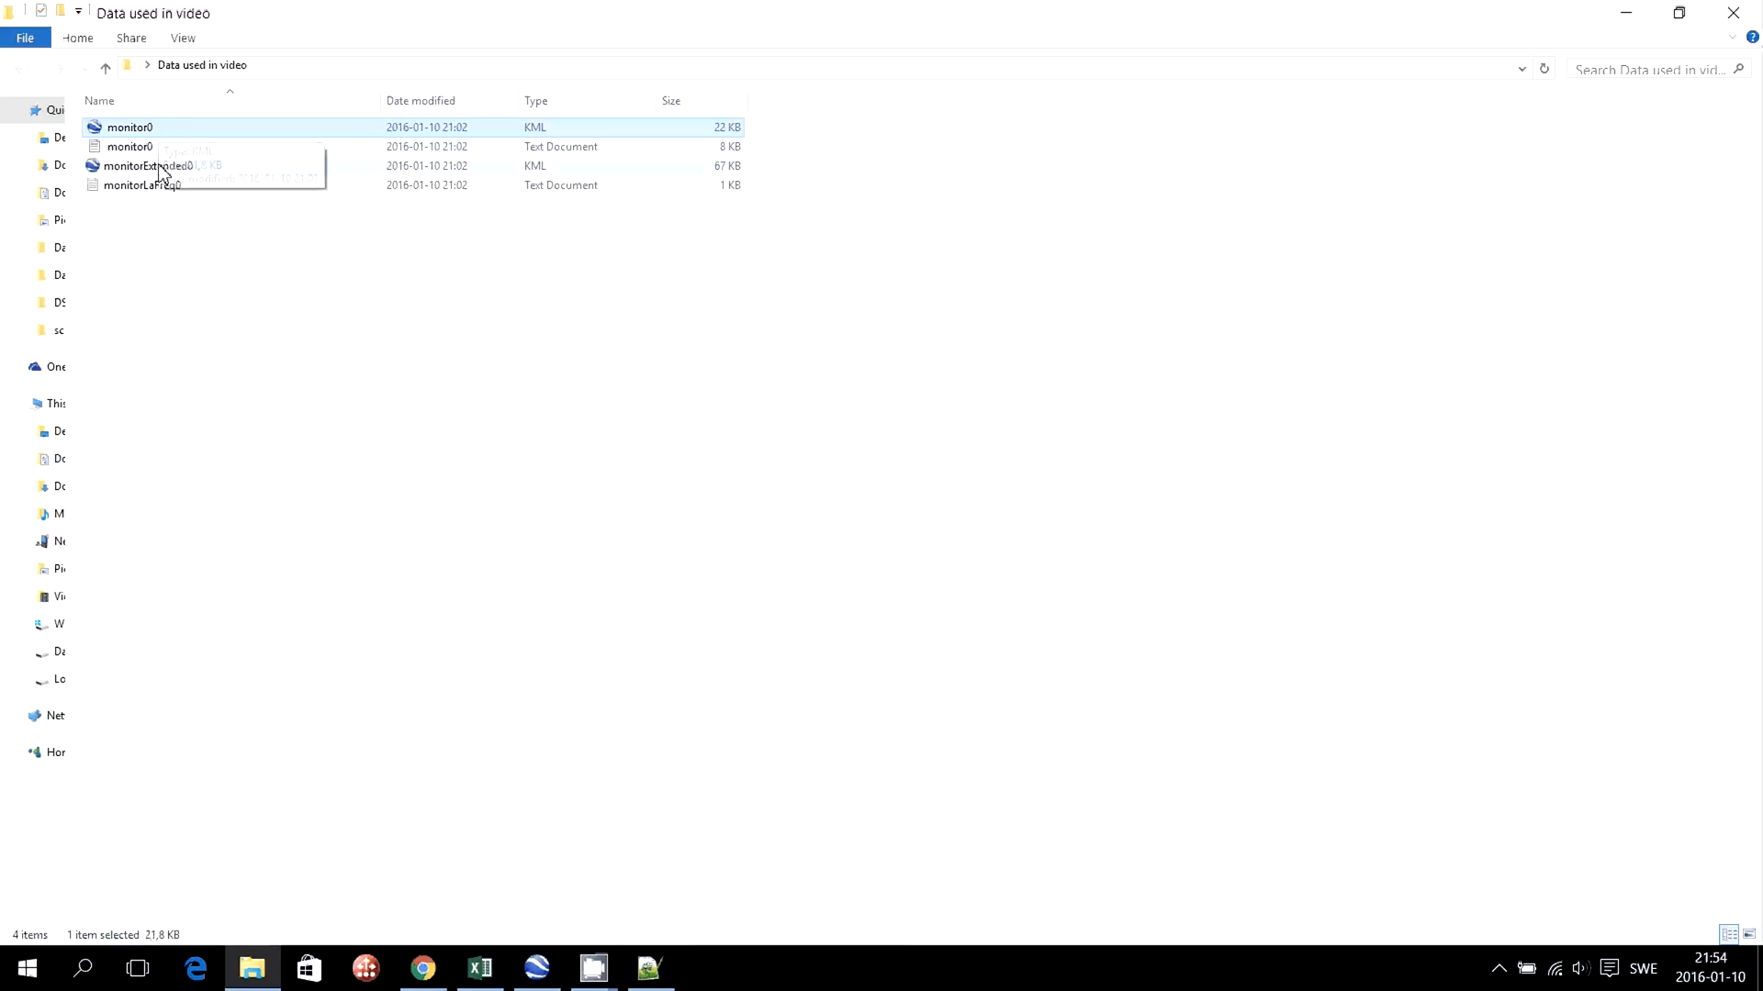
click(162, 169)
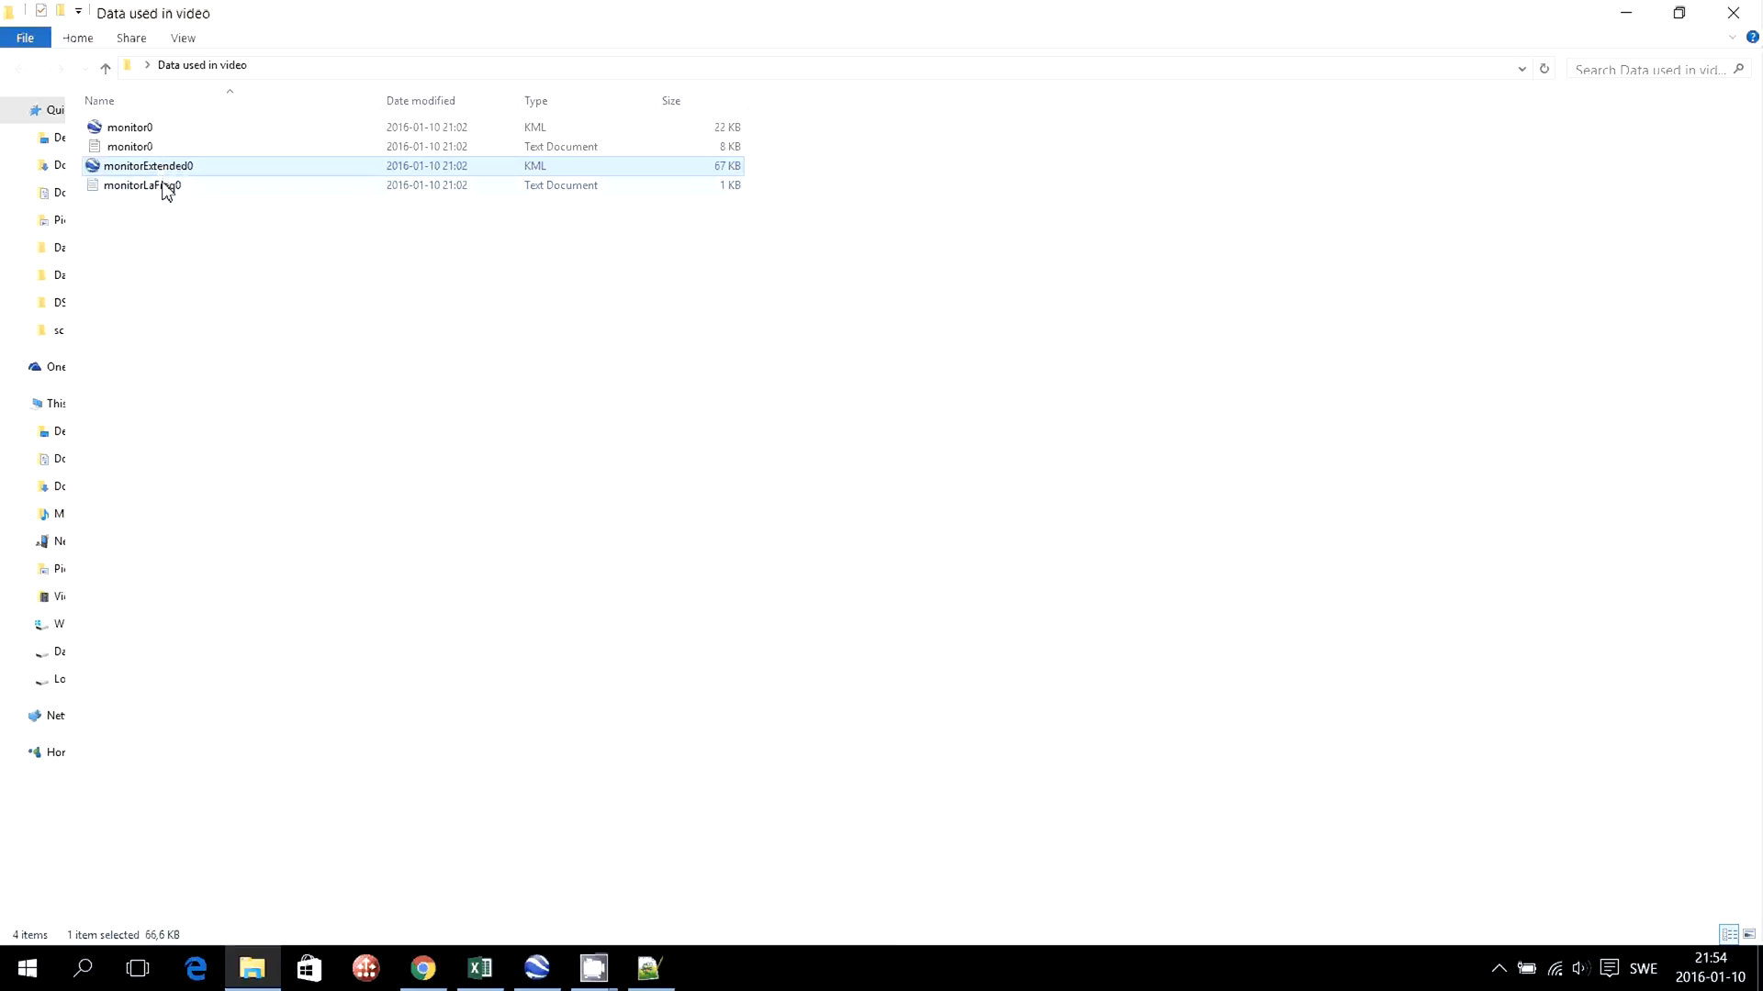
click(166, 189)
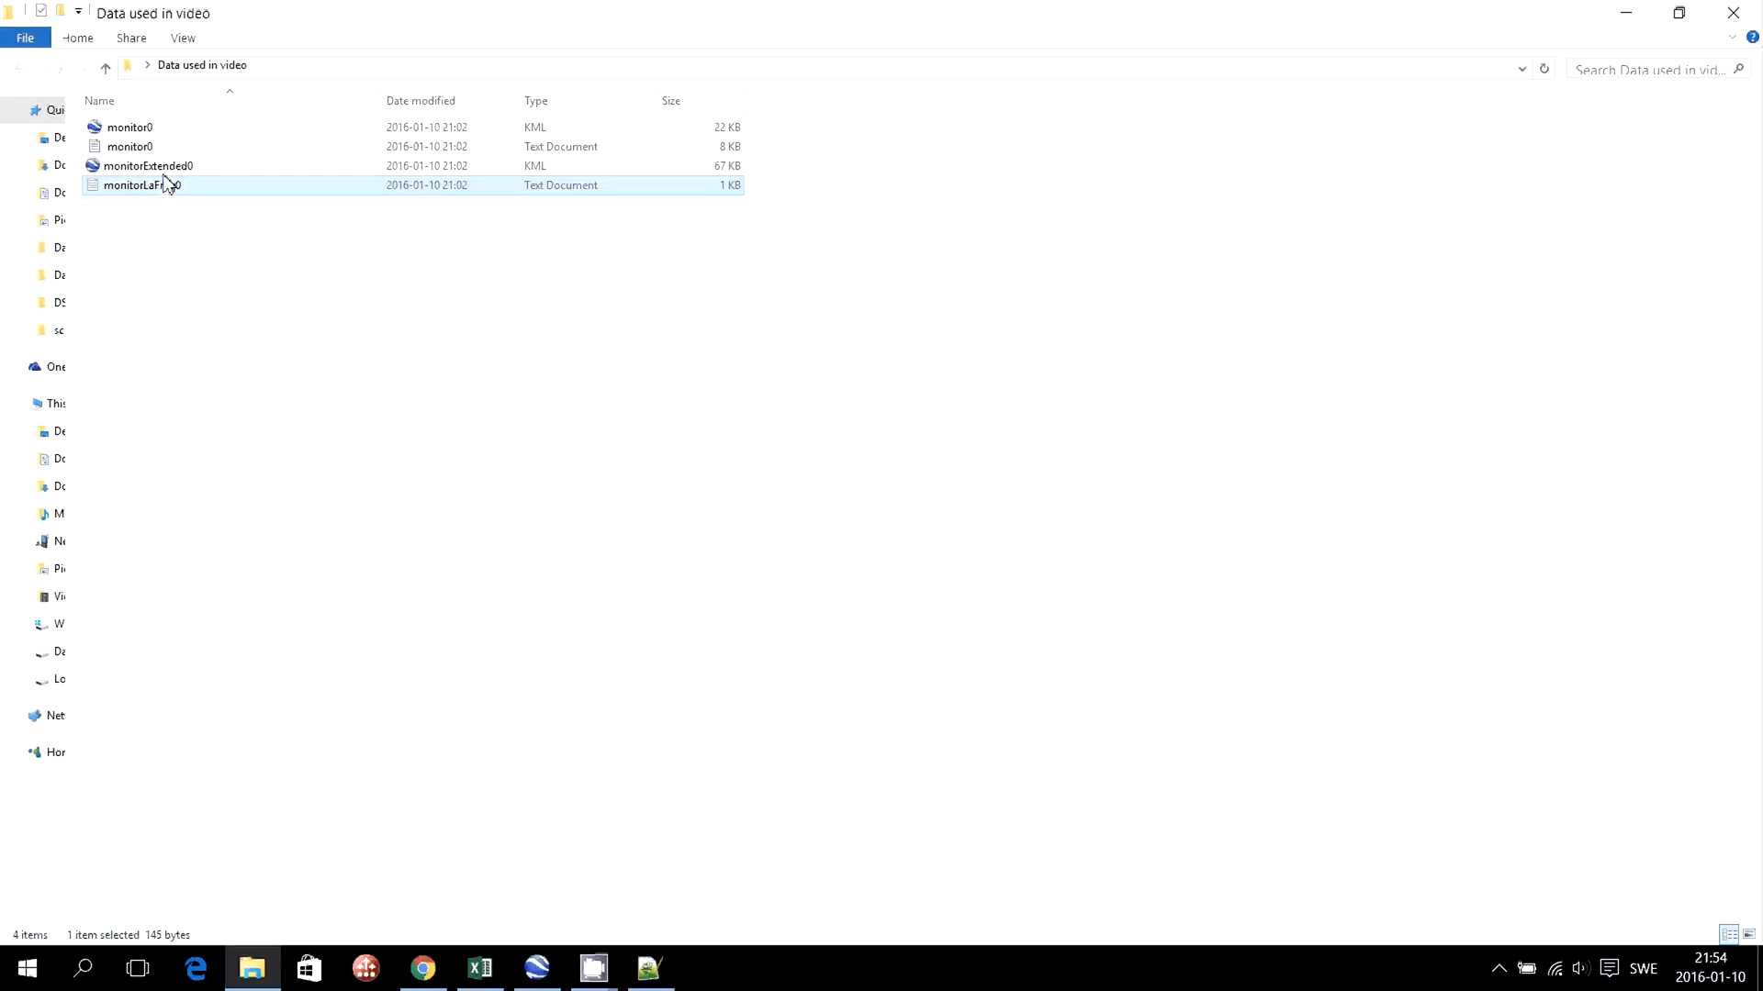
click(167, 146)
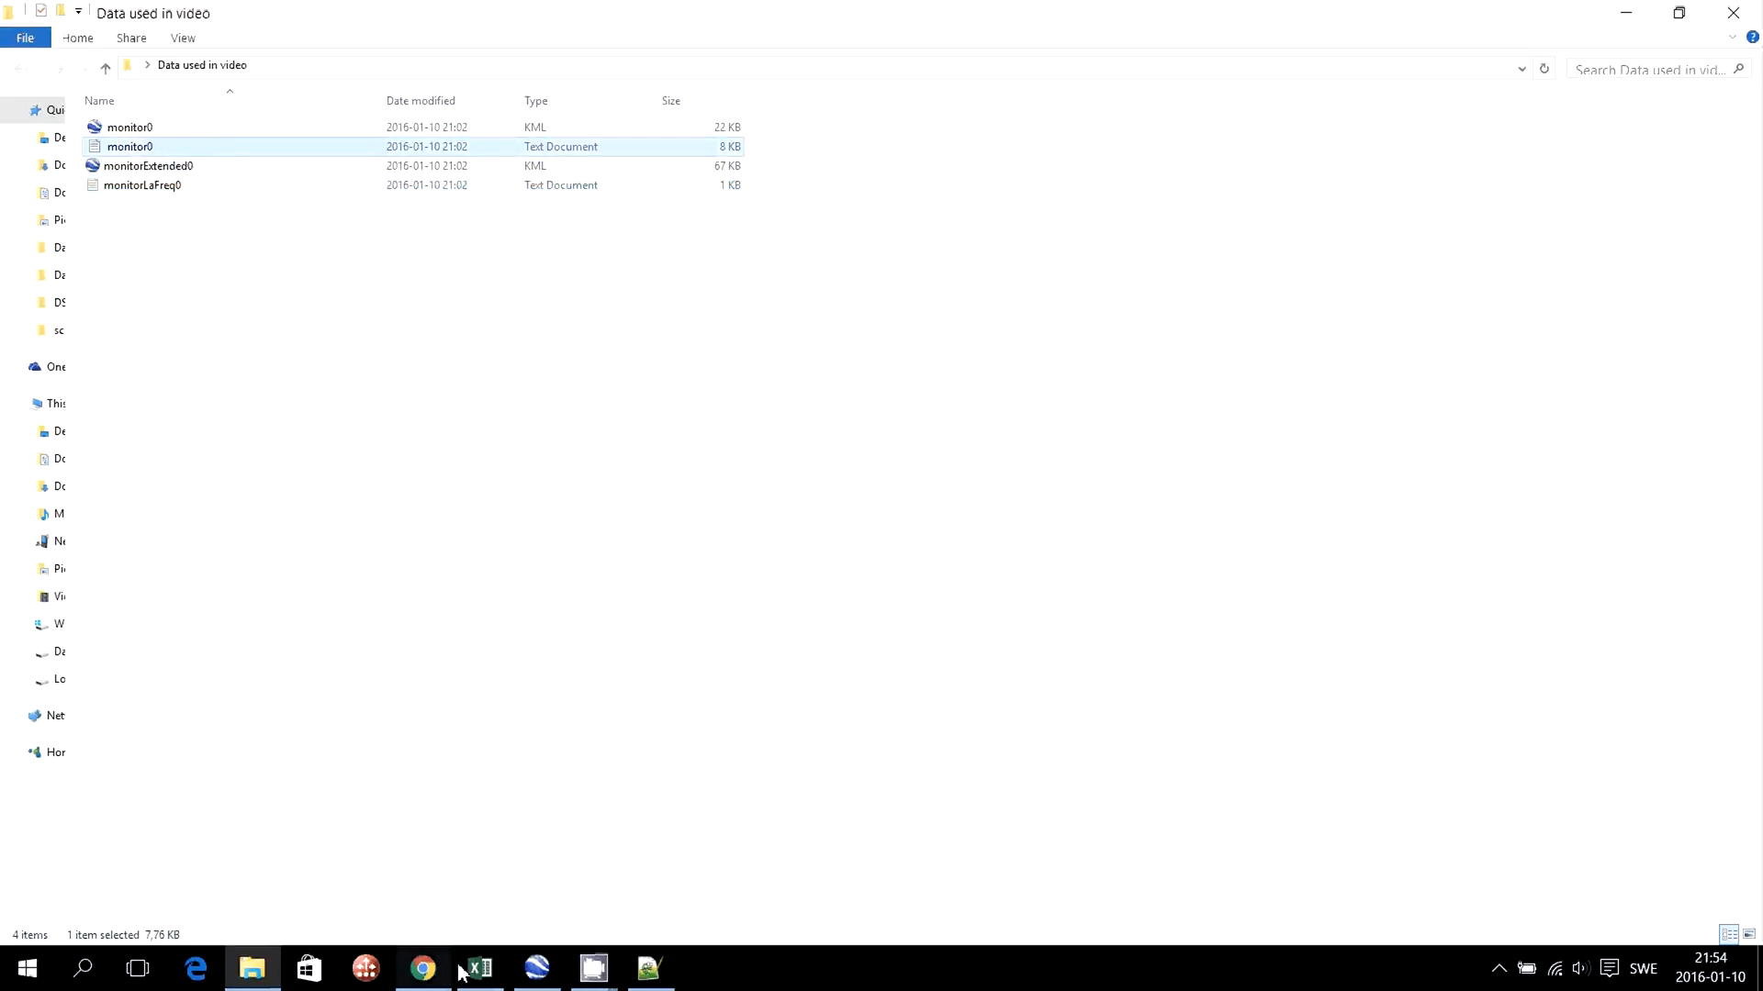
- Switch to Notepad++ and examine each comma-separated field in the first line of monitor0.txt
mouse_move(493, 971)
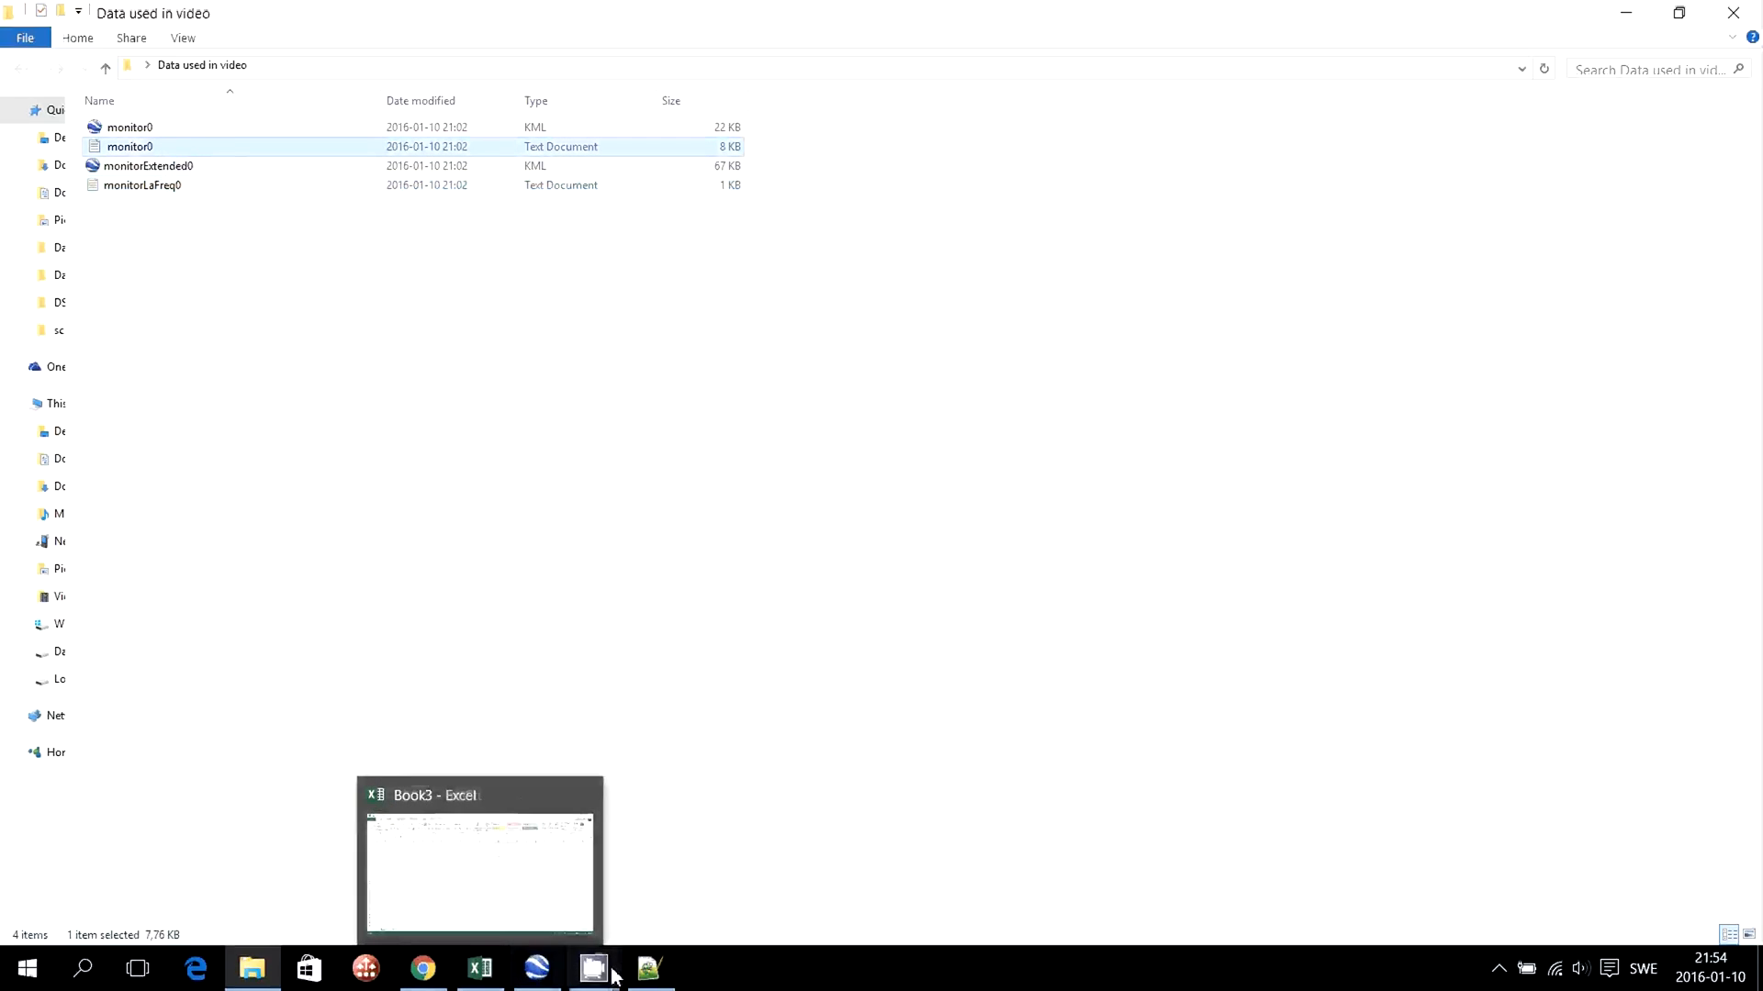
click(649, 968)
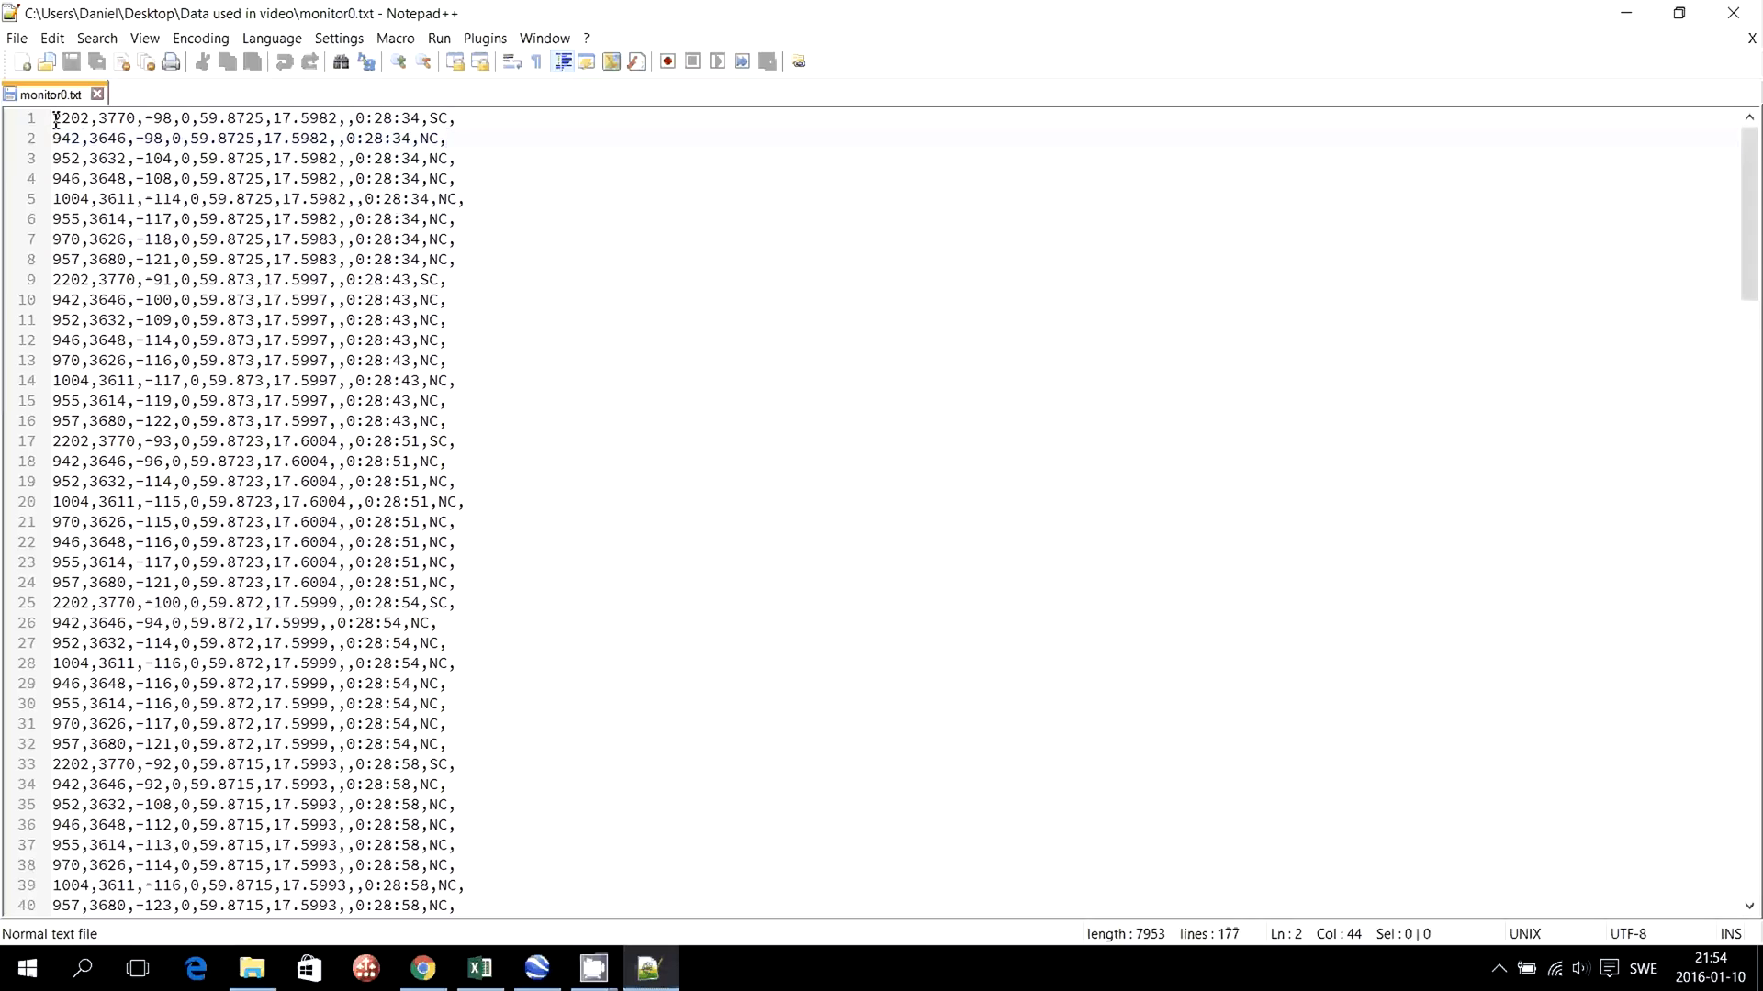
drag(55, 119, 127, 121)
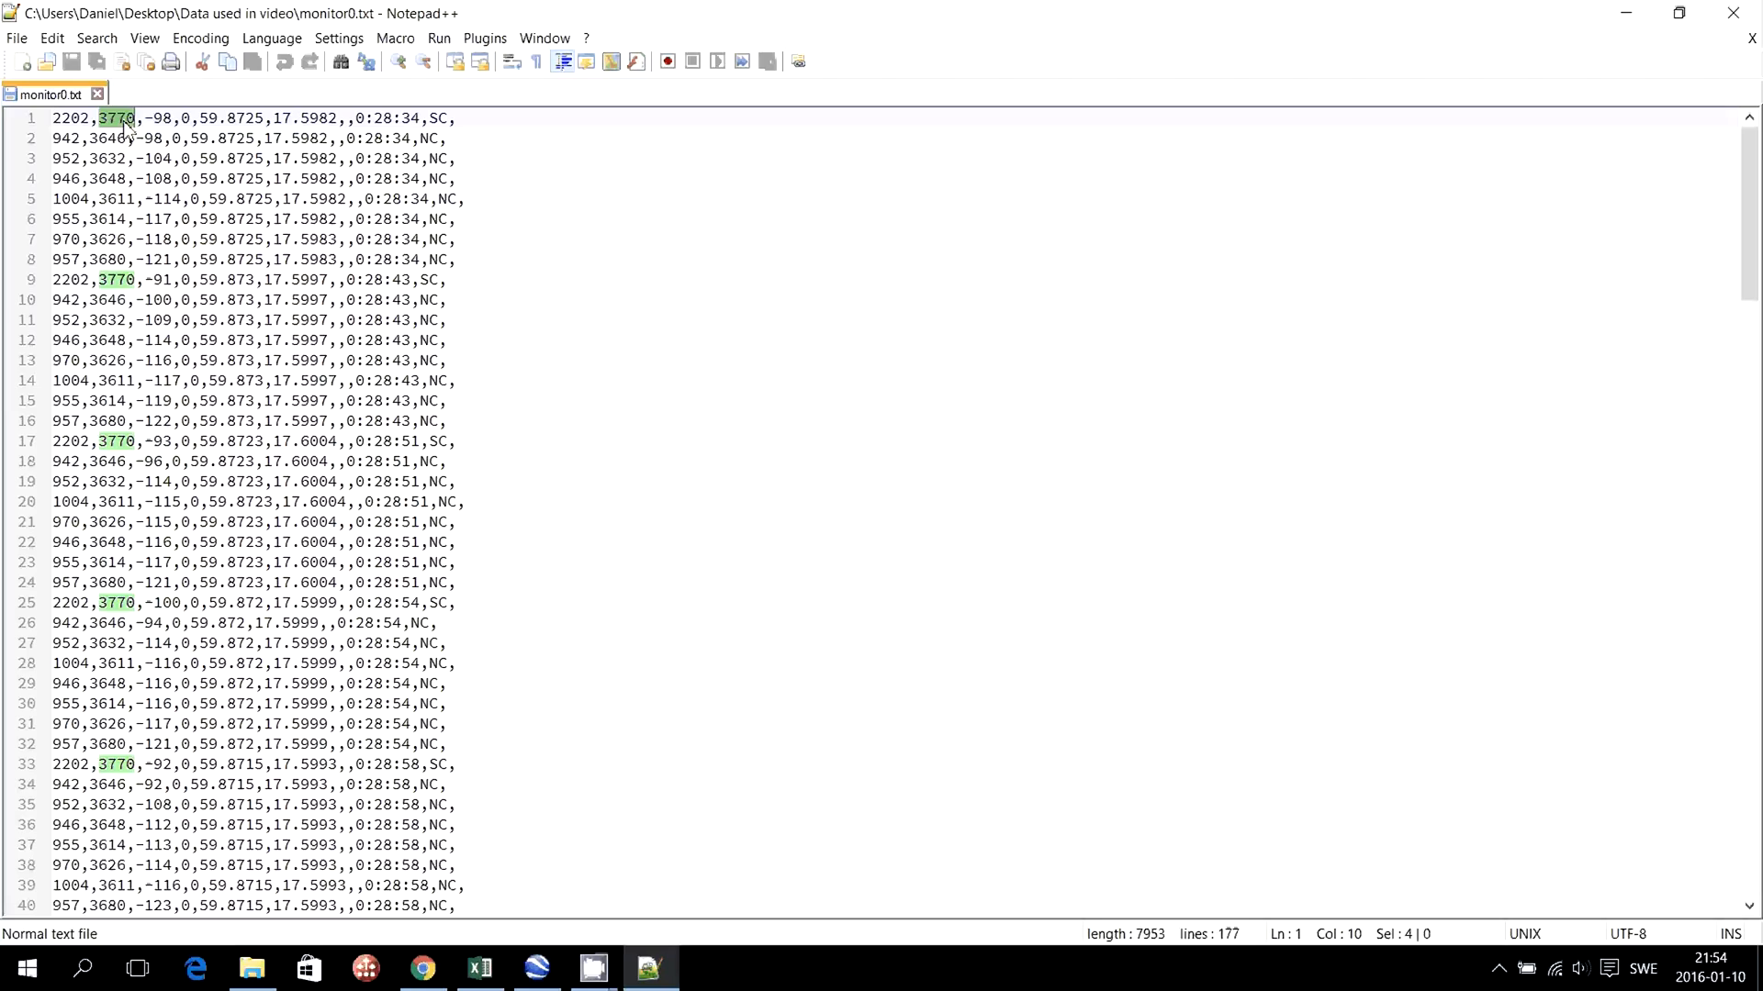
drag(145, 119, 176, 119)
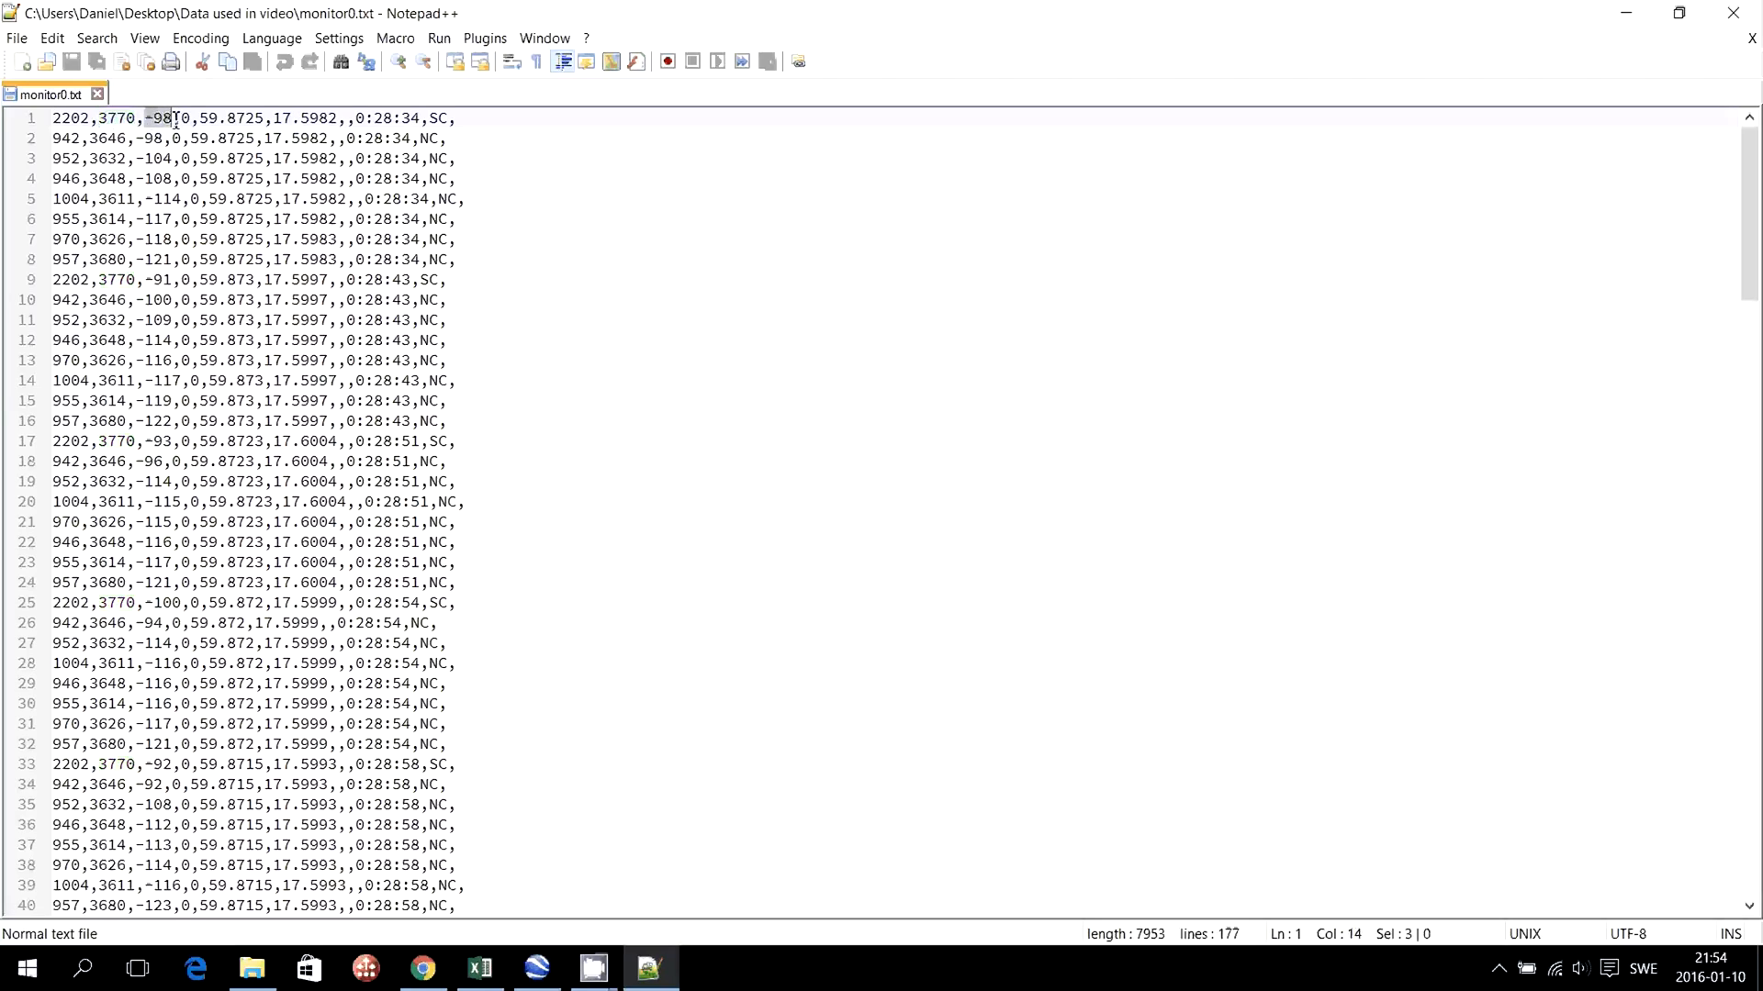
double_click(187, 119)
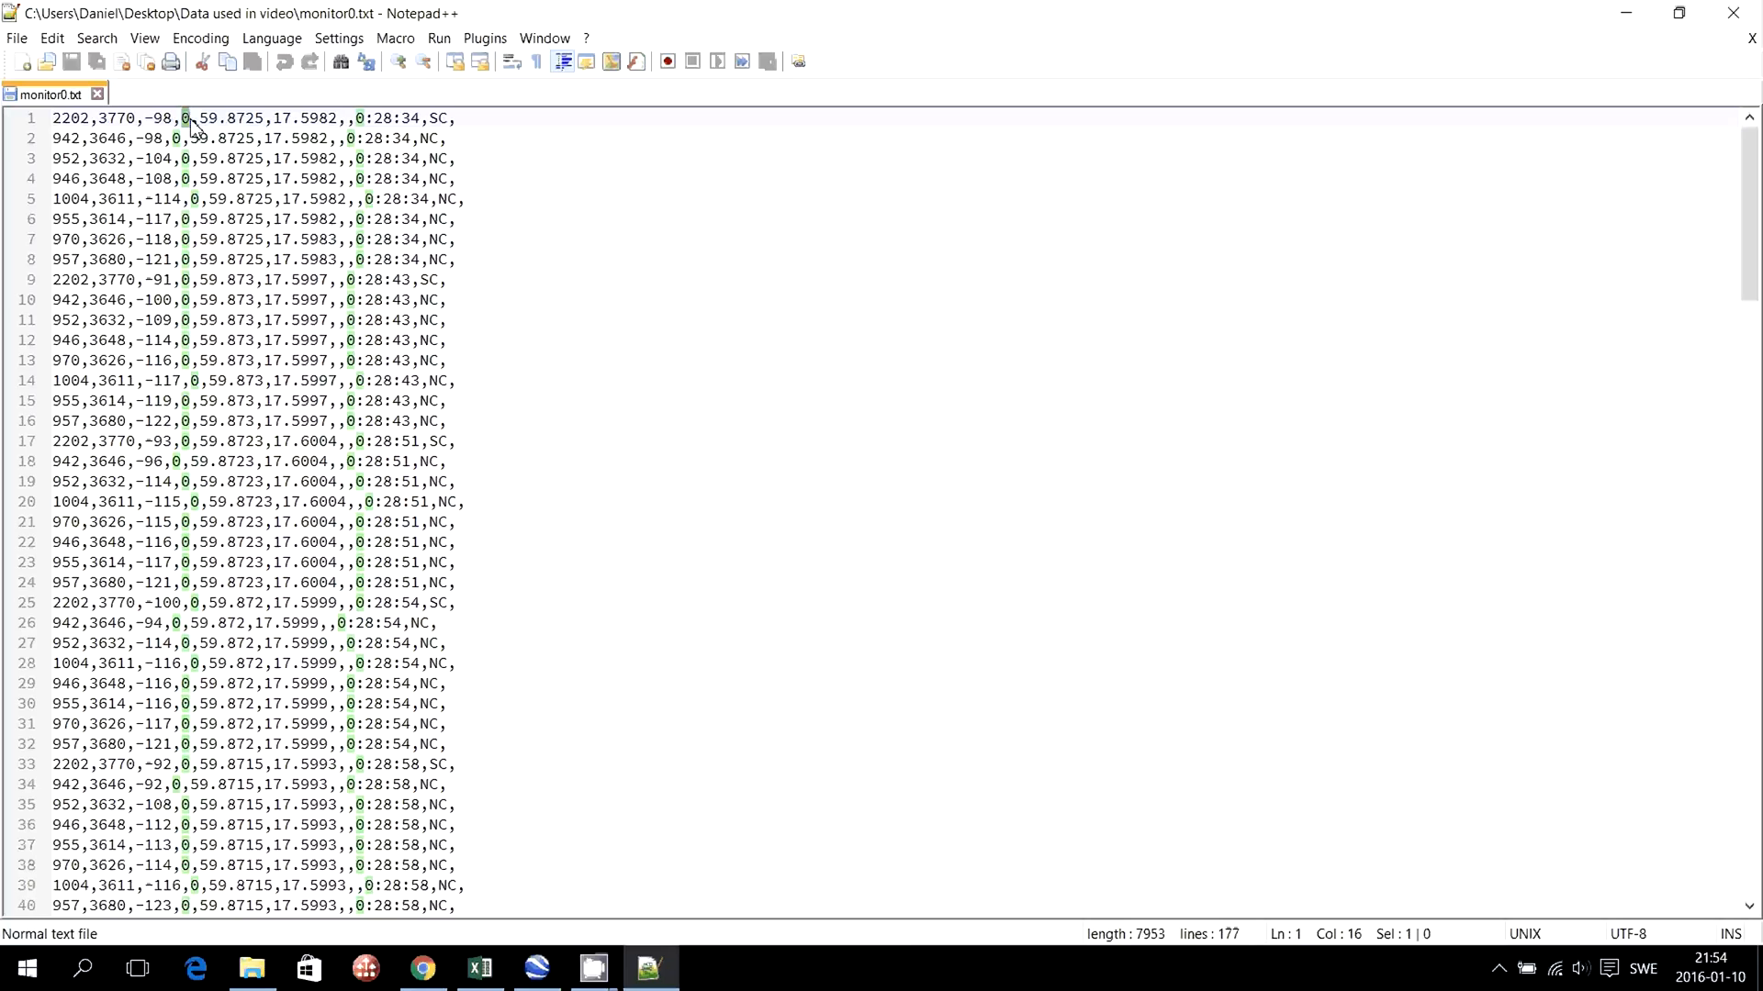
click(191, 123)
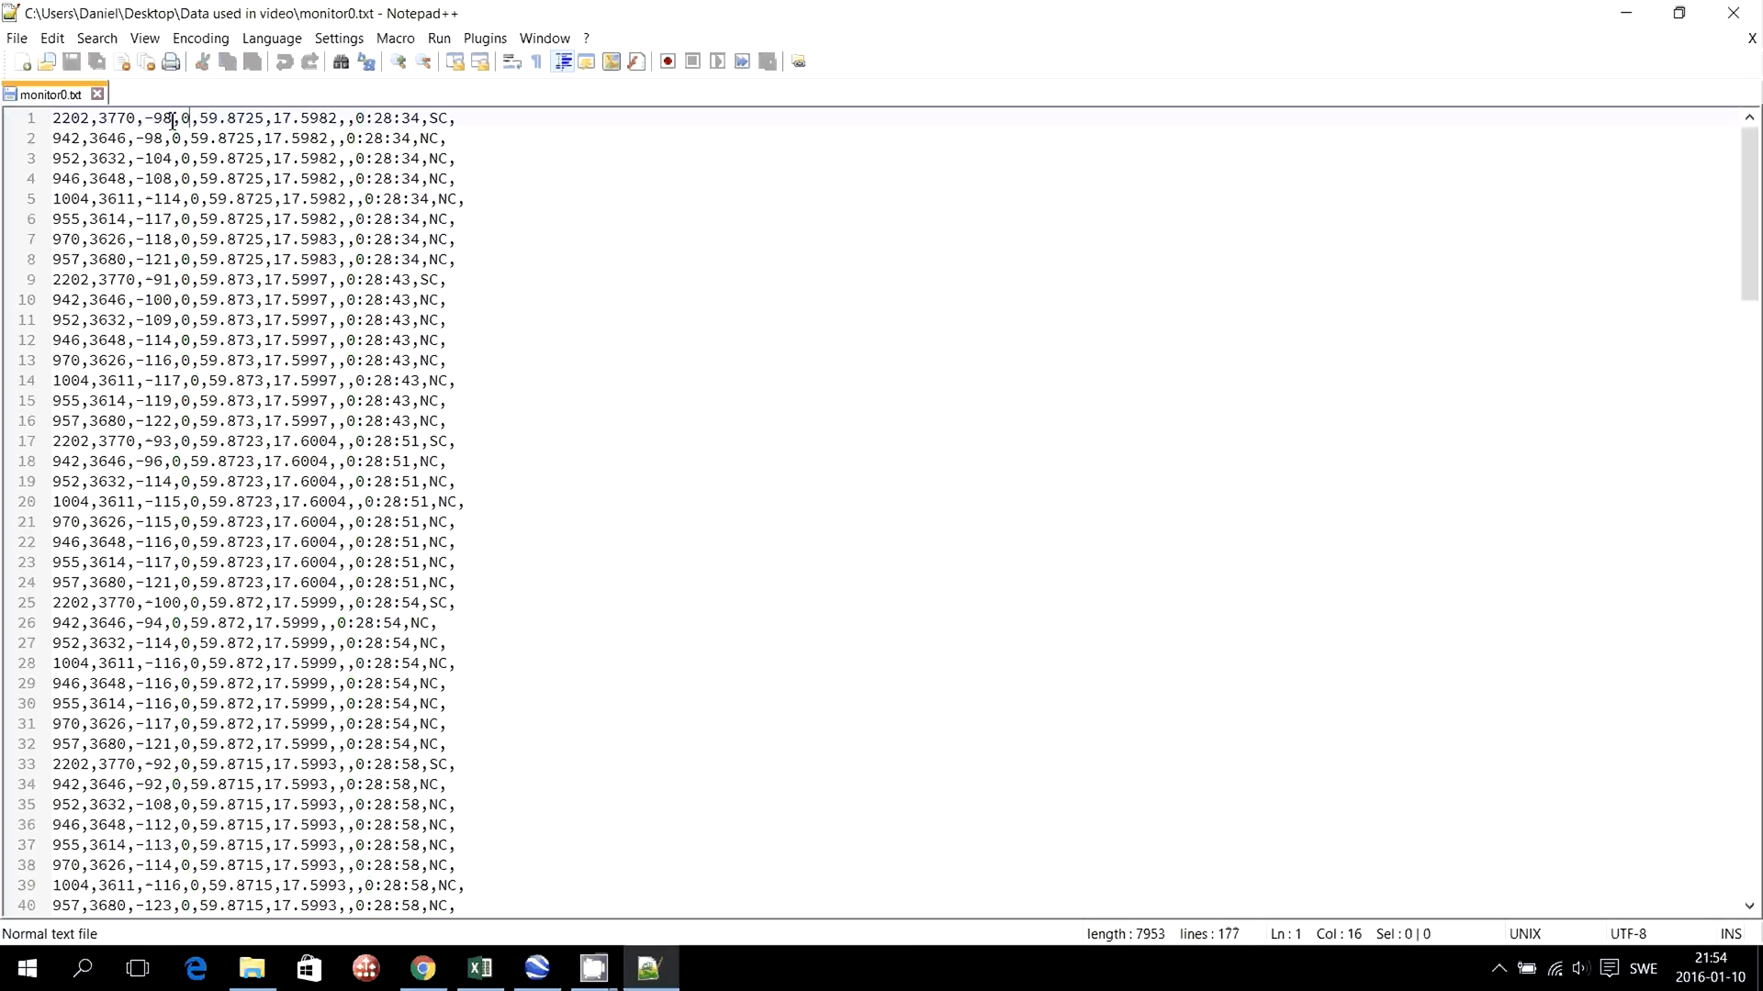
drag(173, 120, 145, 120)
double_click(186, 120)
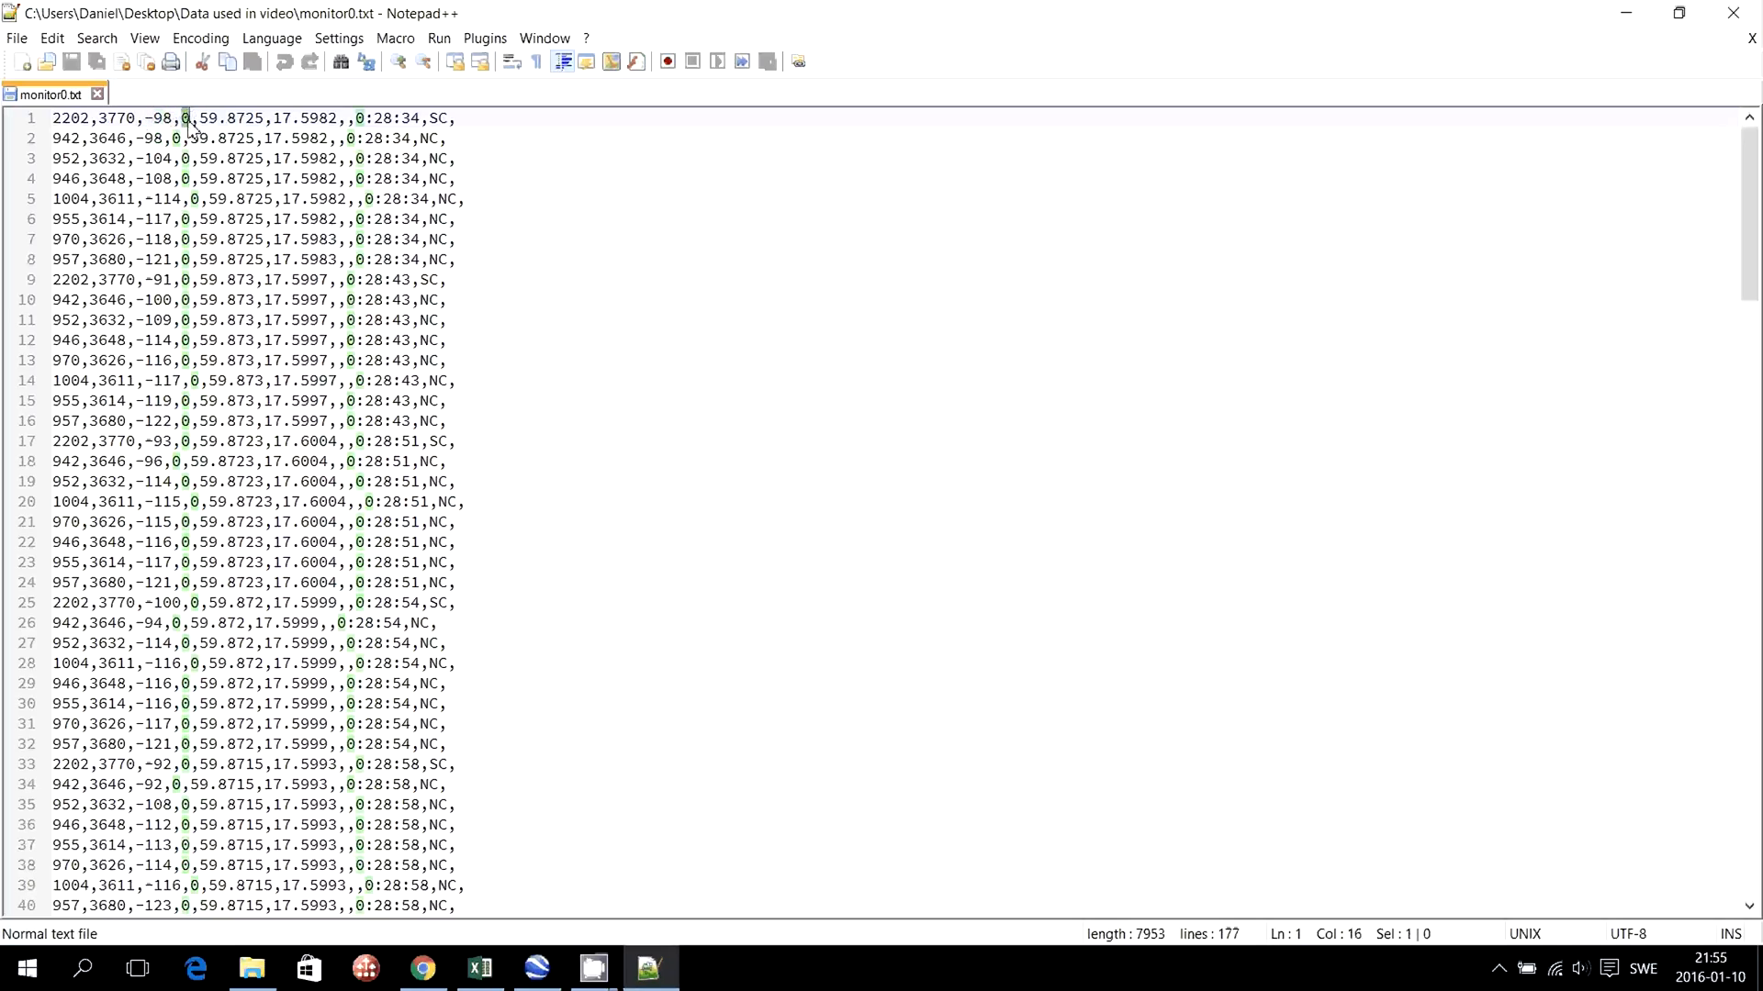
drag(201, 121, 341, 116)
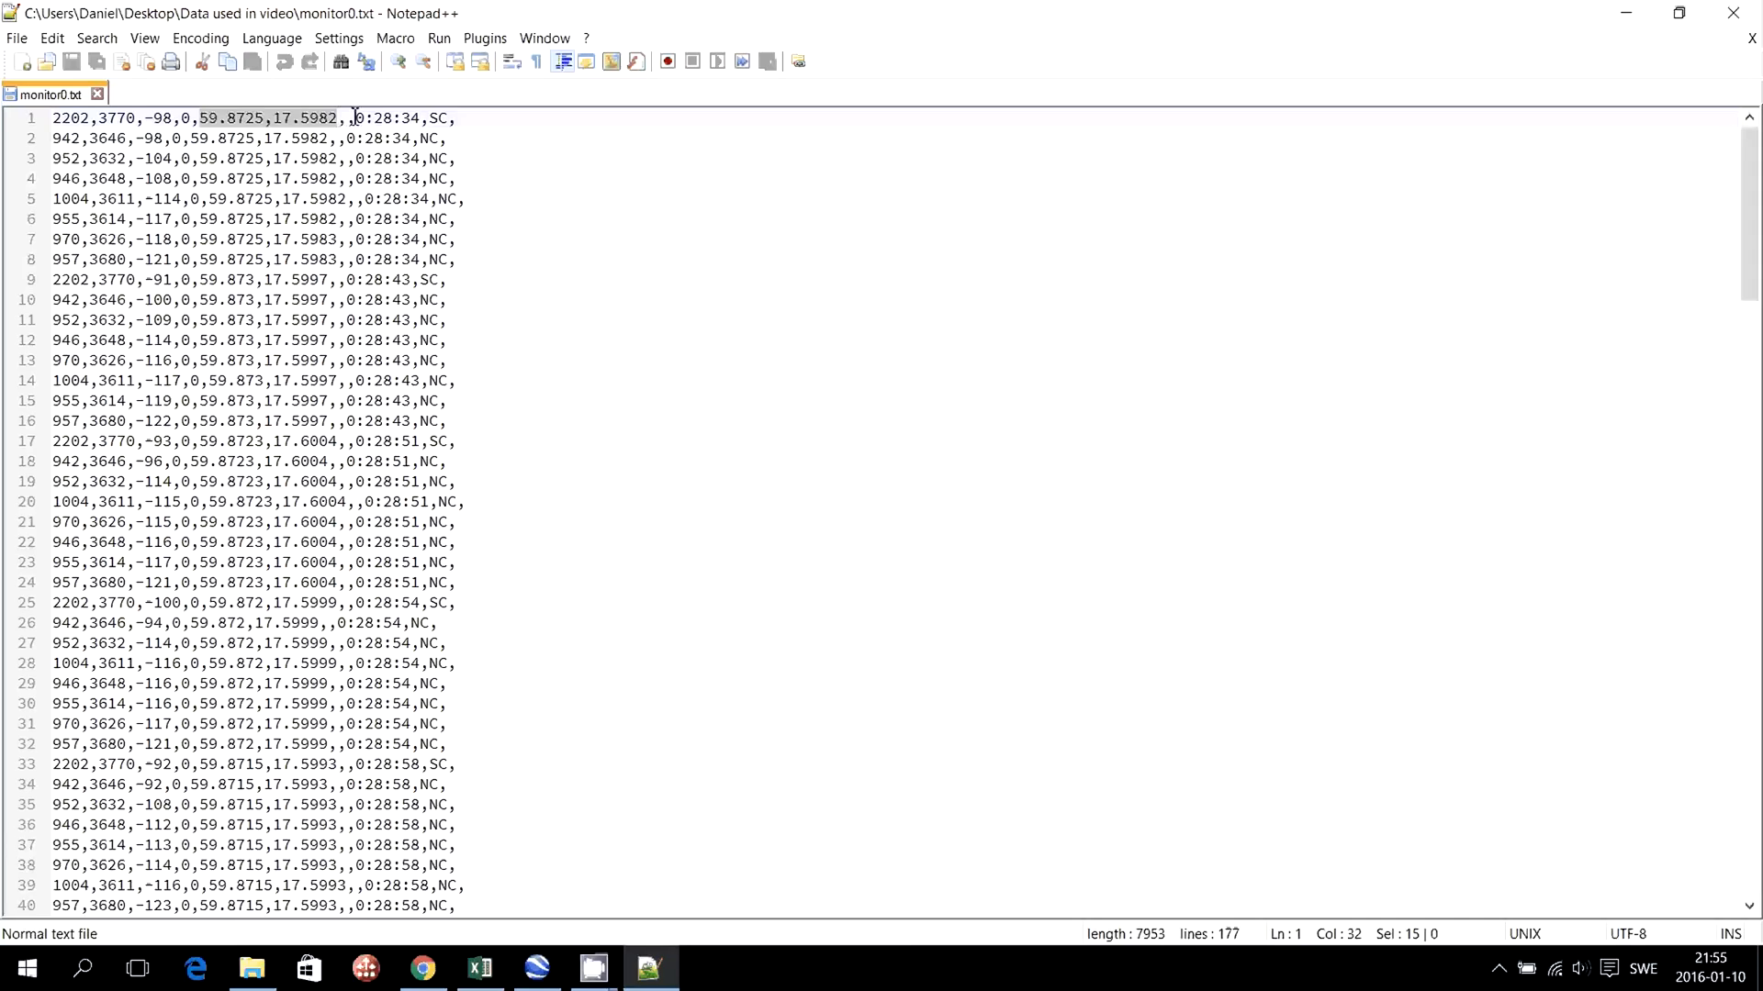
click(356, 118)
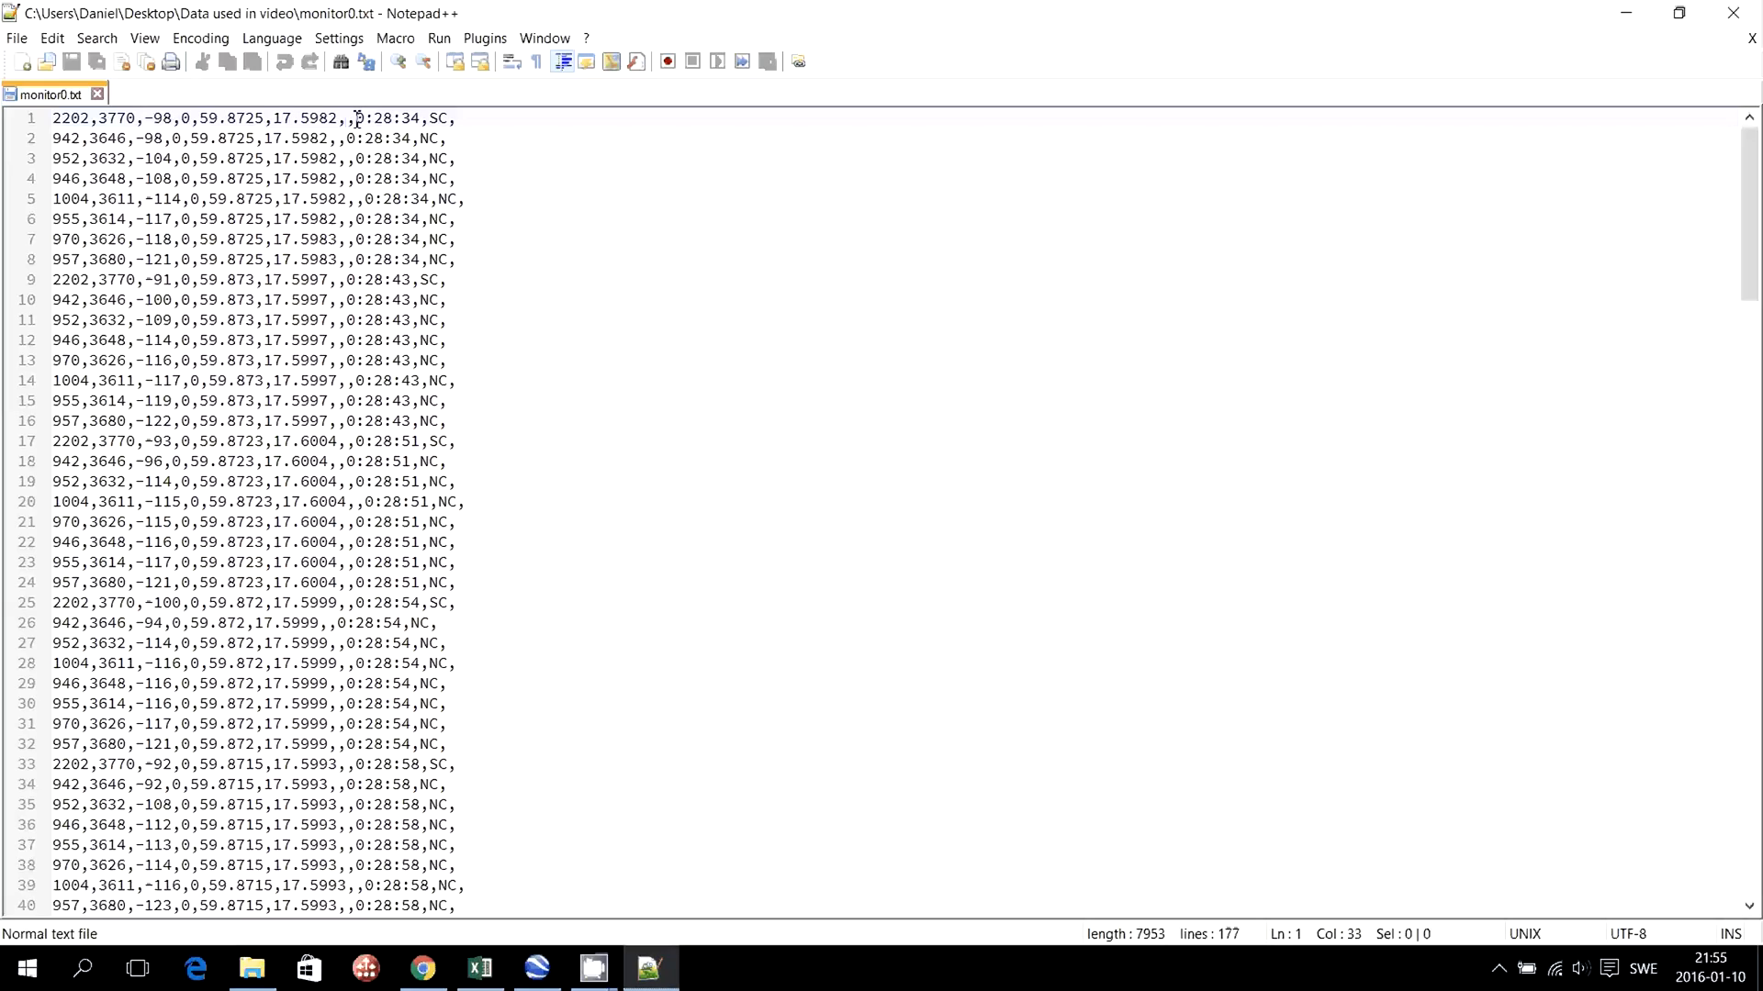
drag(357, 118, 450, 118)
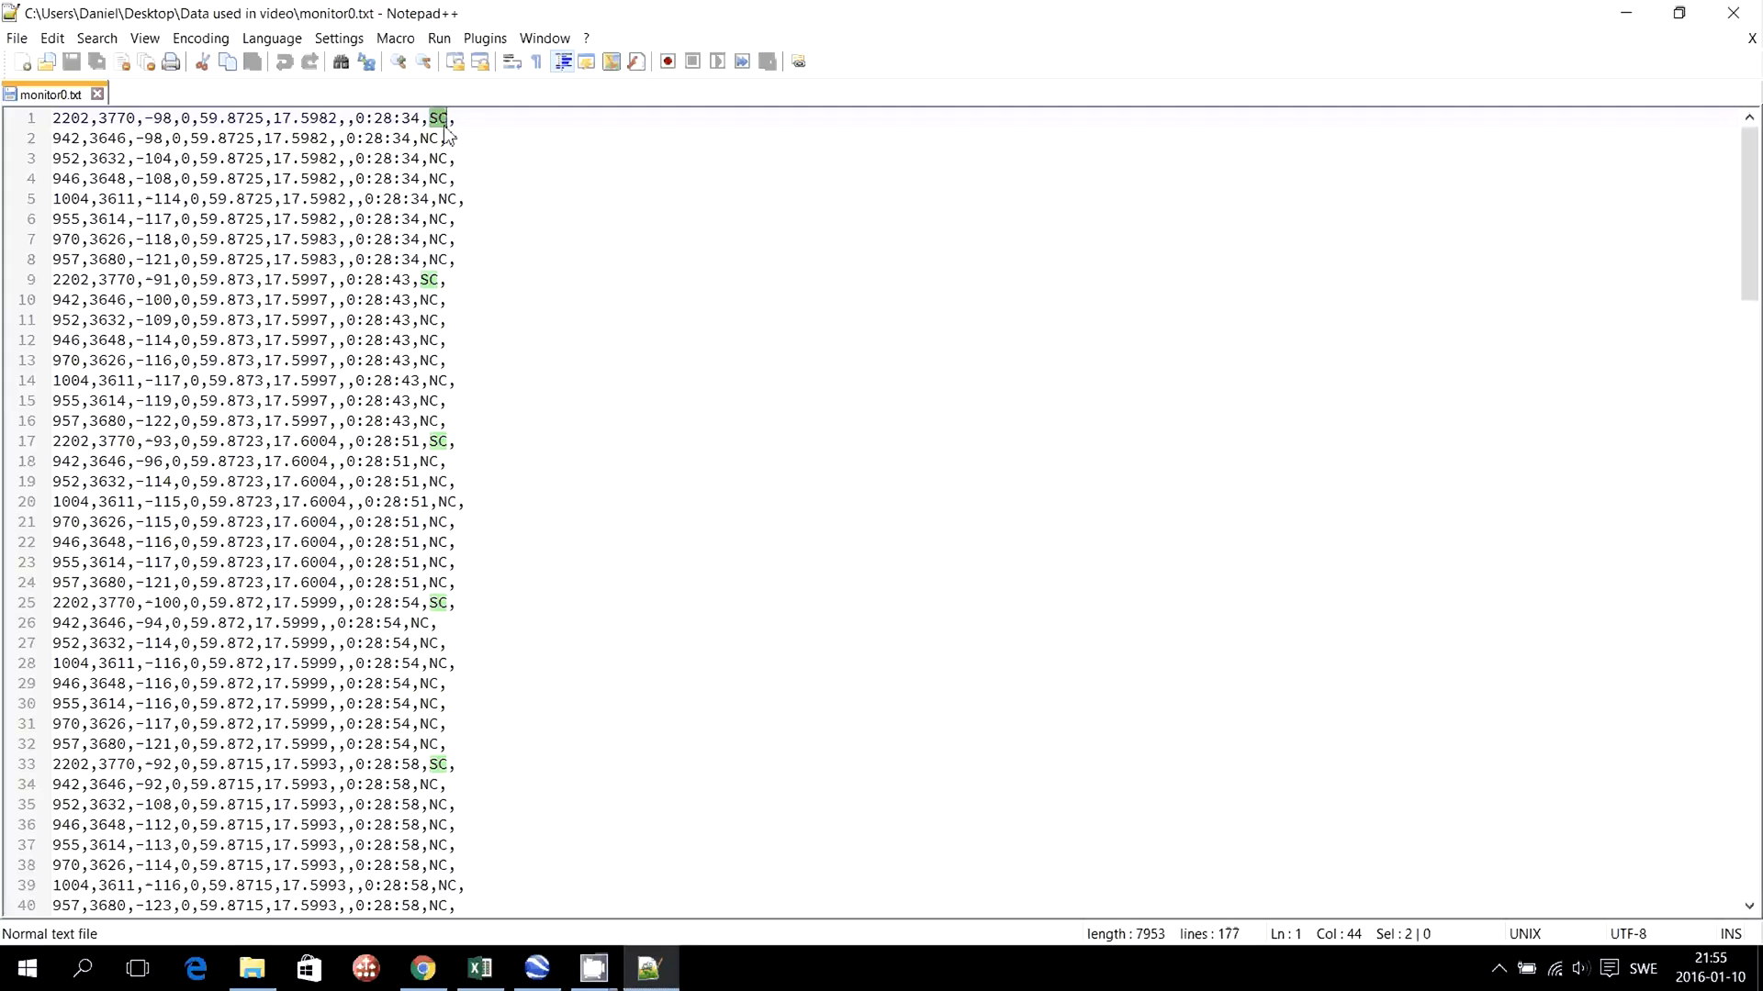
- Switch to Excel and start a text import of the monitor0 file into the blank workbook
click(477, 975)
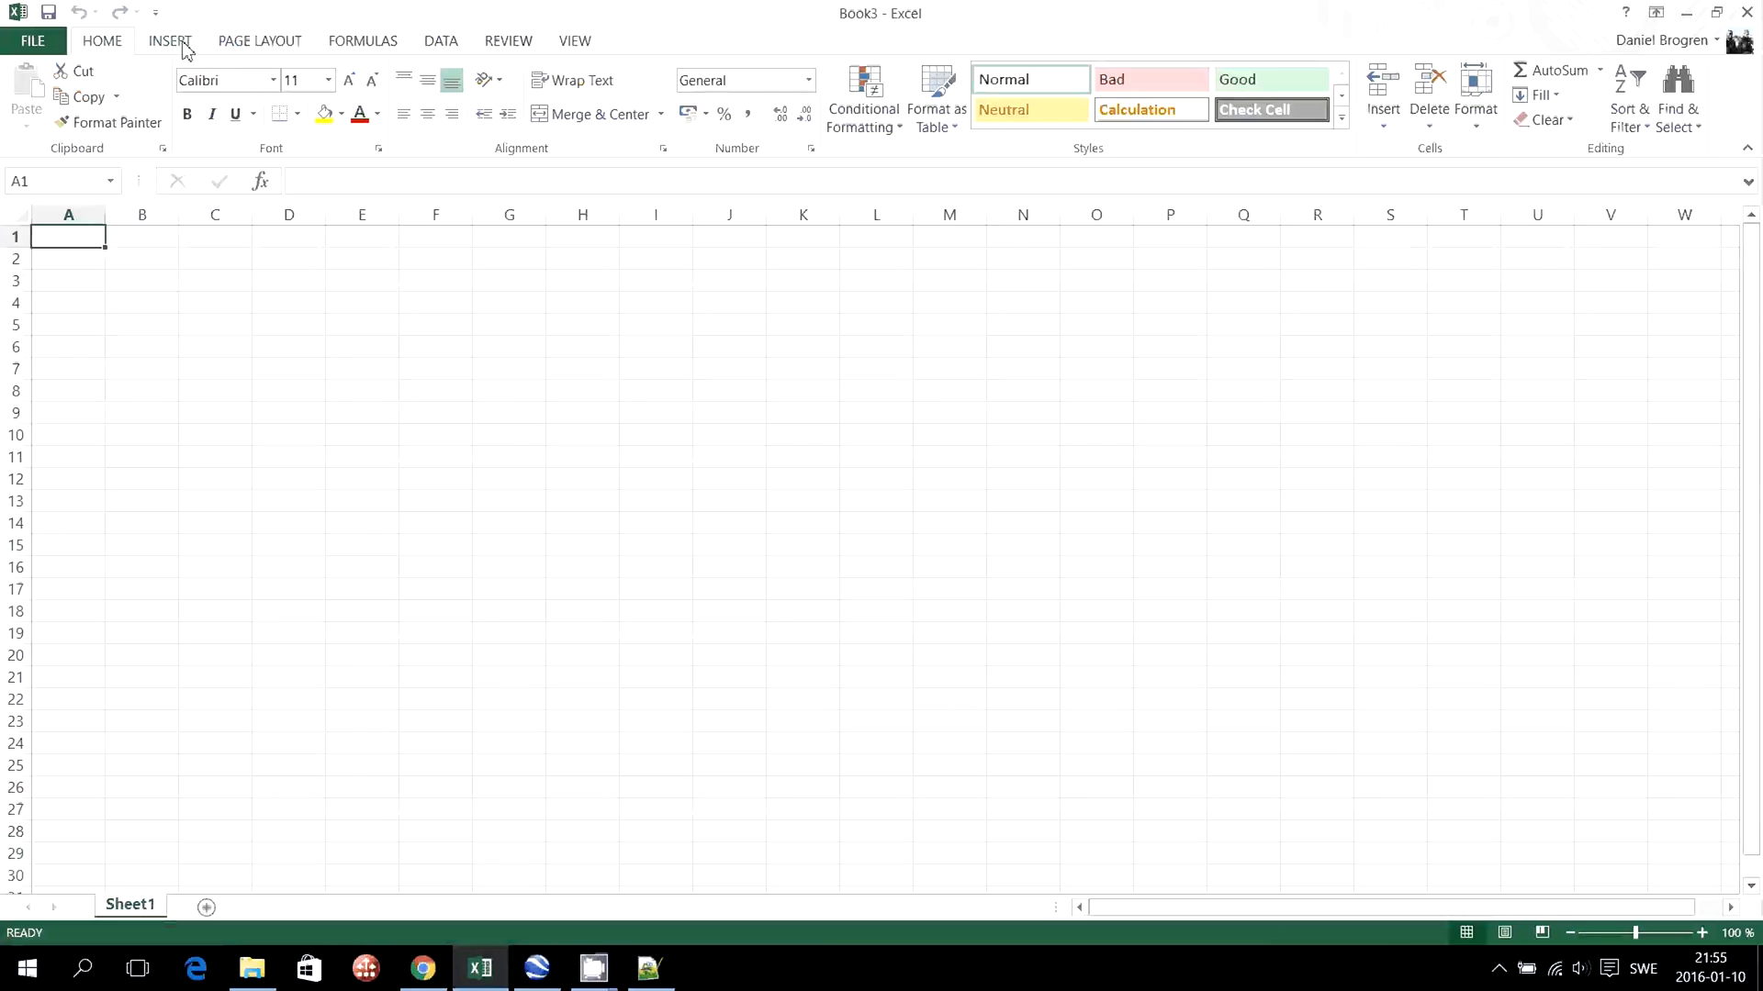
click(443, 47)
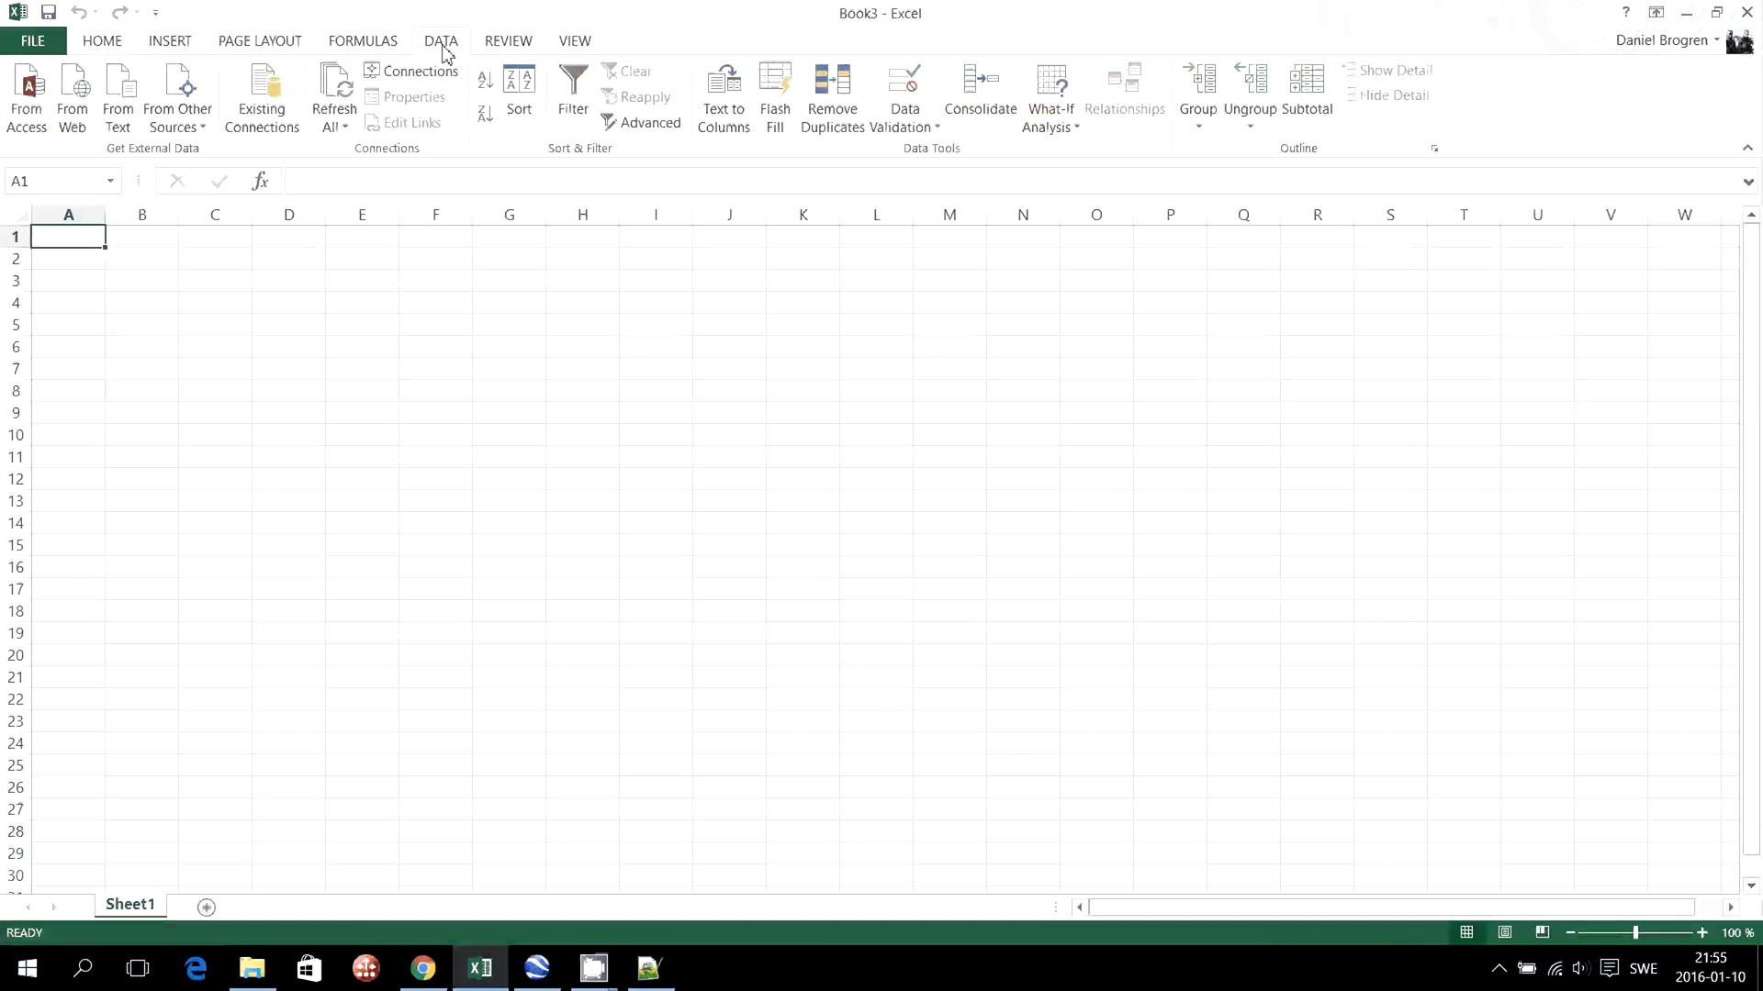
click(123, 114)
click(246, 164)
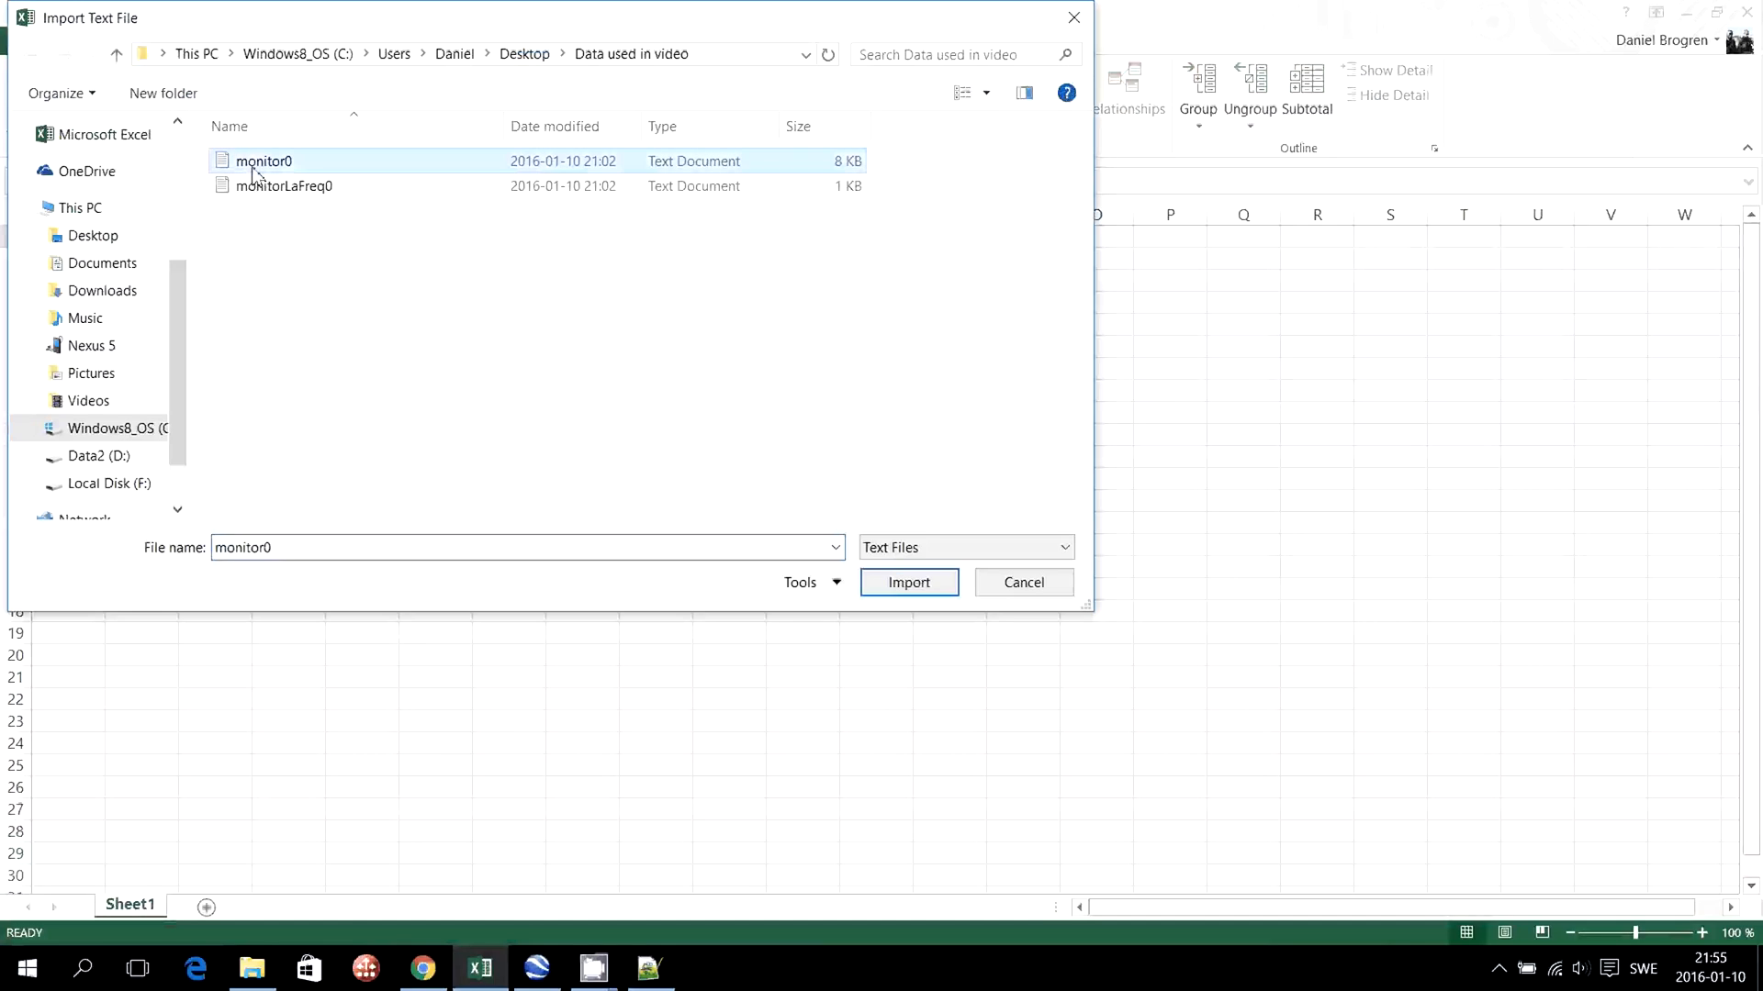
click(907, 588)
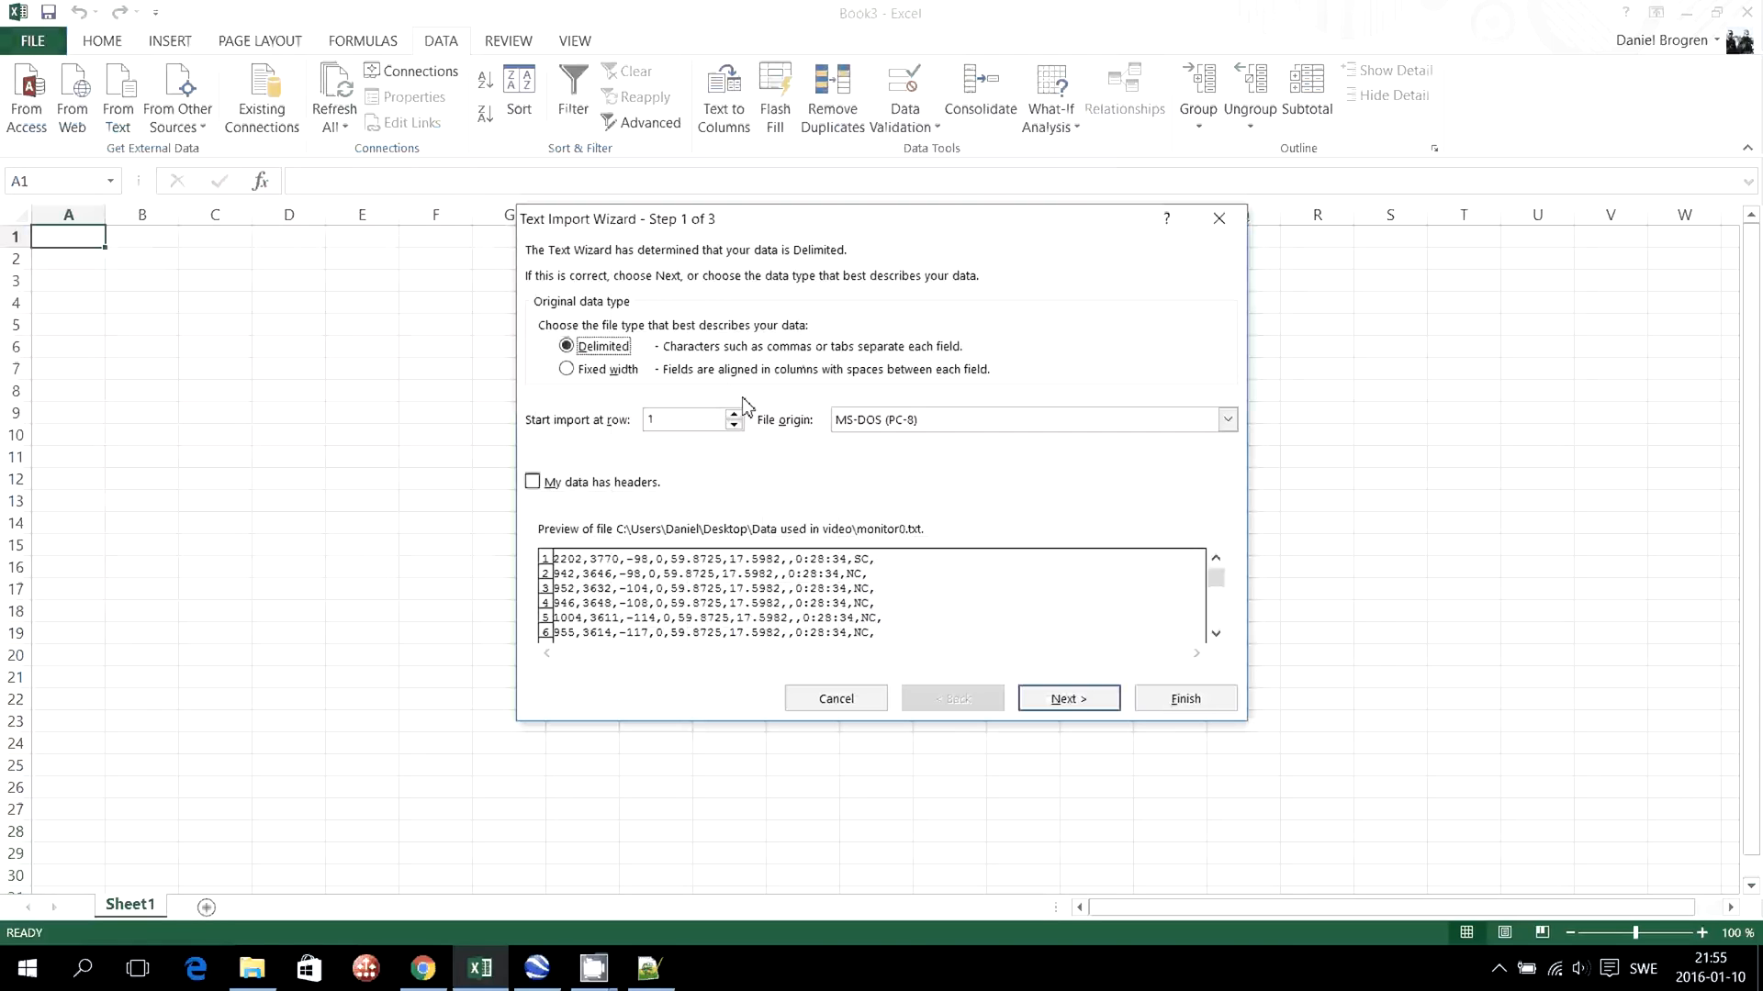
- Import the delimited data using comma instead of tab as the delimiter, placing it in the existing worksheet at cell A1
click(1063, 701)
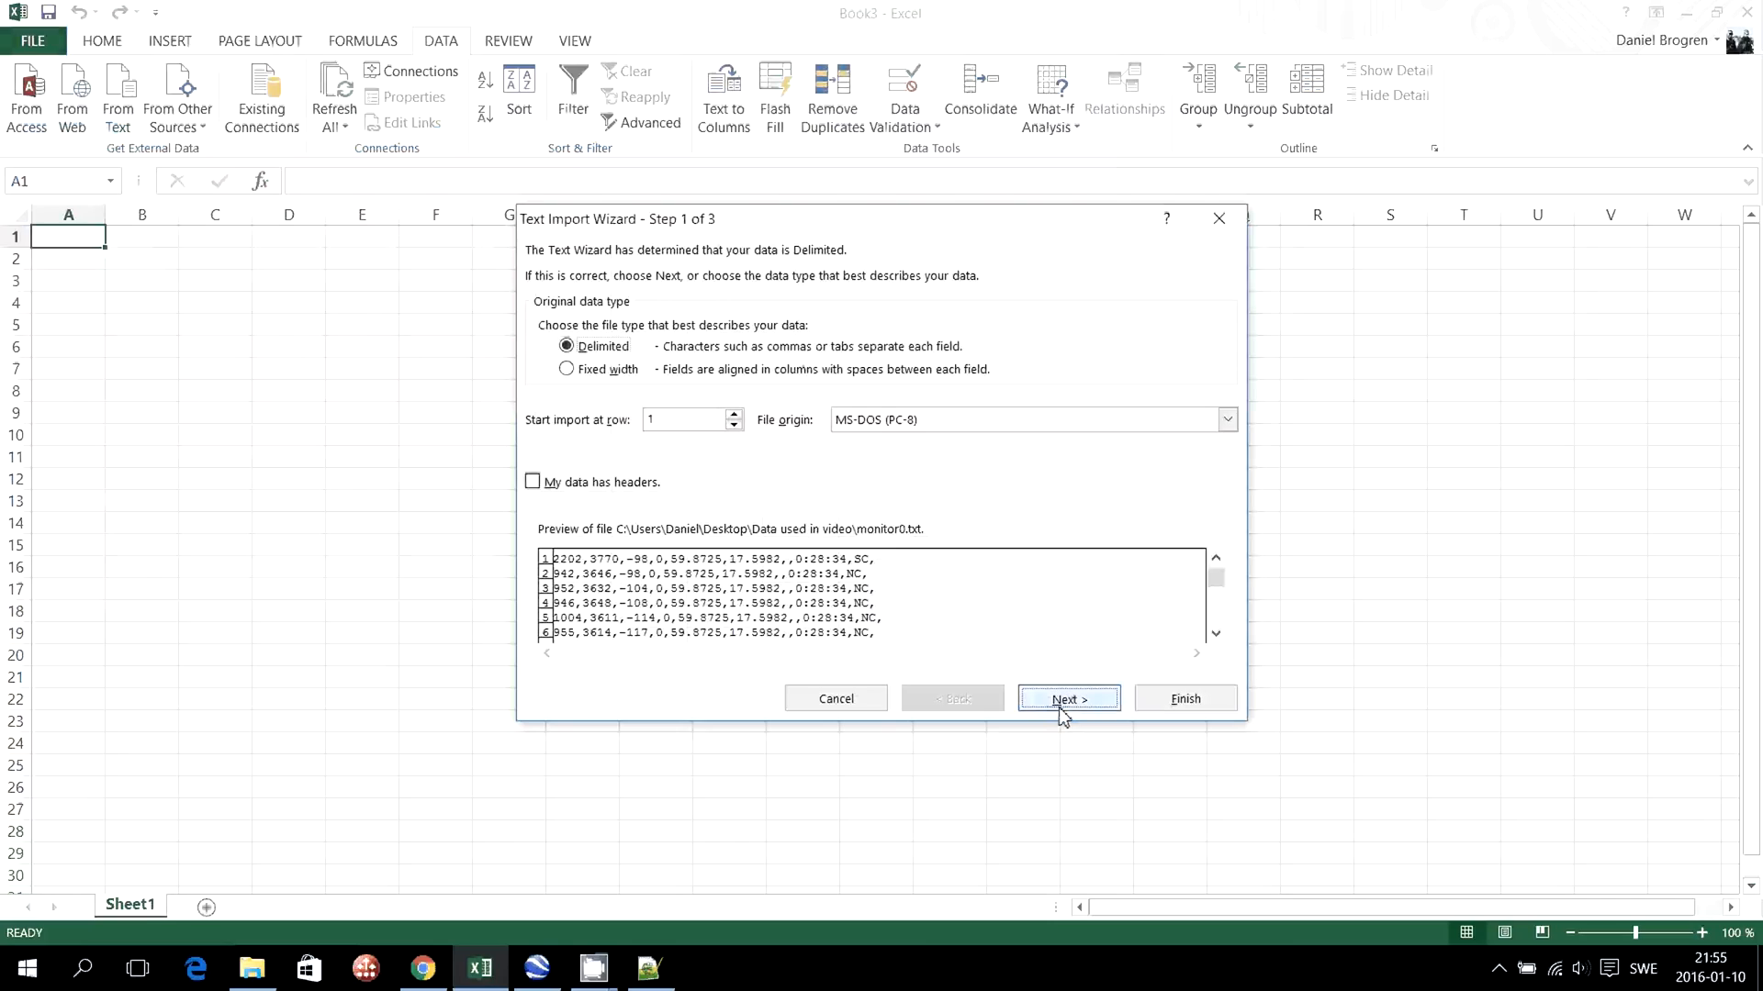
click(545, 350)
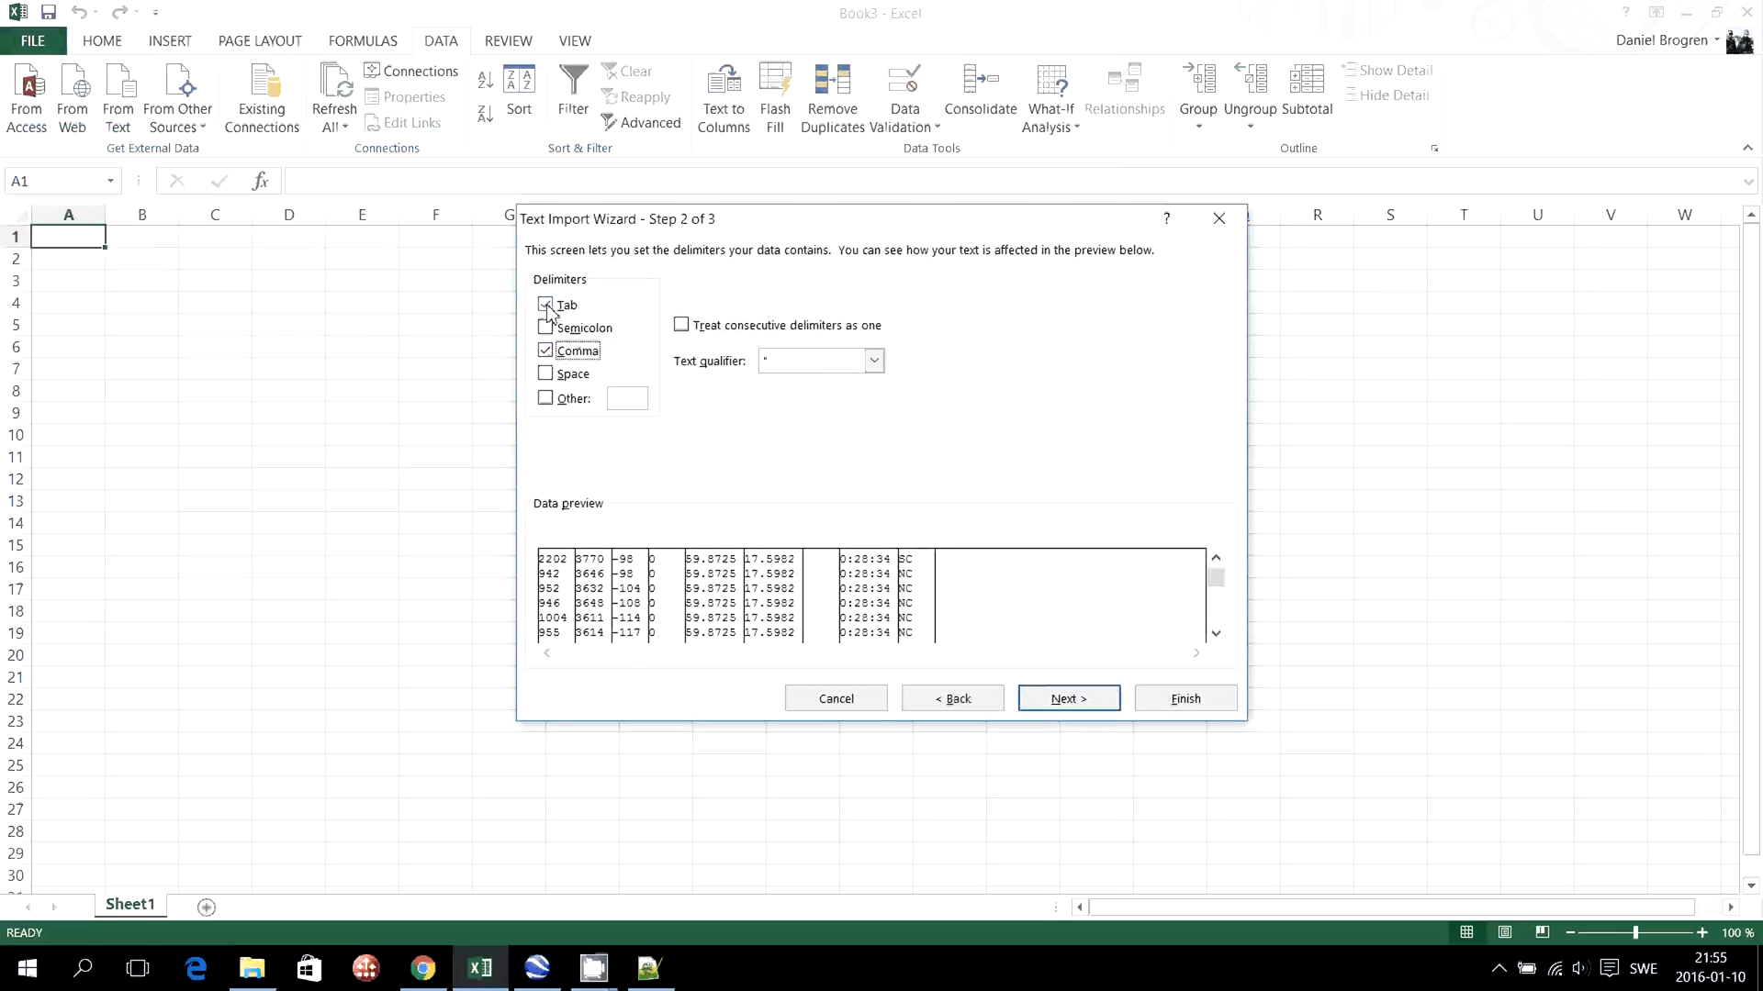
click(545, 305)
click(1063, 701)
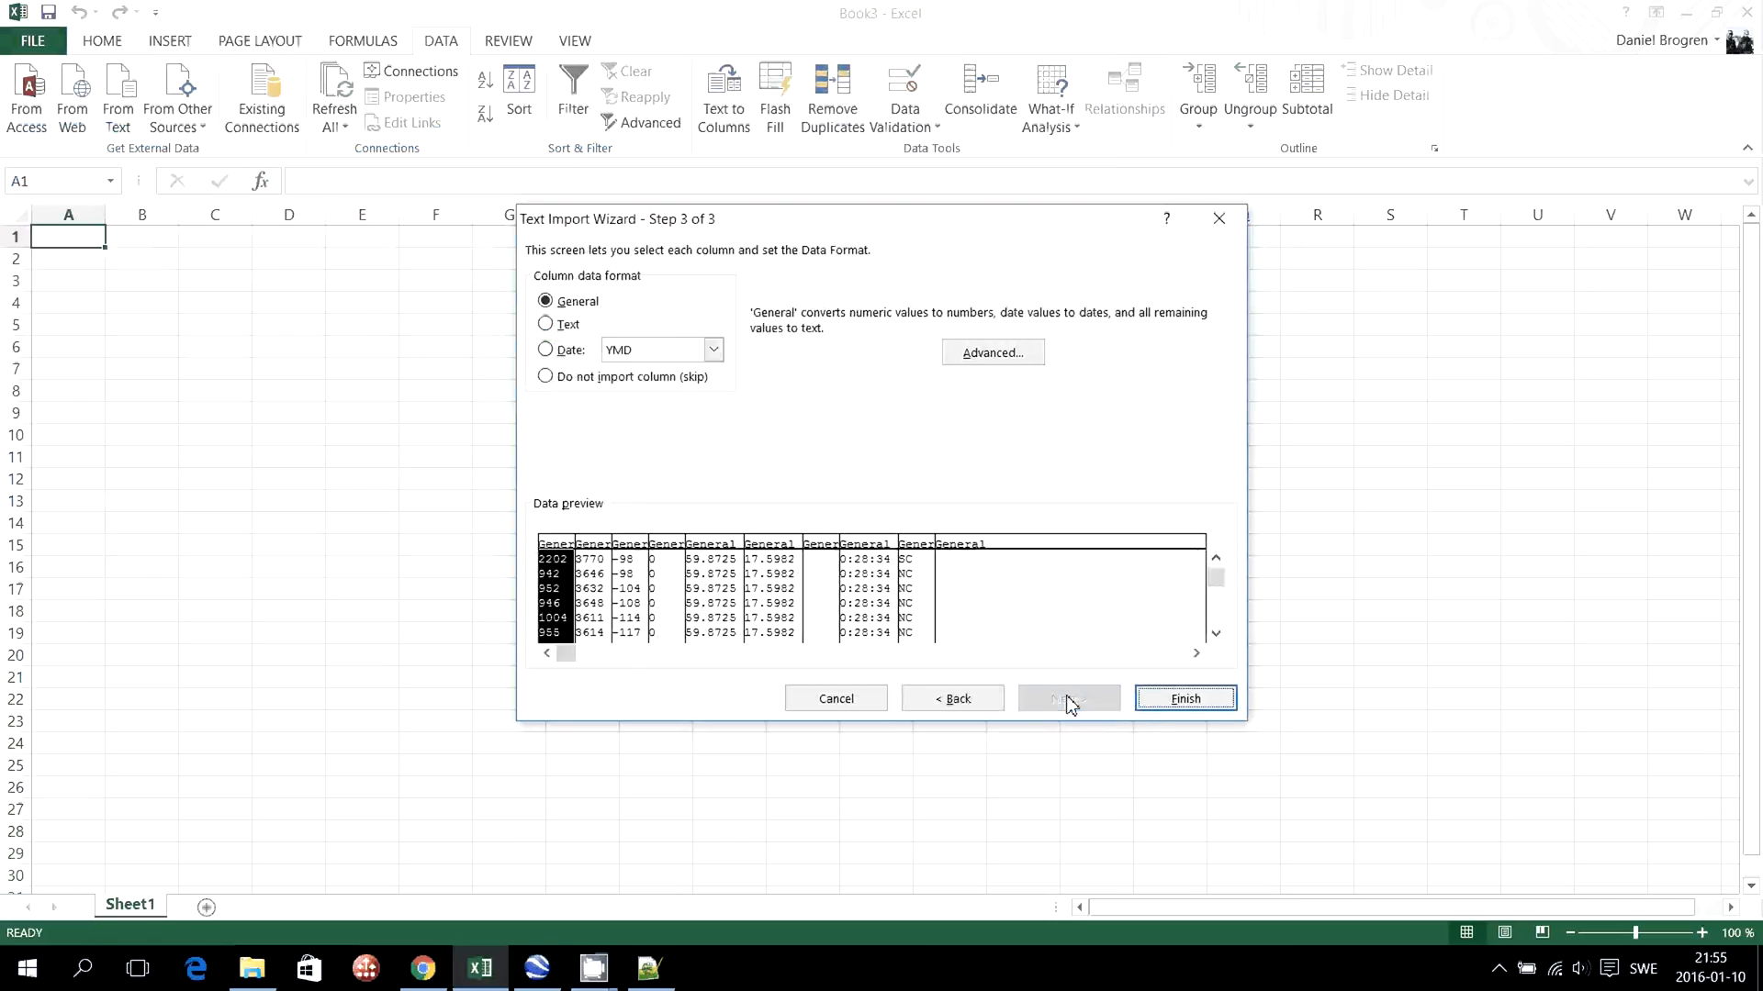
click(1168, 702)
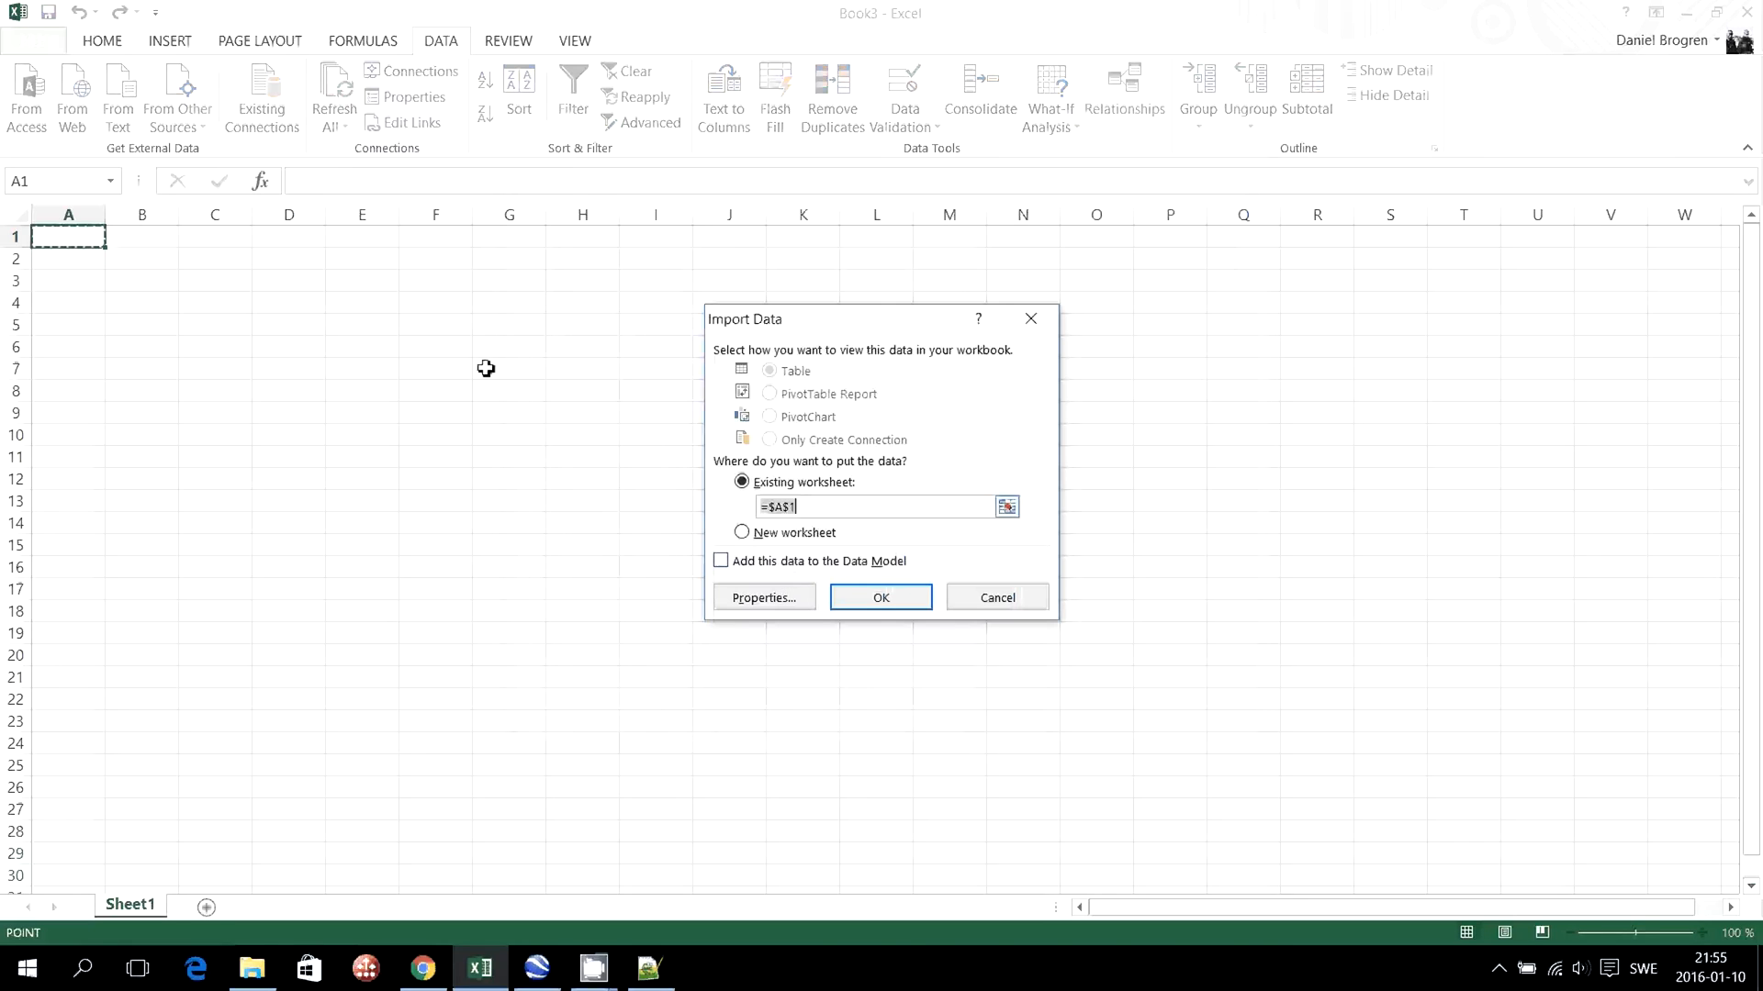
click(876, 599)
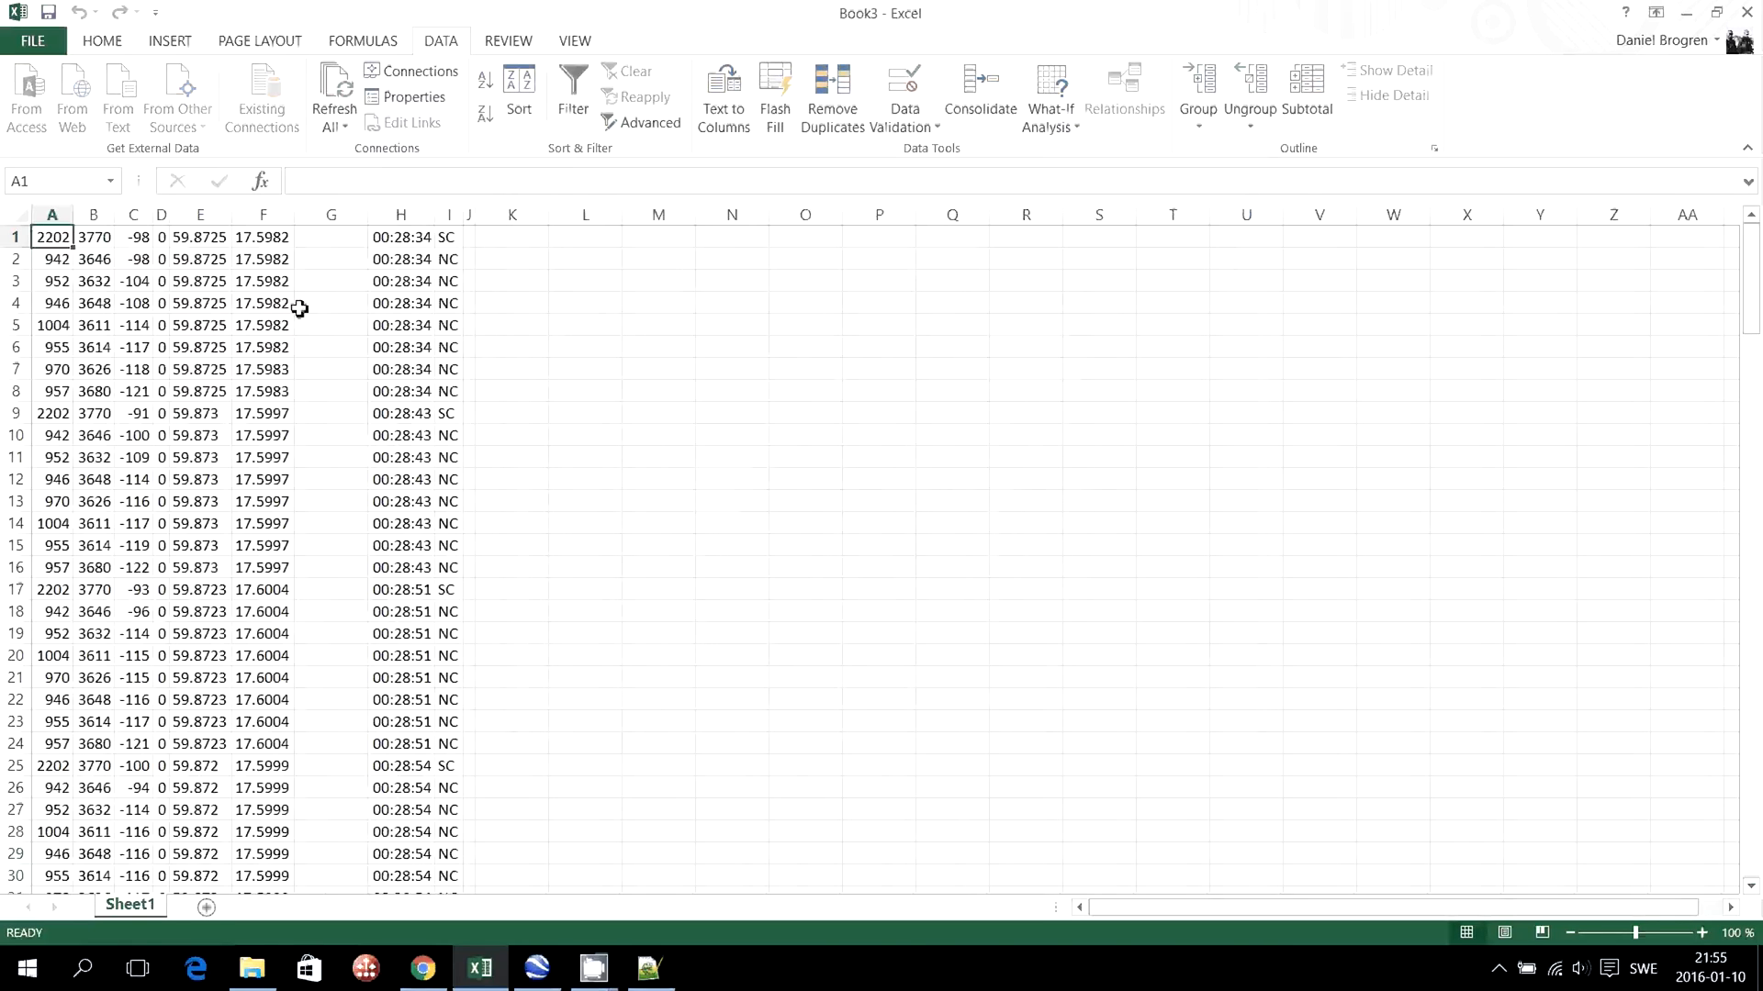
- Turn on filtering for row 1 and widen column I to clear space for its filter control
click(20, 221)
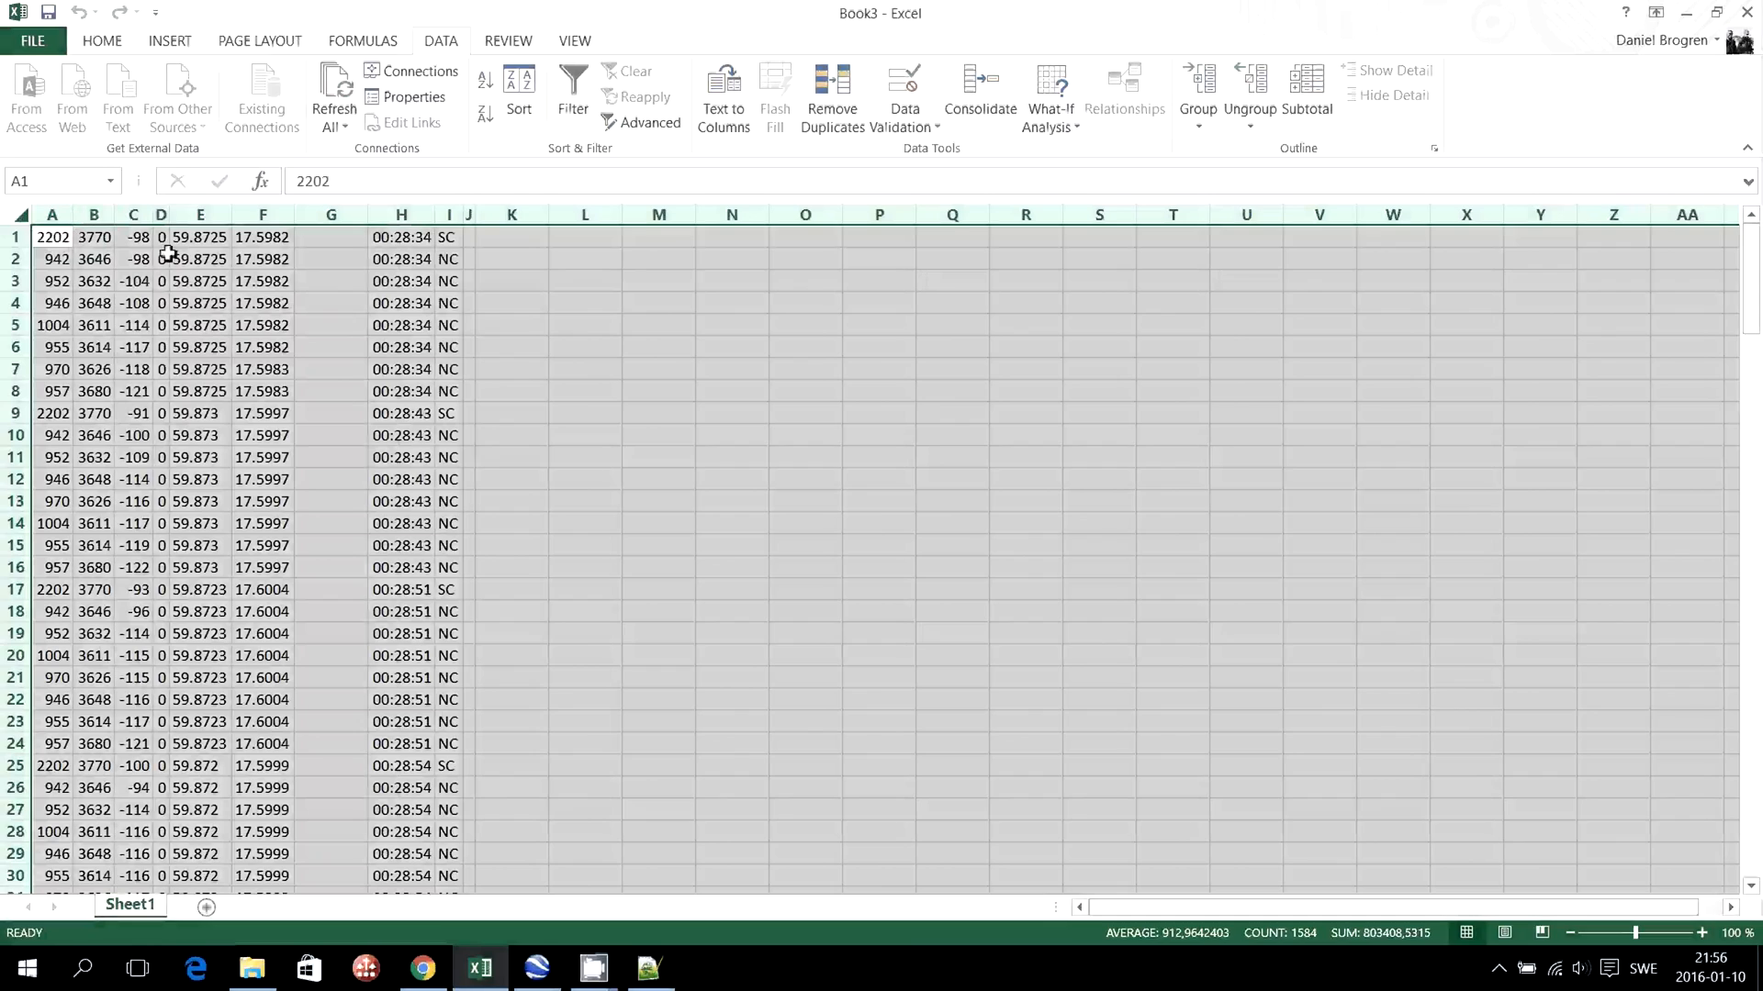
click(47, 237)
click(16, 237)
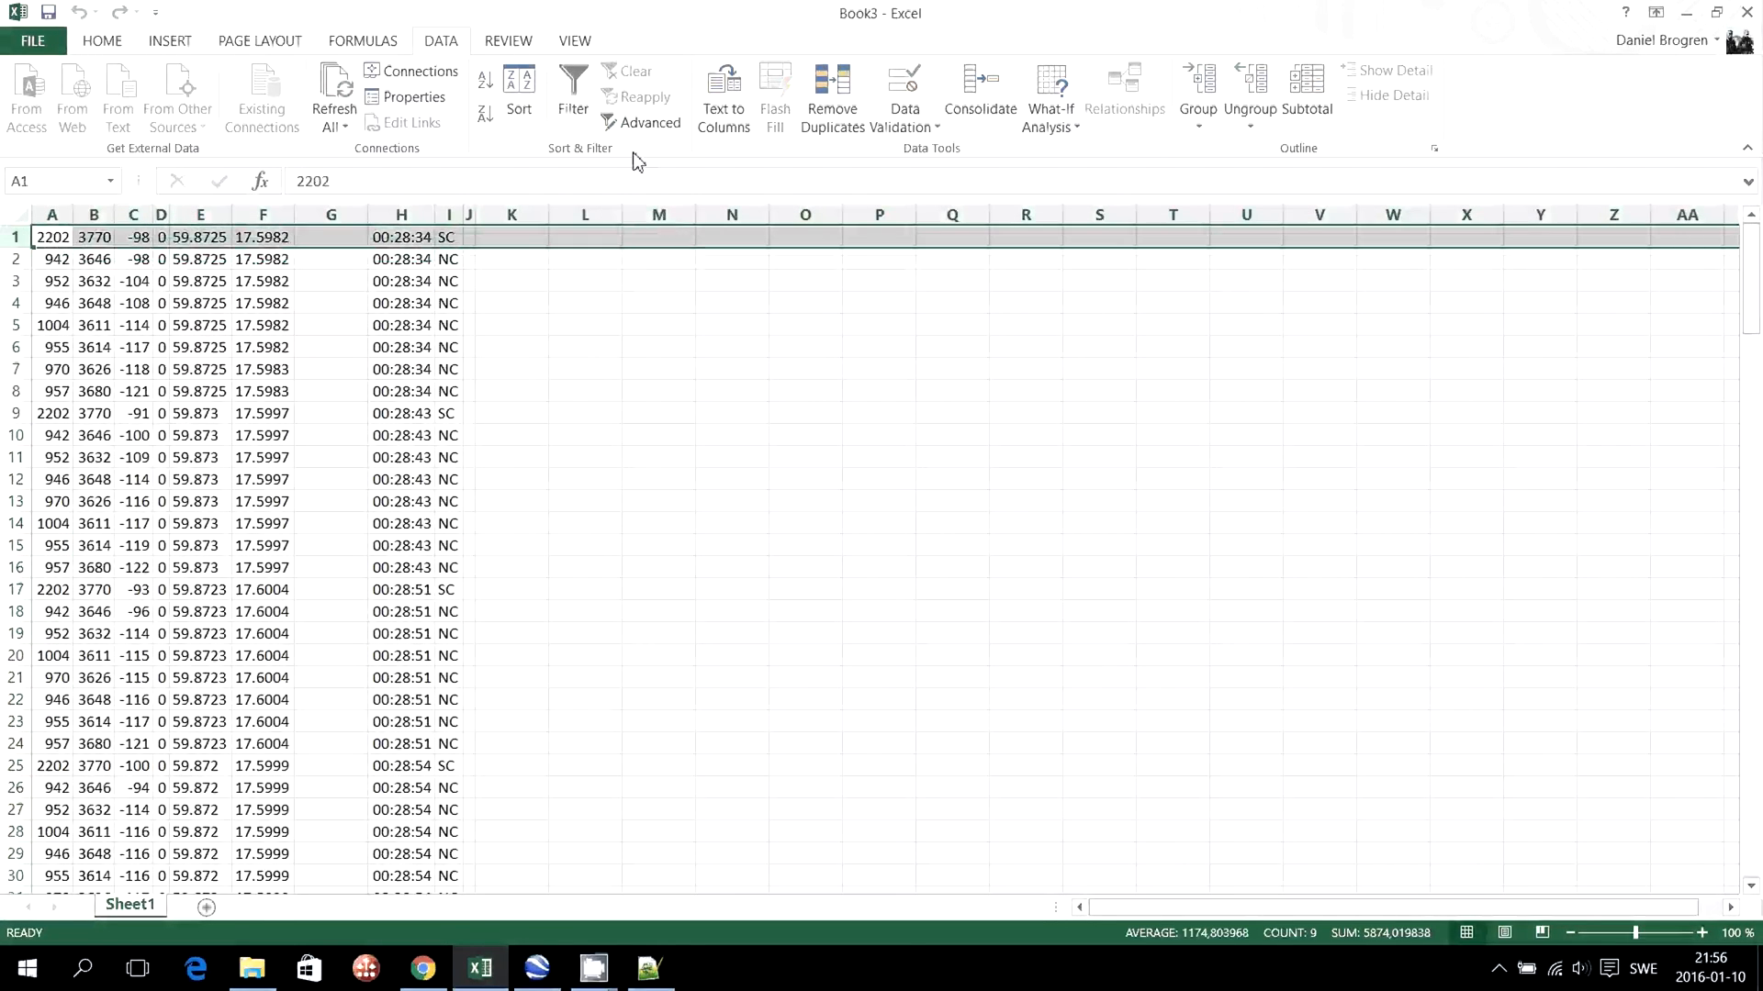
click(571, 91)
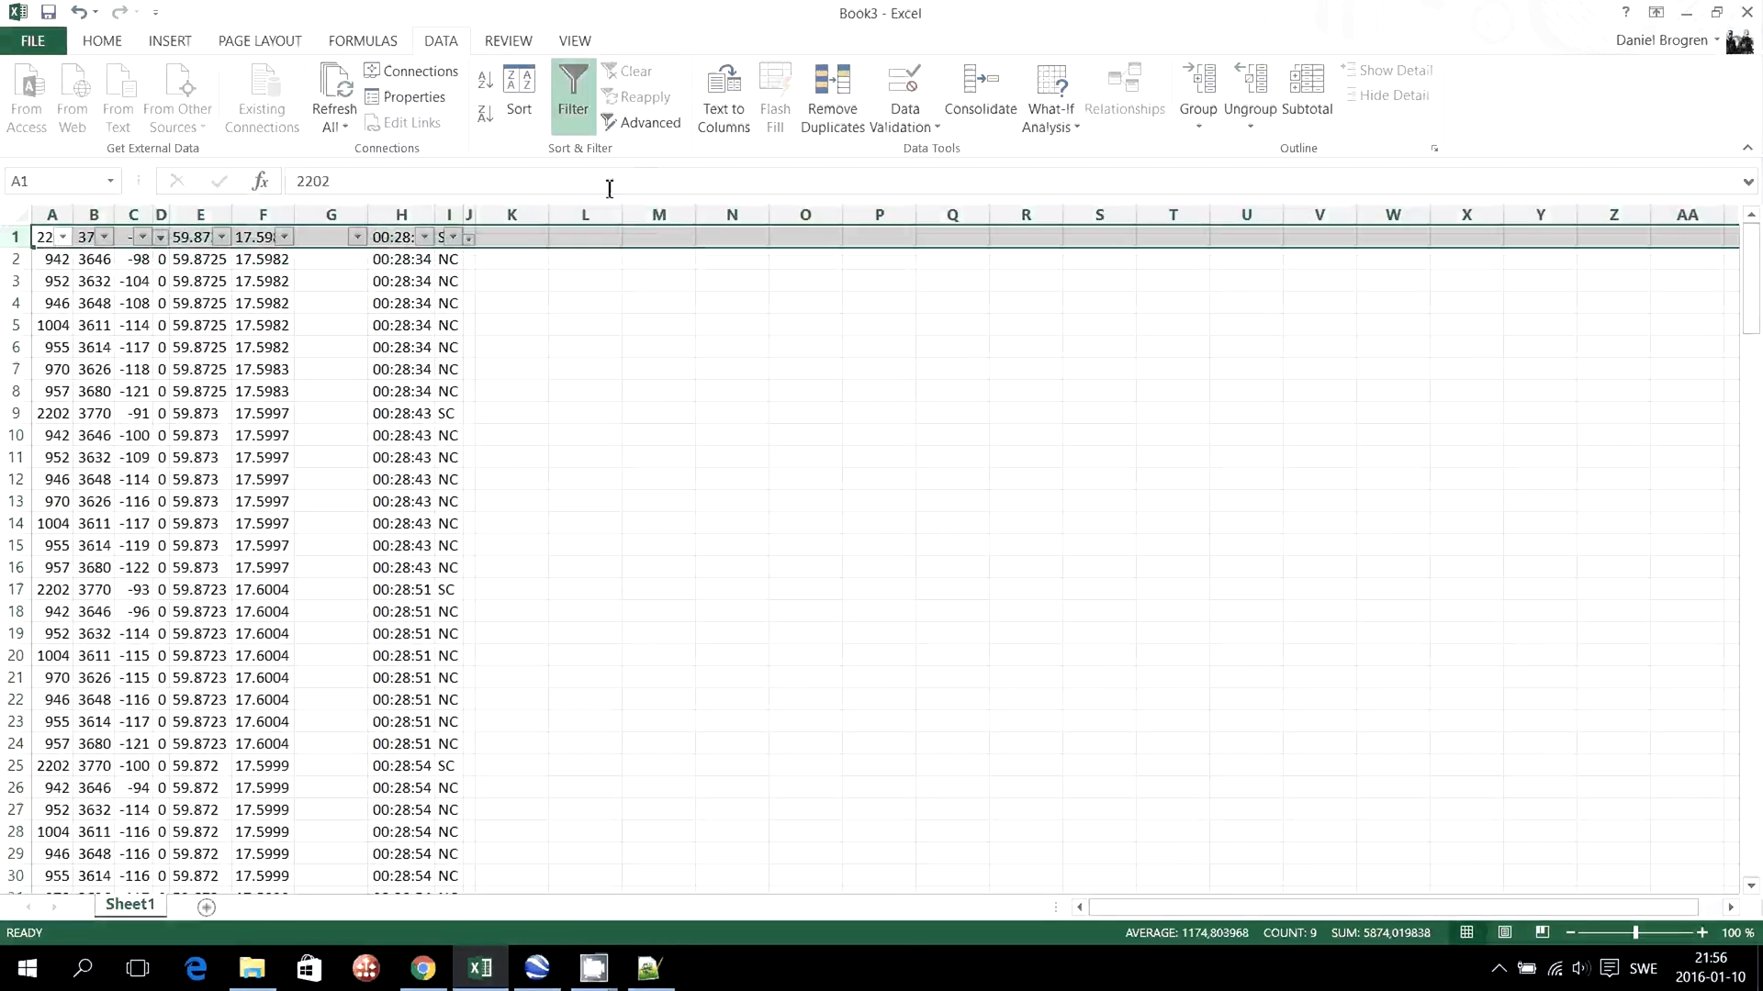
click(540, 303)
drag(466, 219, 518, 217)
click(612, 298)
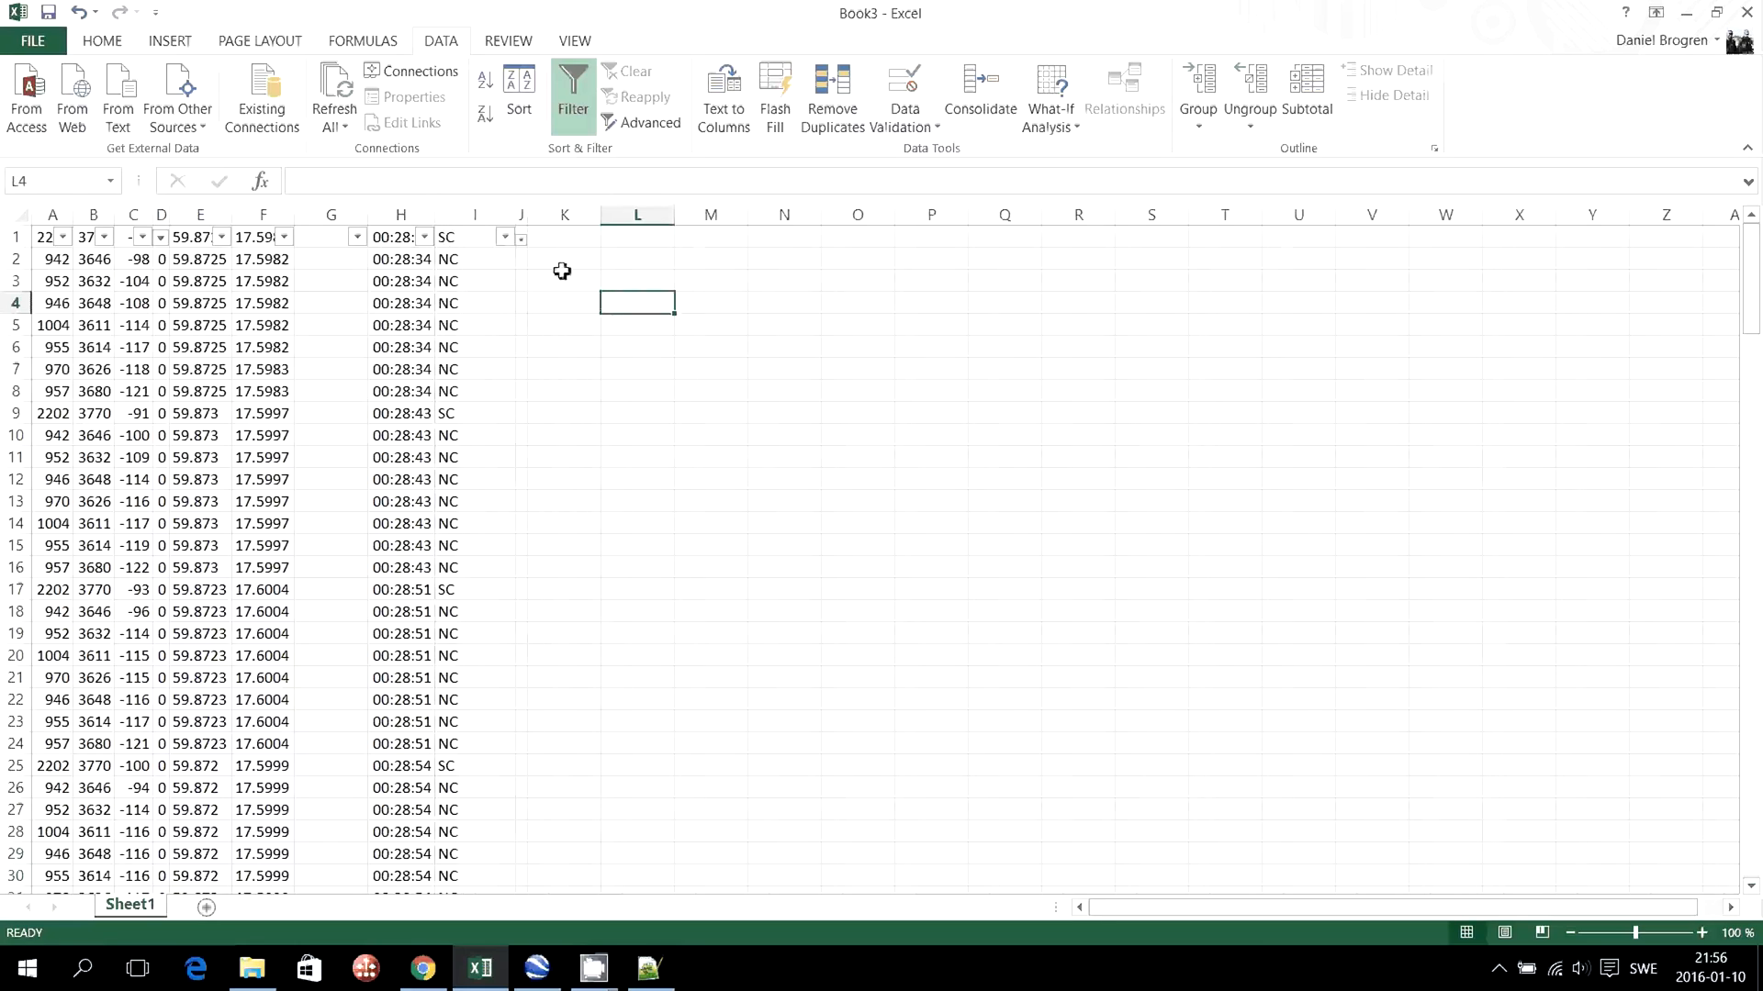
- Filter column I to show only the SC rows
click(507, 238)
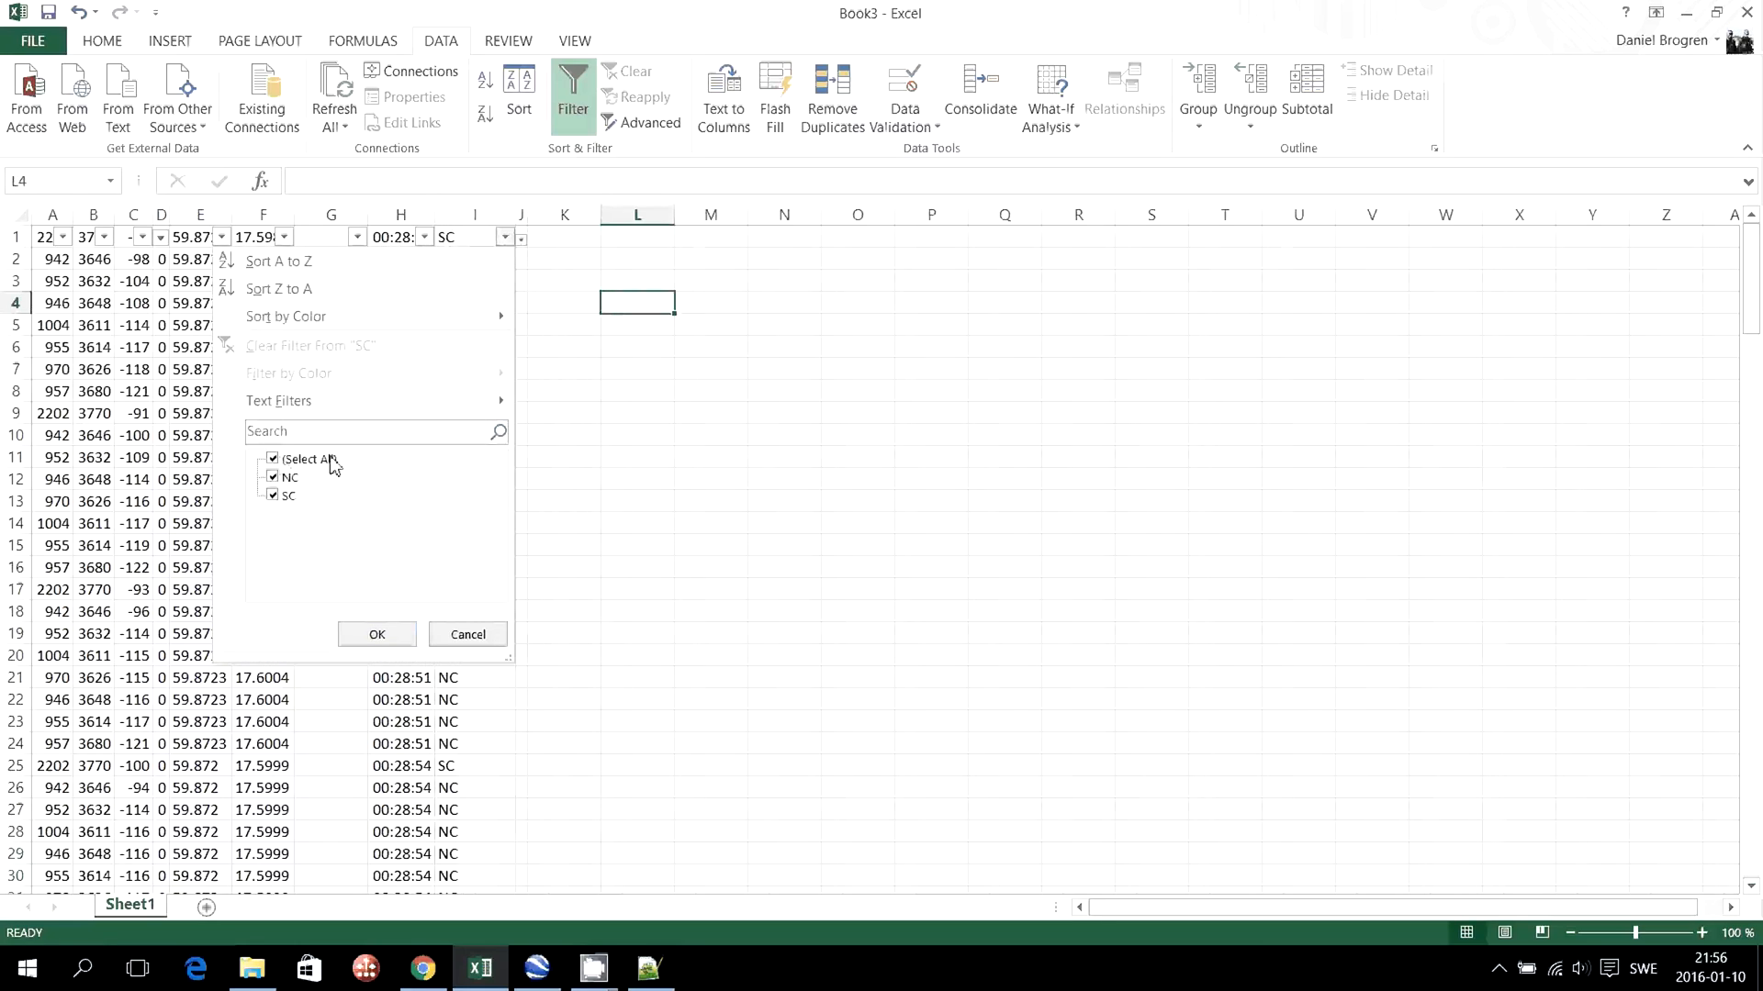
click(274, 459)
click(273, 495)
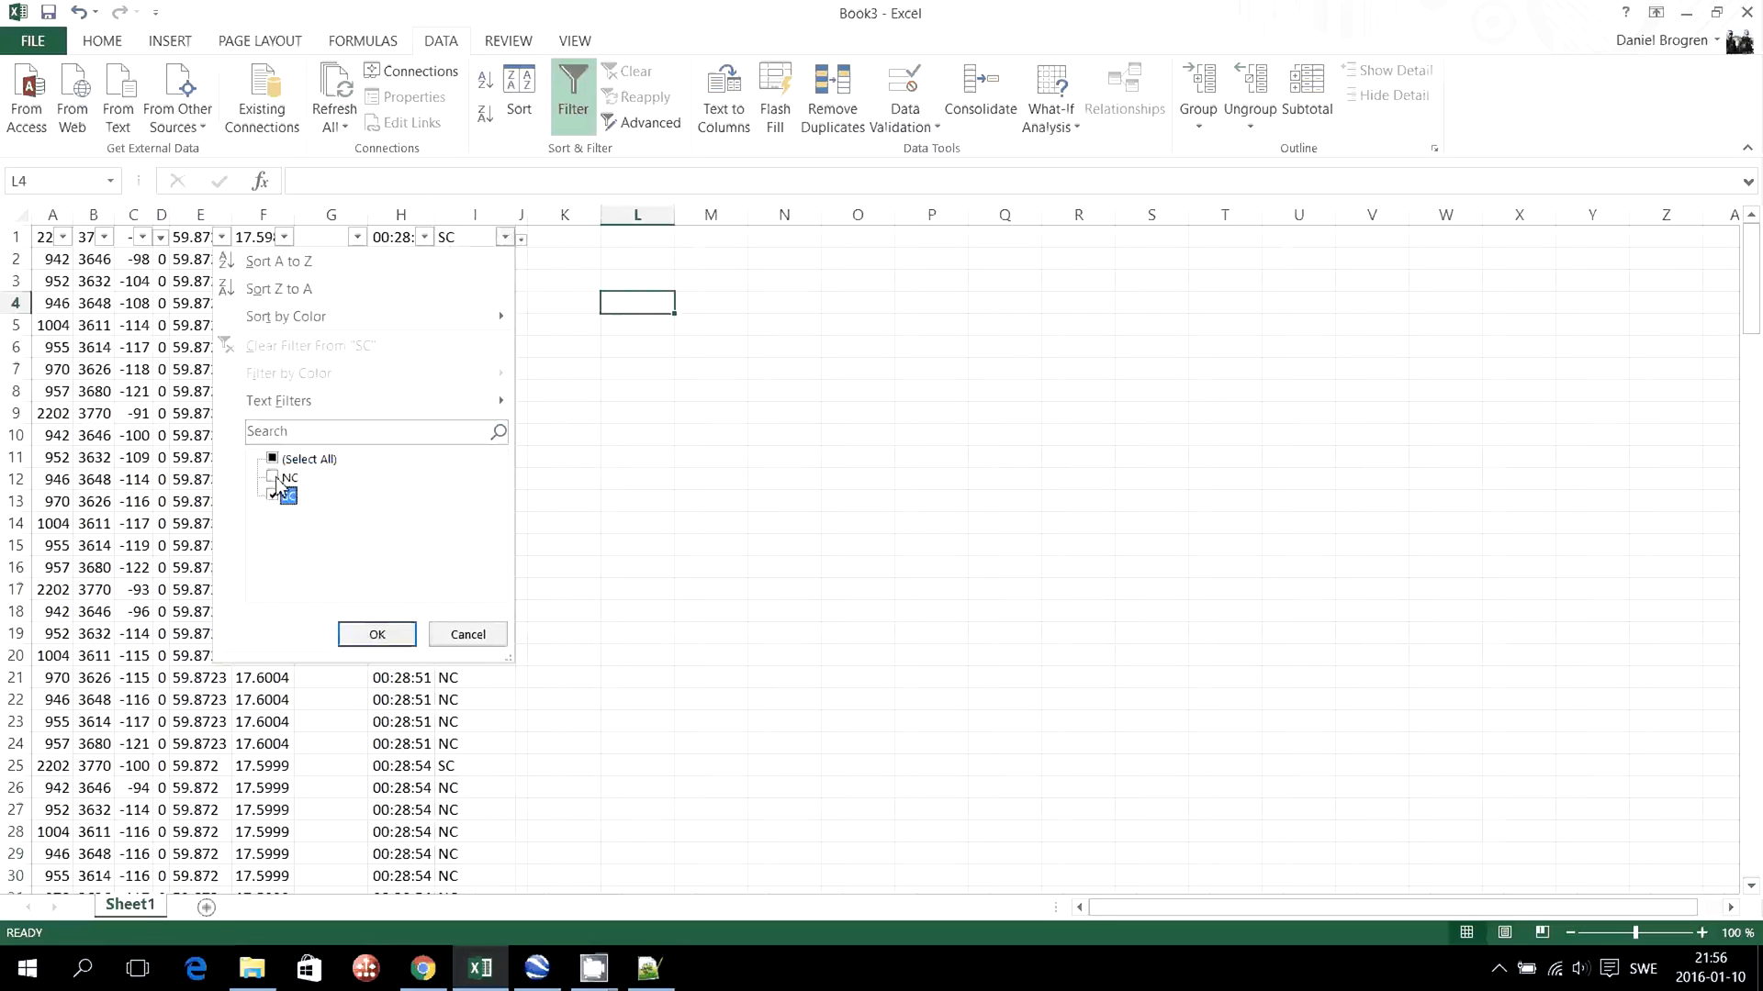
click(378, 634)
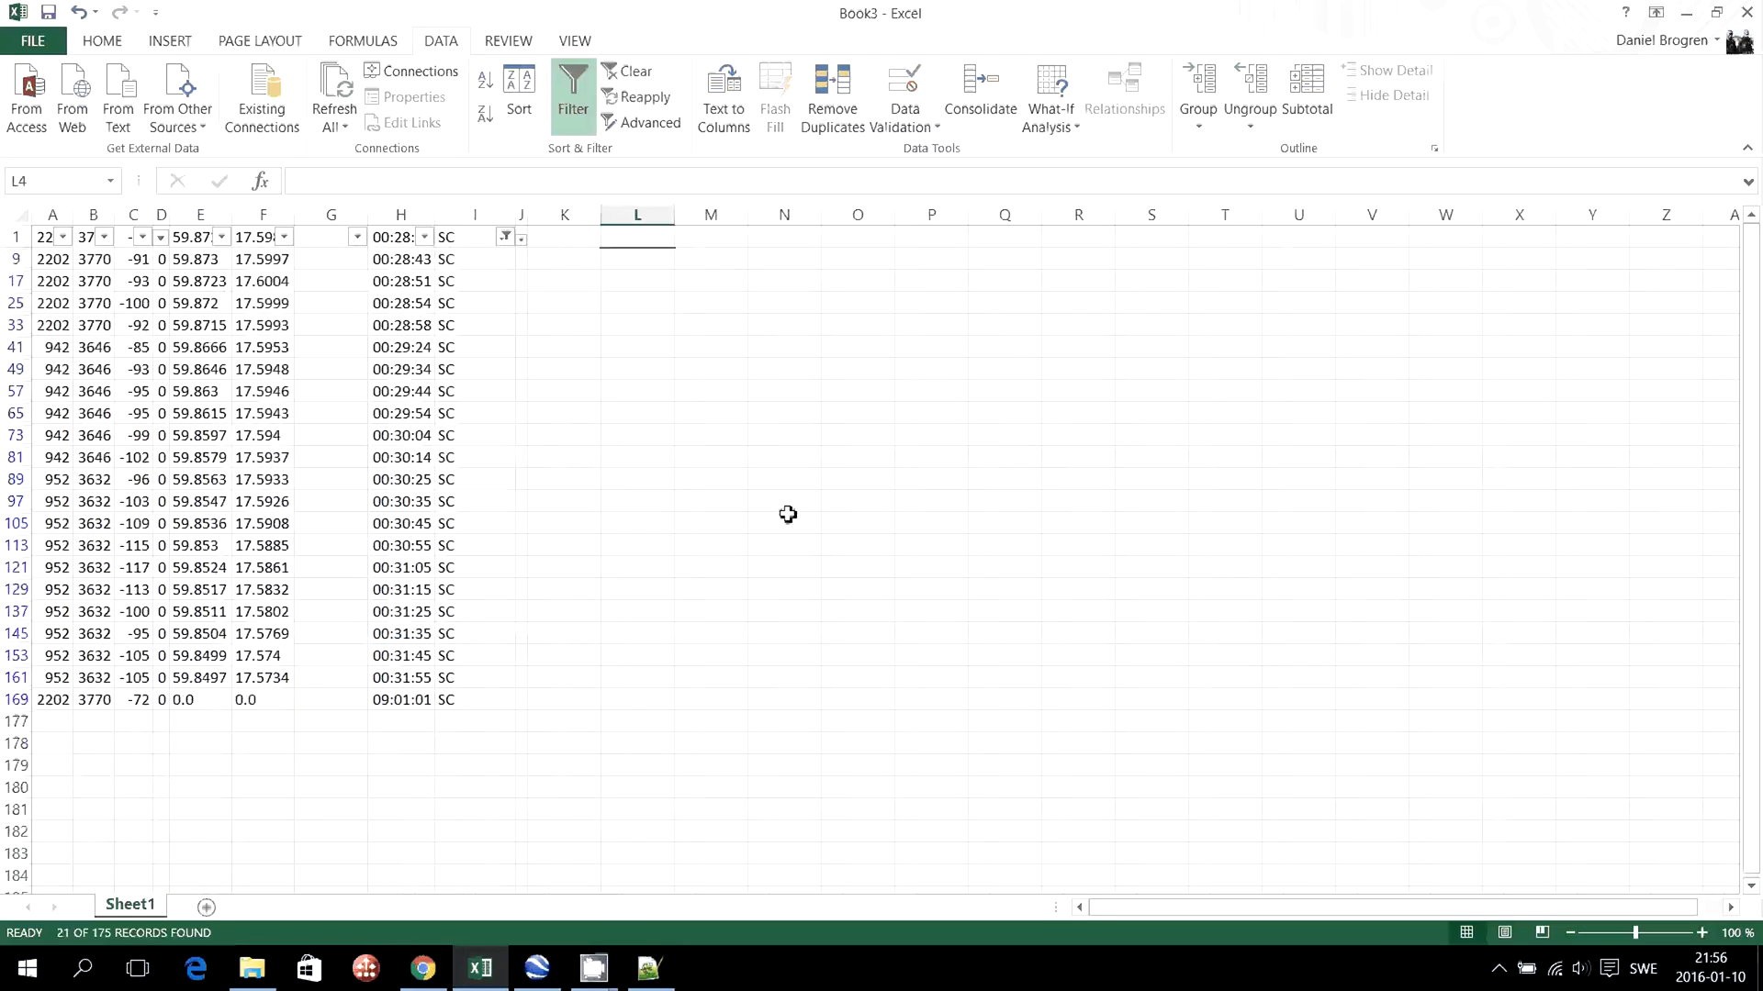
click(684, 368)
- Widen column A and inspect how its values change down the filtered rows
drag(73, 215, 114, 216)
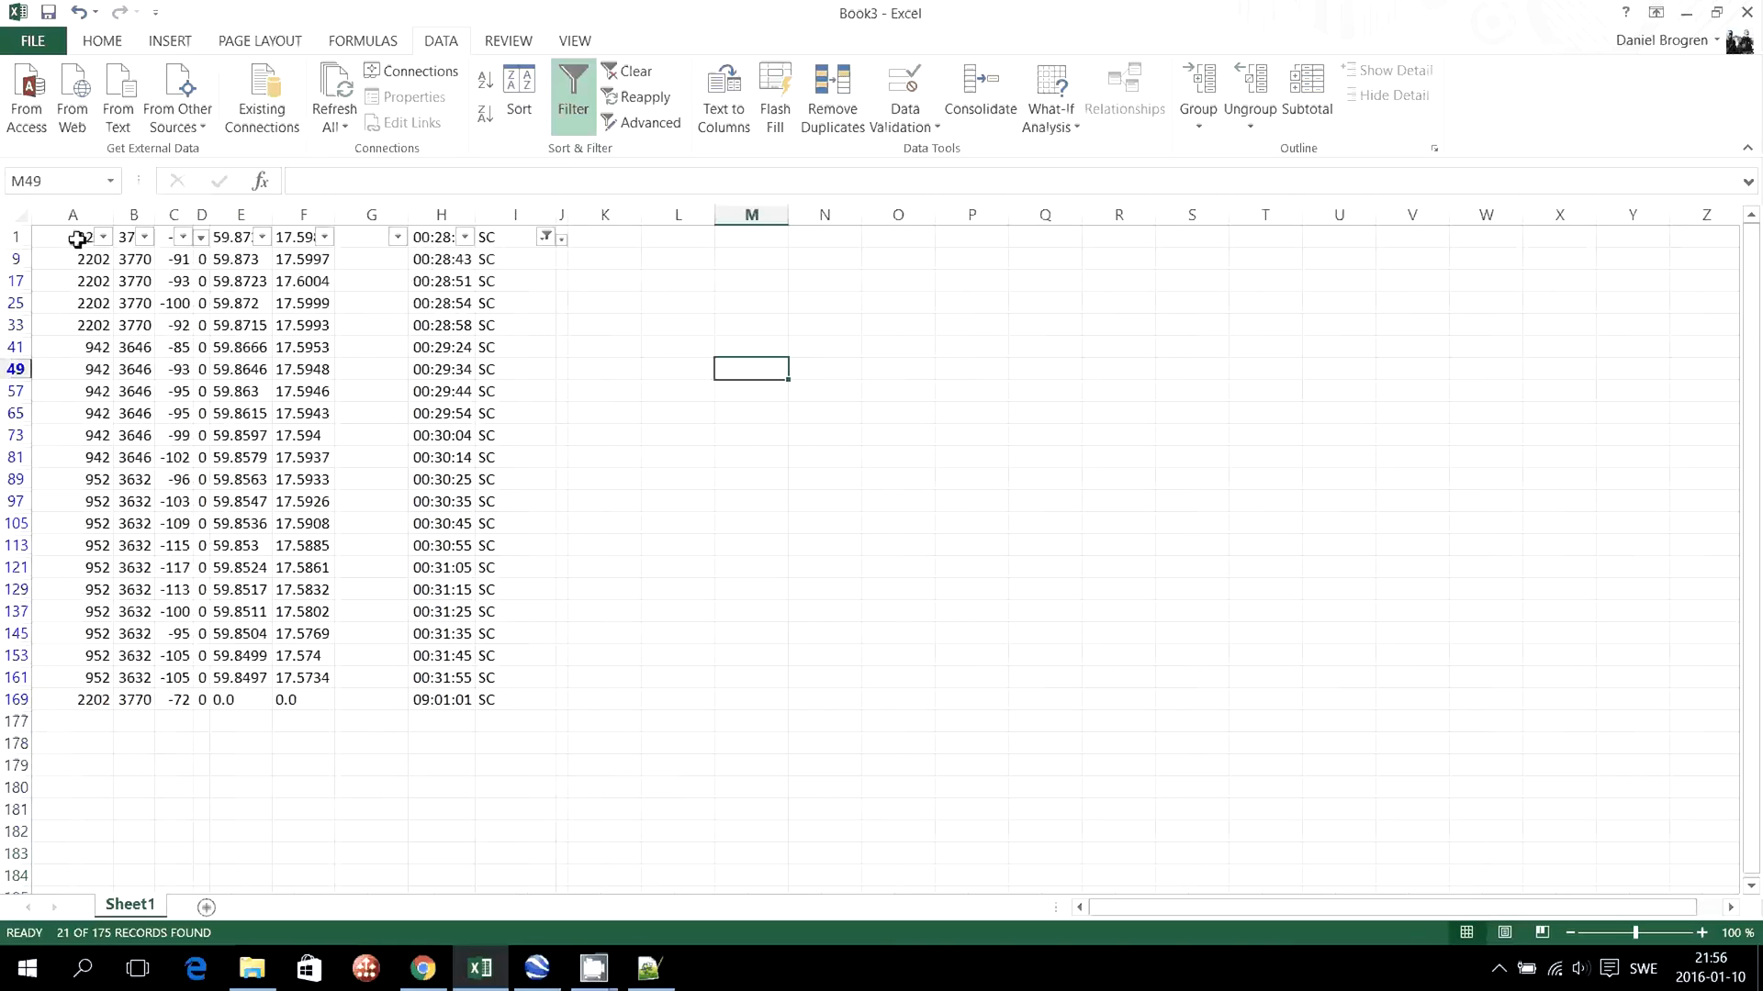
click(91, 347)
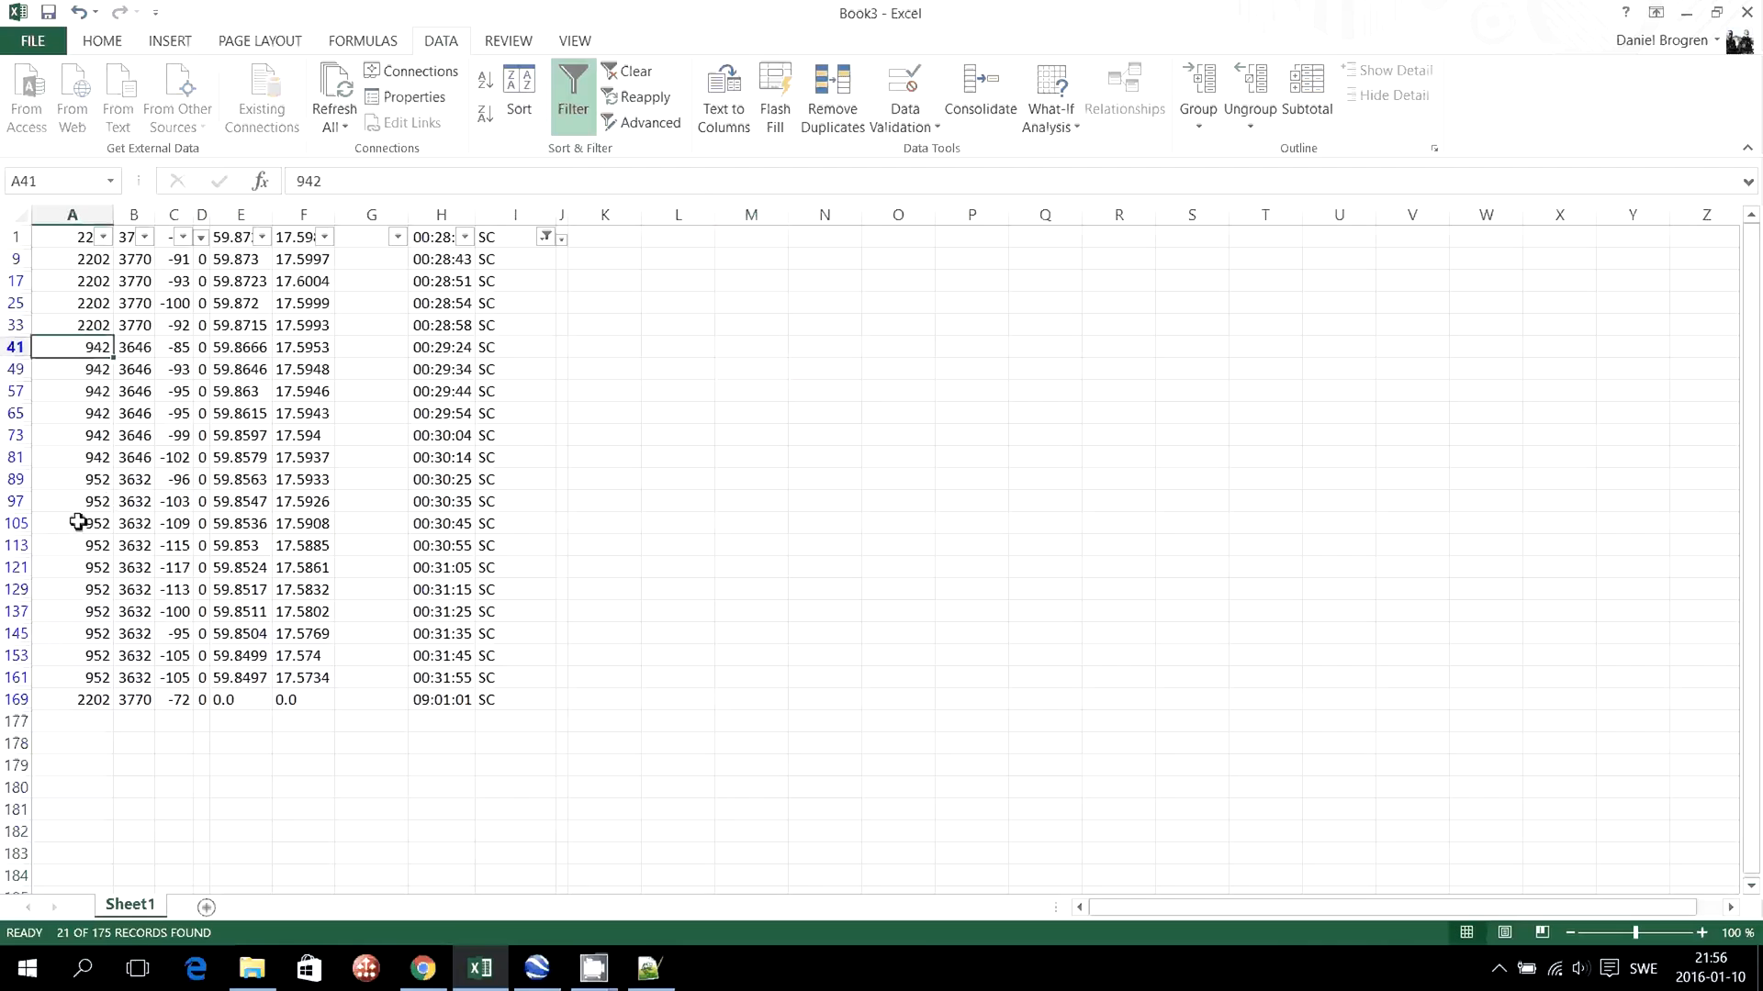
drag(77, 479, 92, 680)
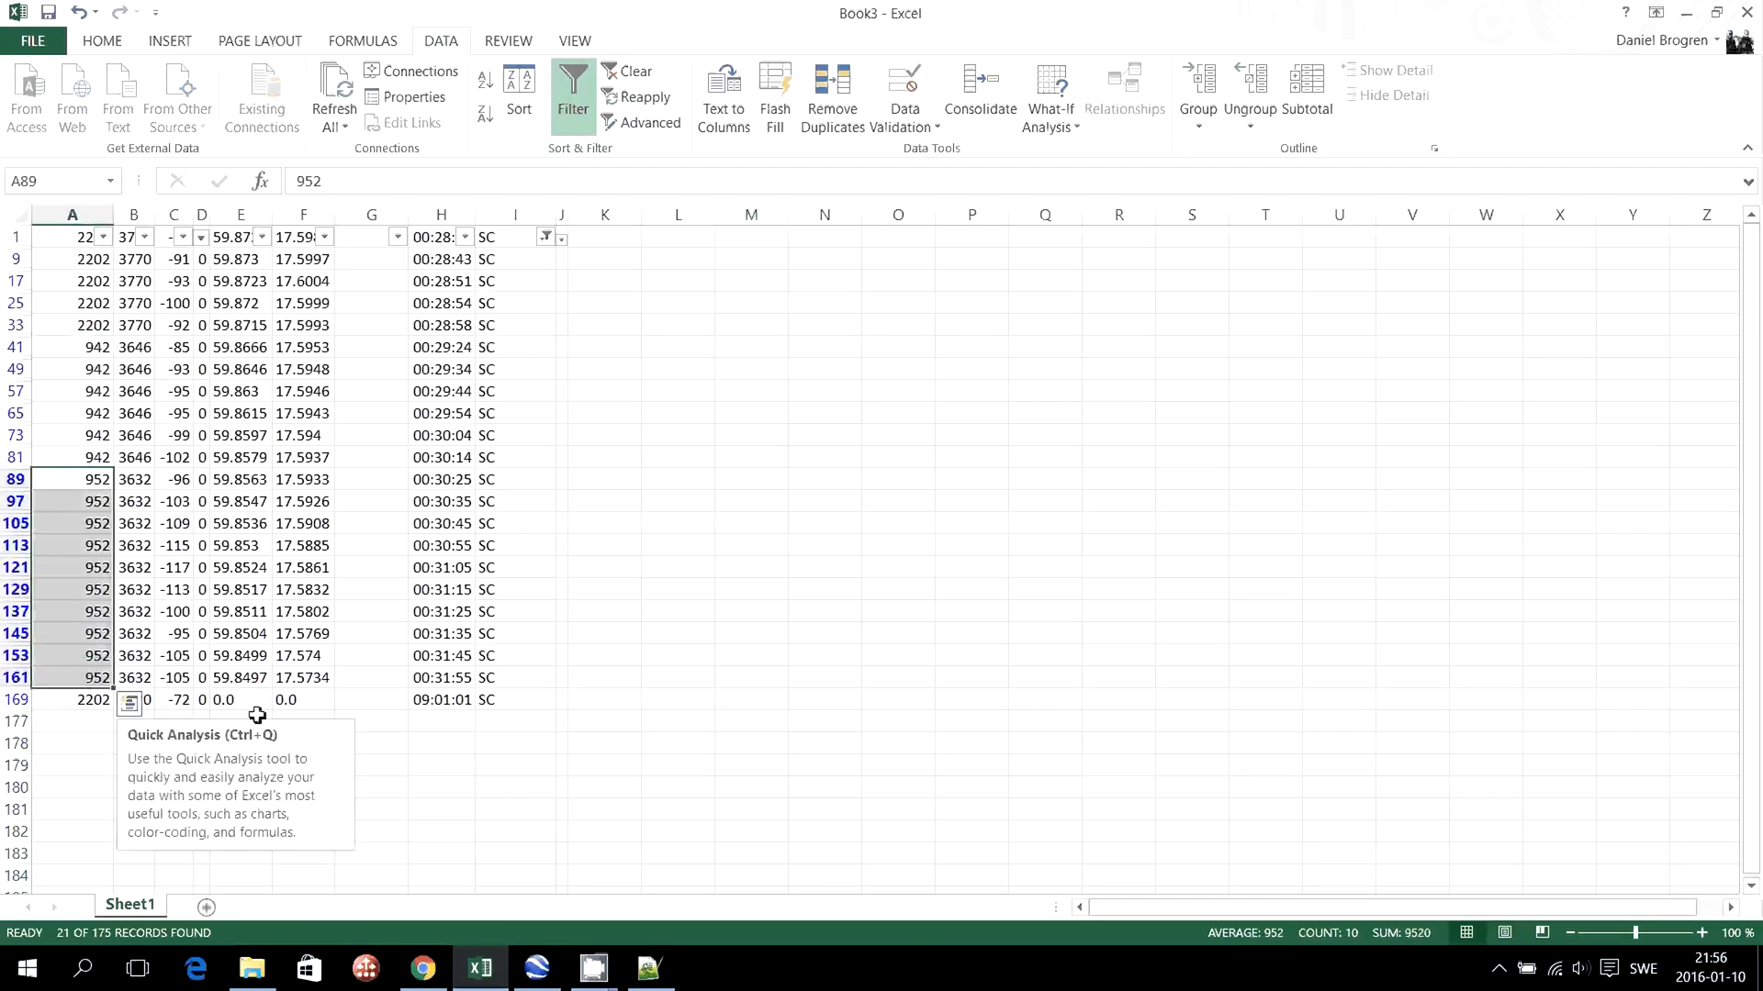
click(678, 654)
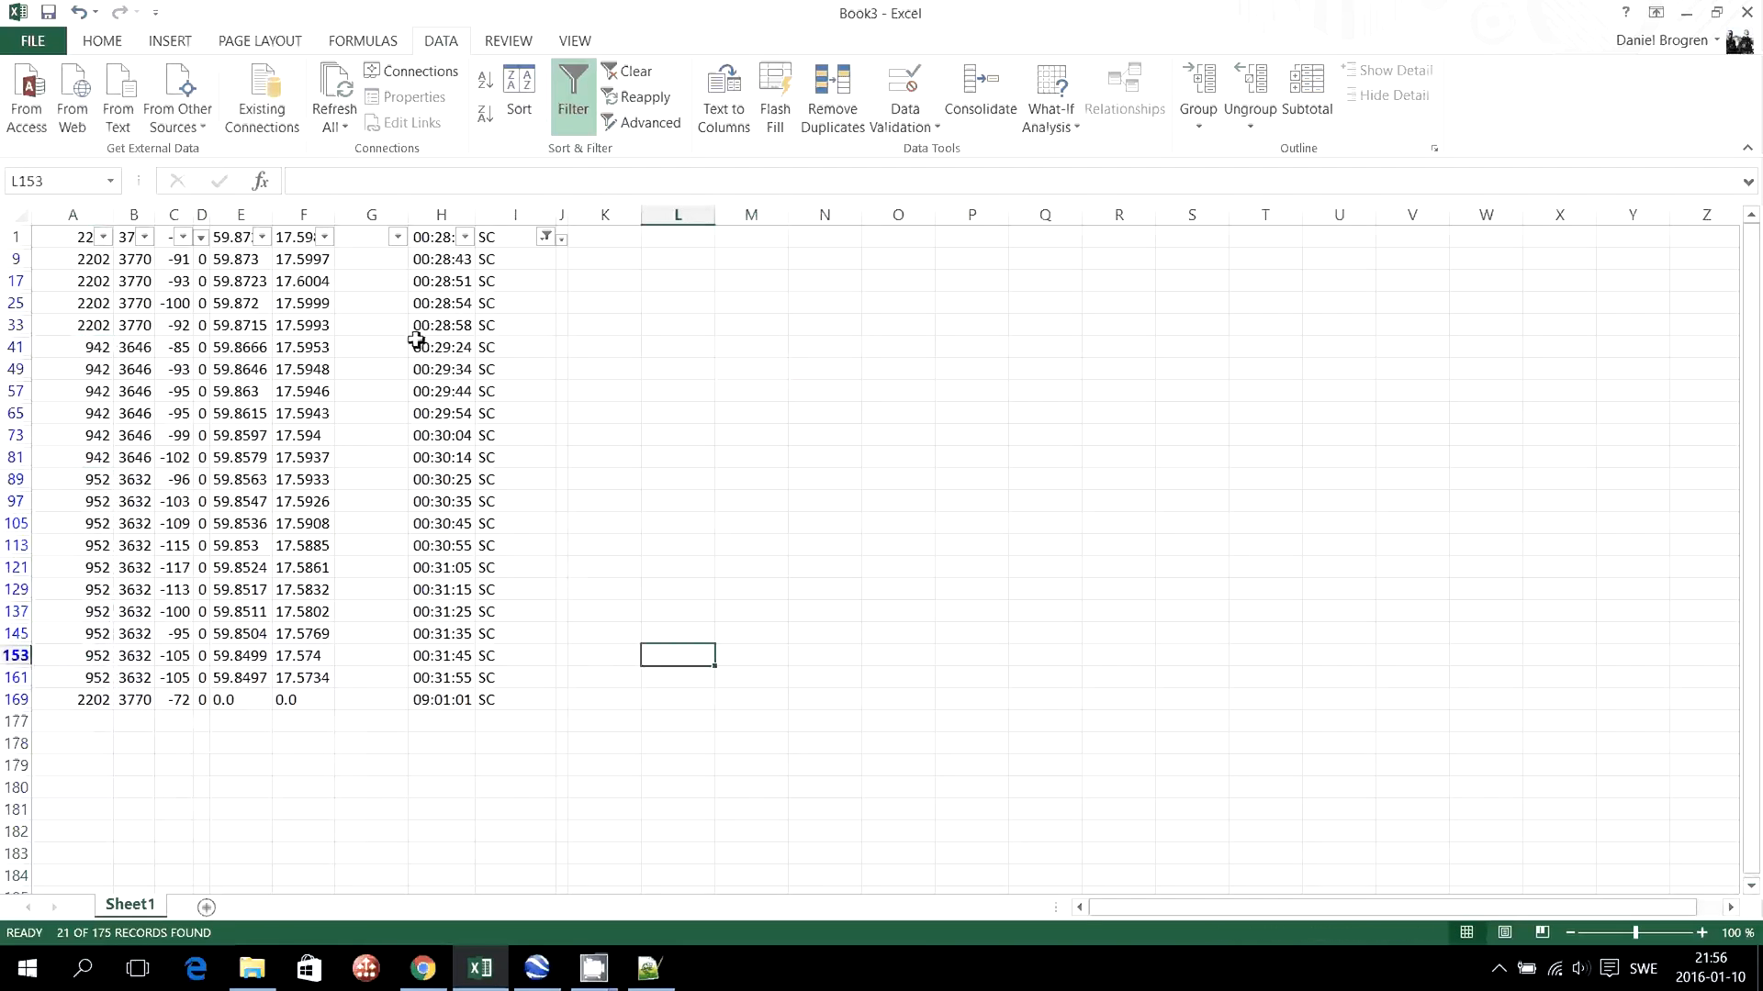
- Insert a 2-D line chart of the filtered values in column C
click(173, 215)
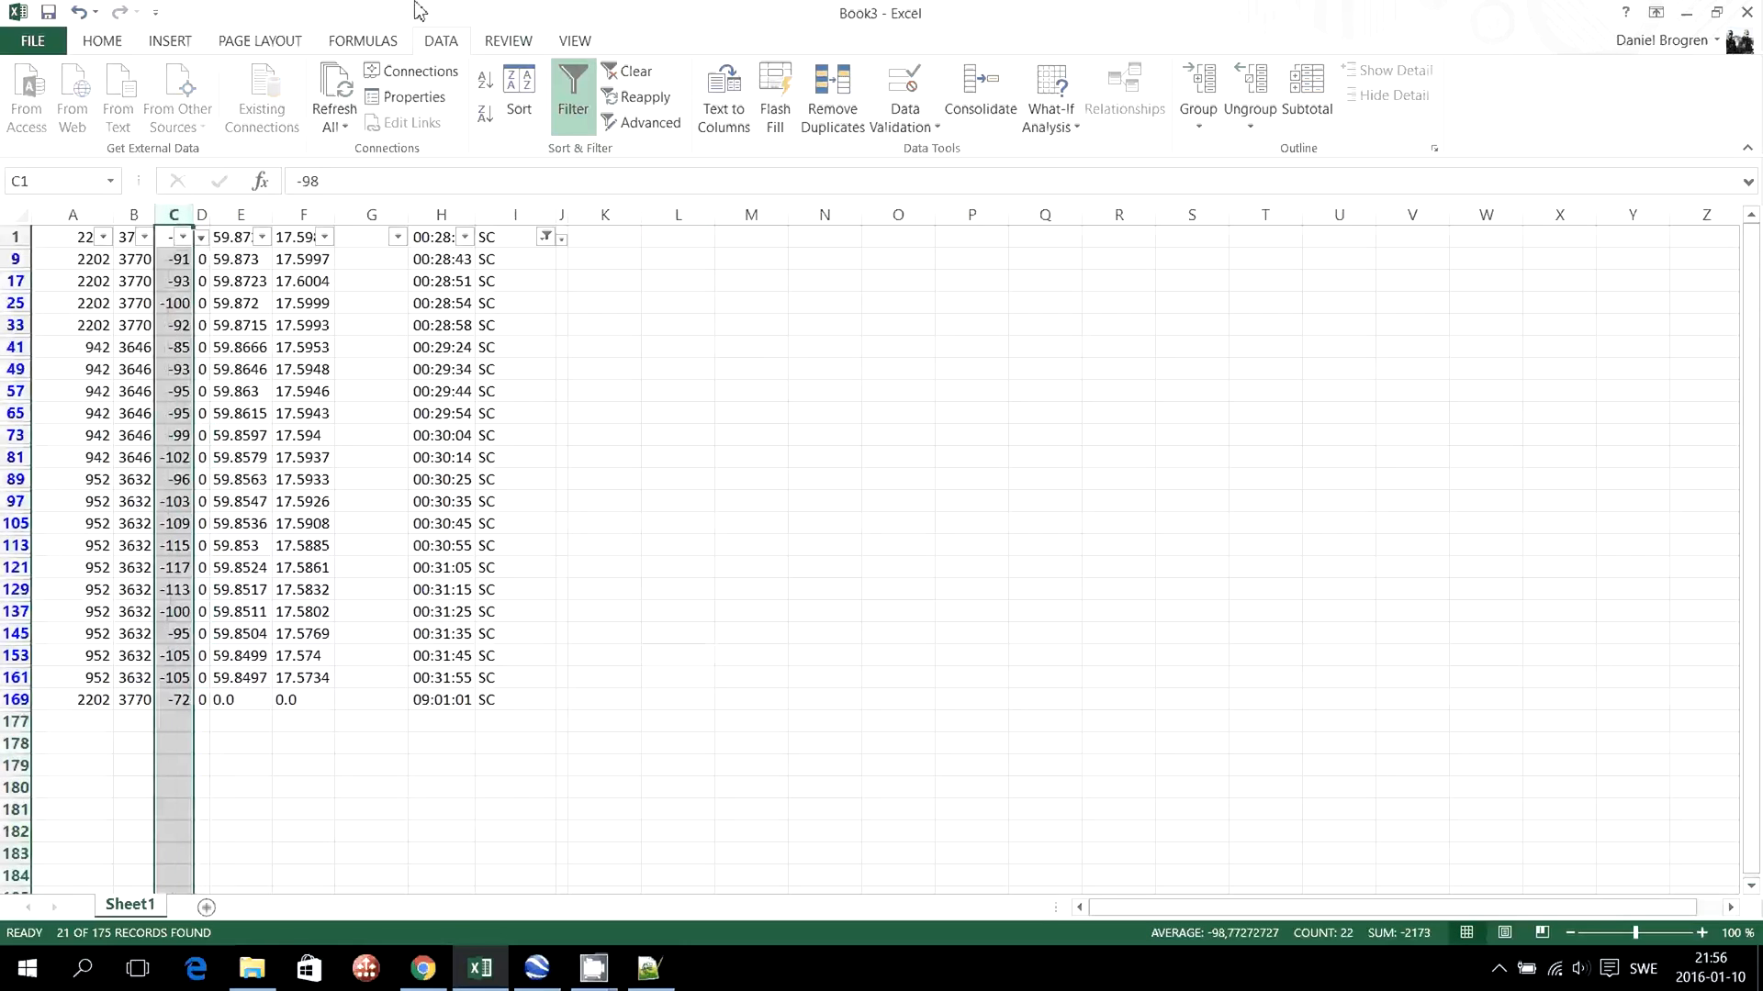
click(170, 41)
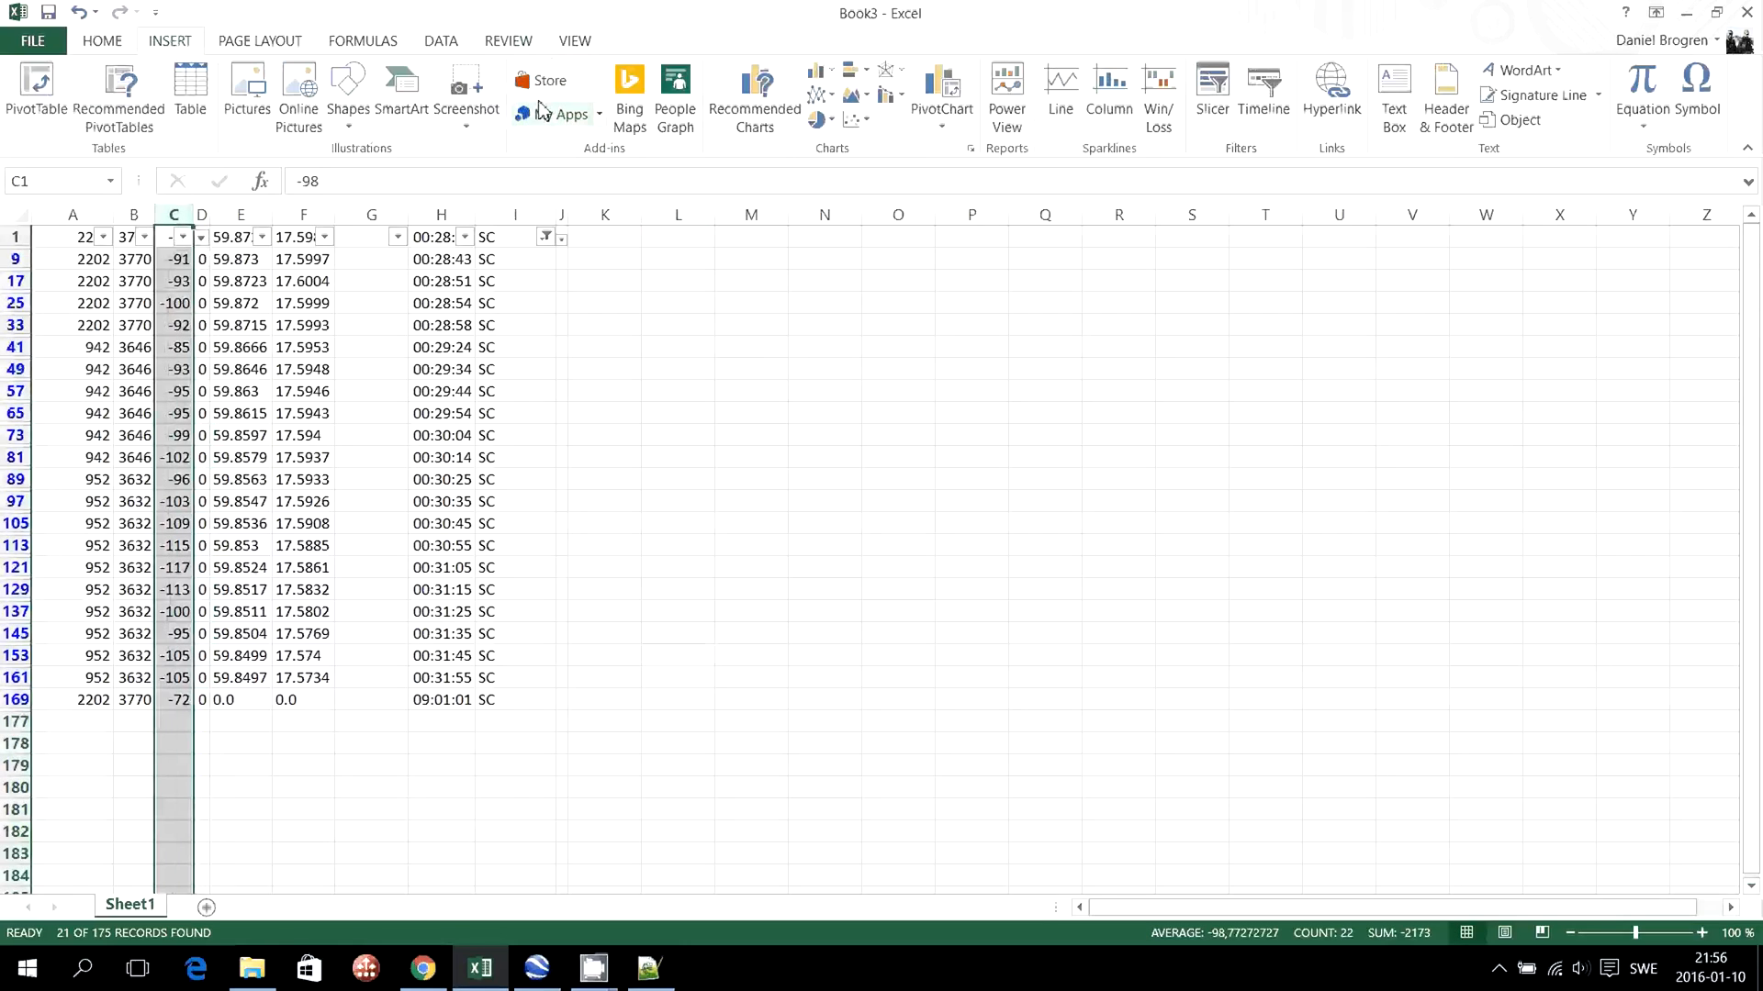
click(821, 96)
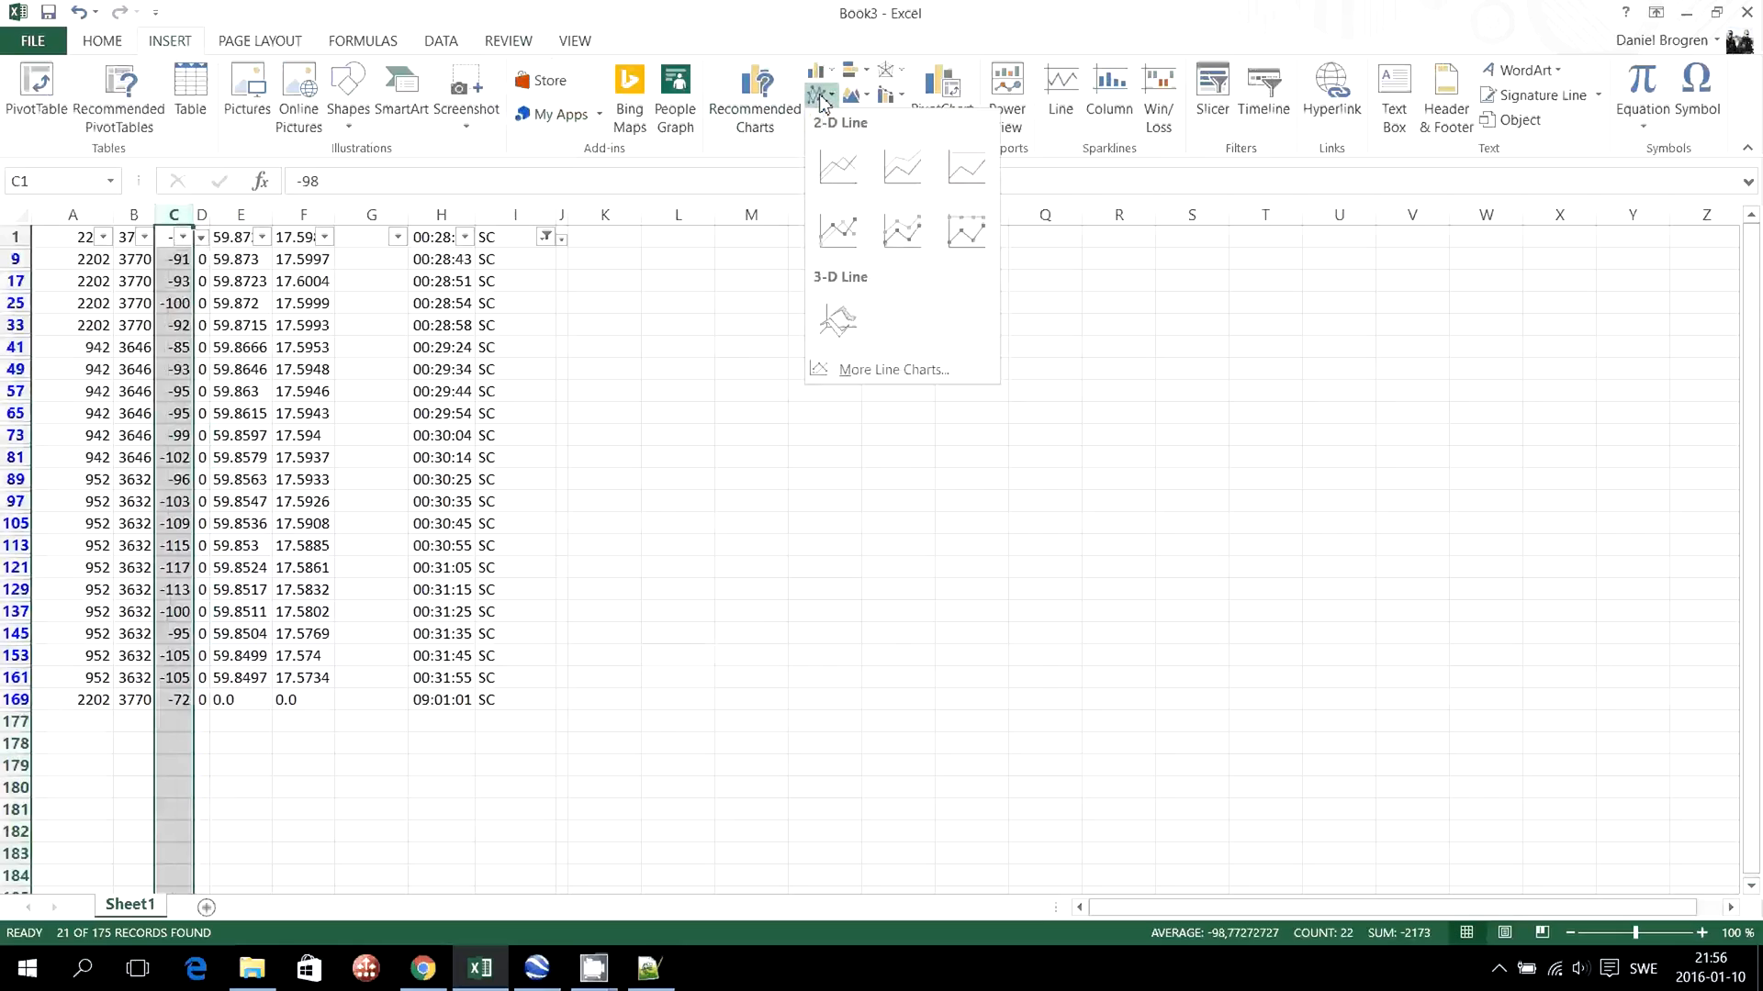
click(838, 167)
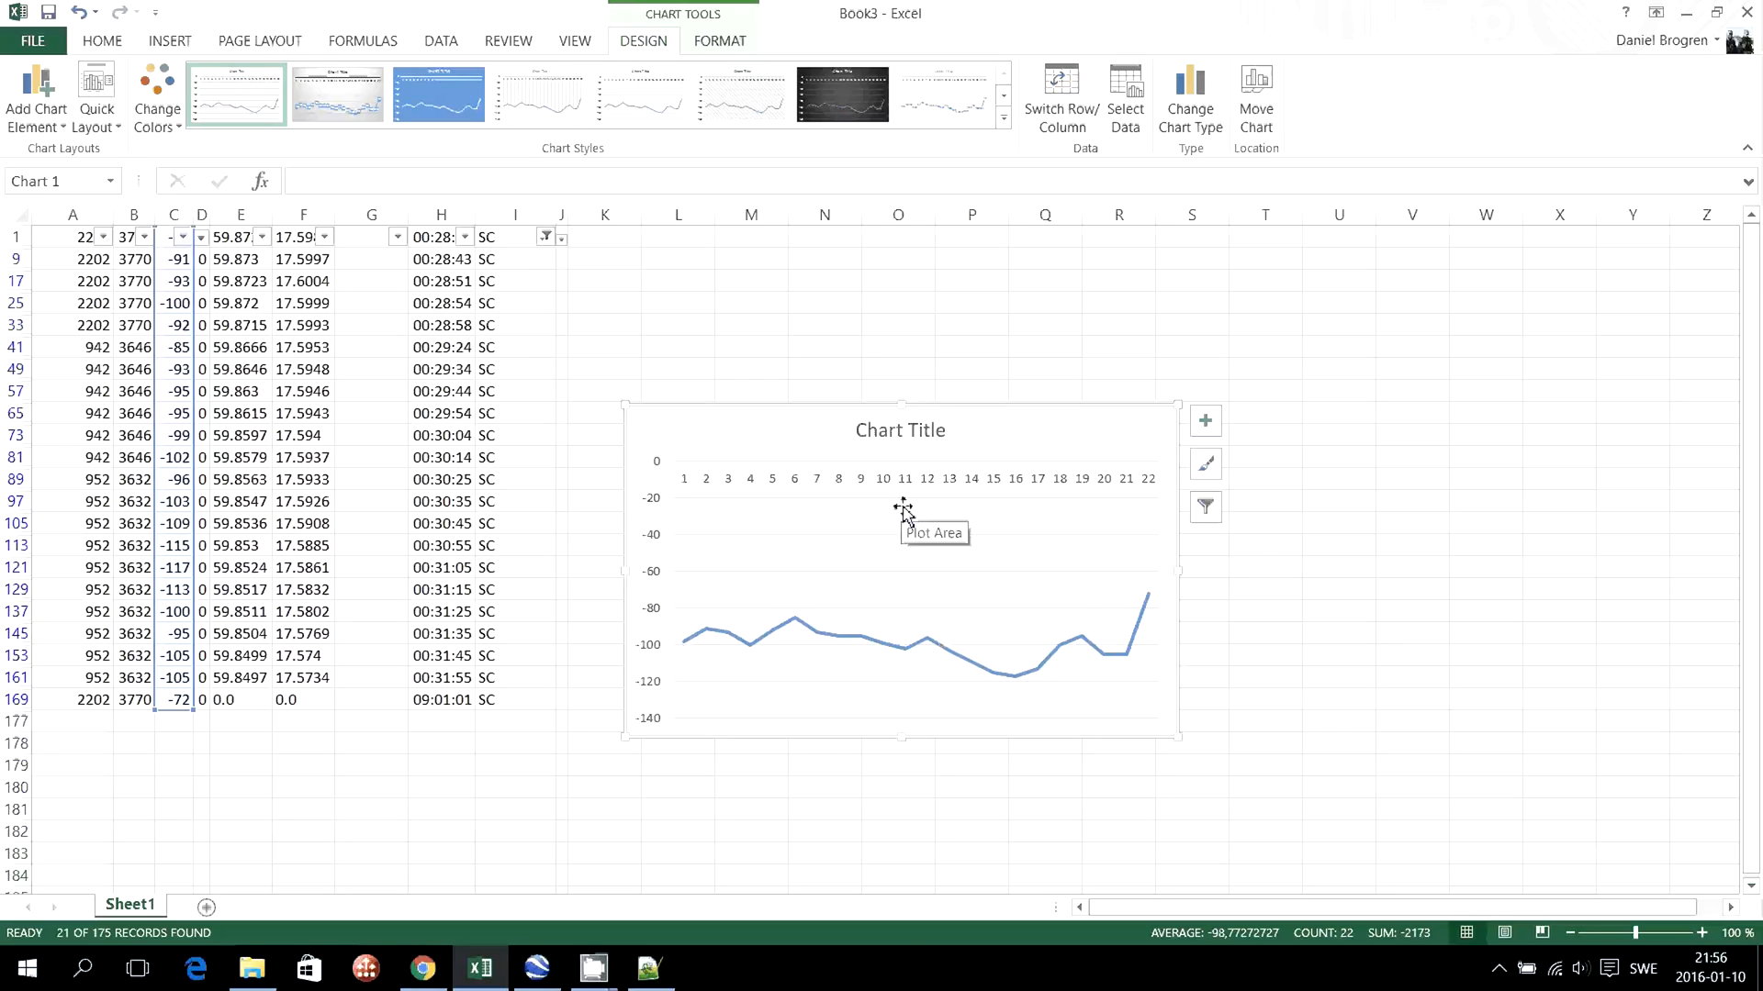
- Identify the monitor0 and monitorExtended0 KML files in File Explorer and find both among the temporary places in Google Earth
click(271, 973)
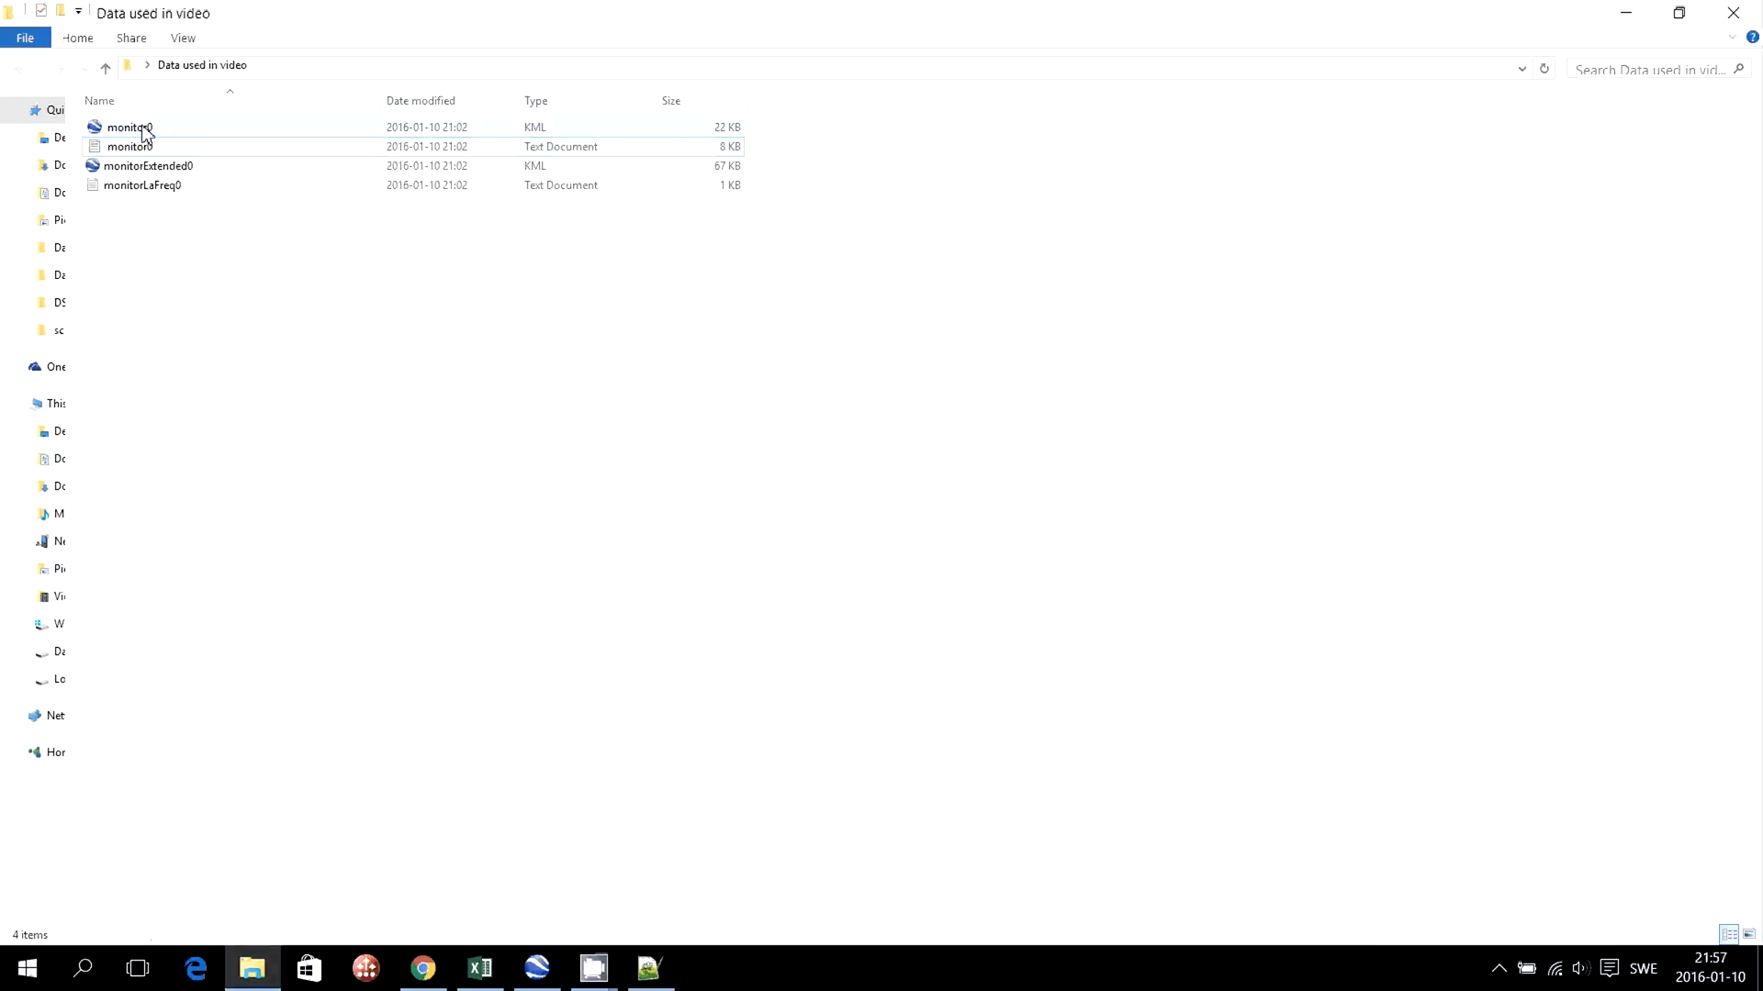
click(145, 131)
click(158, 173)
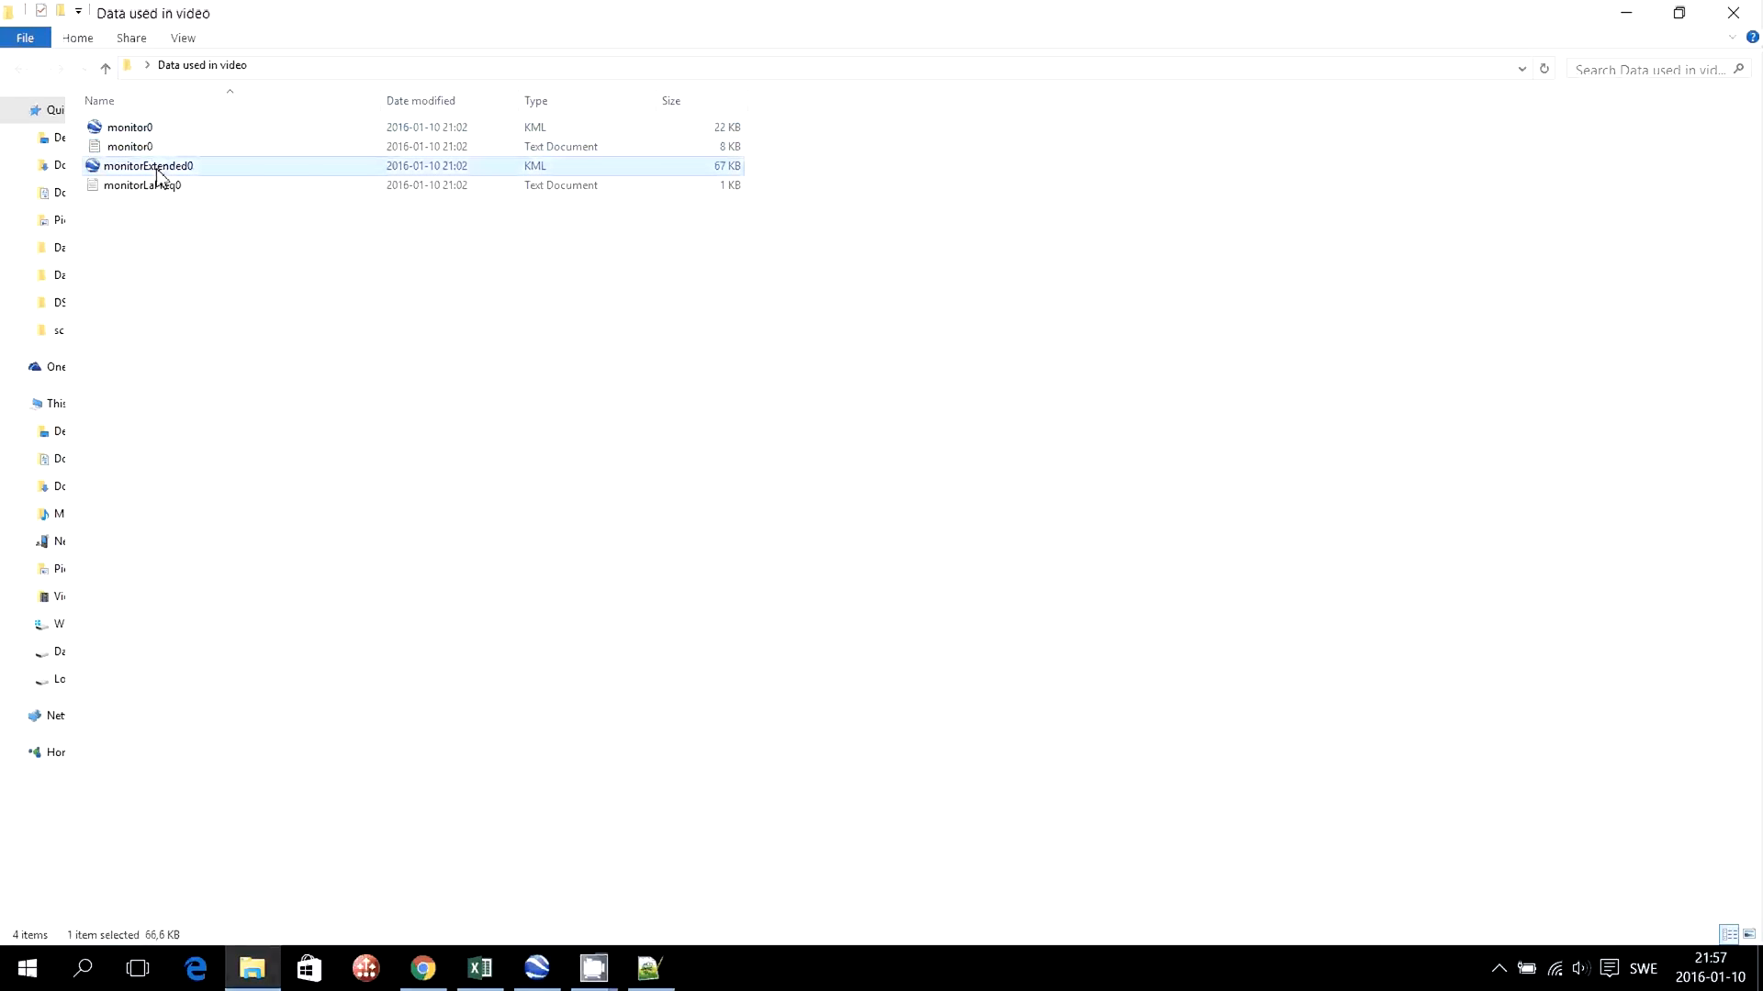
click(549, 981)
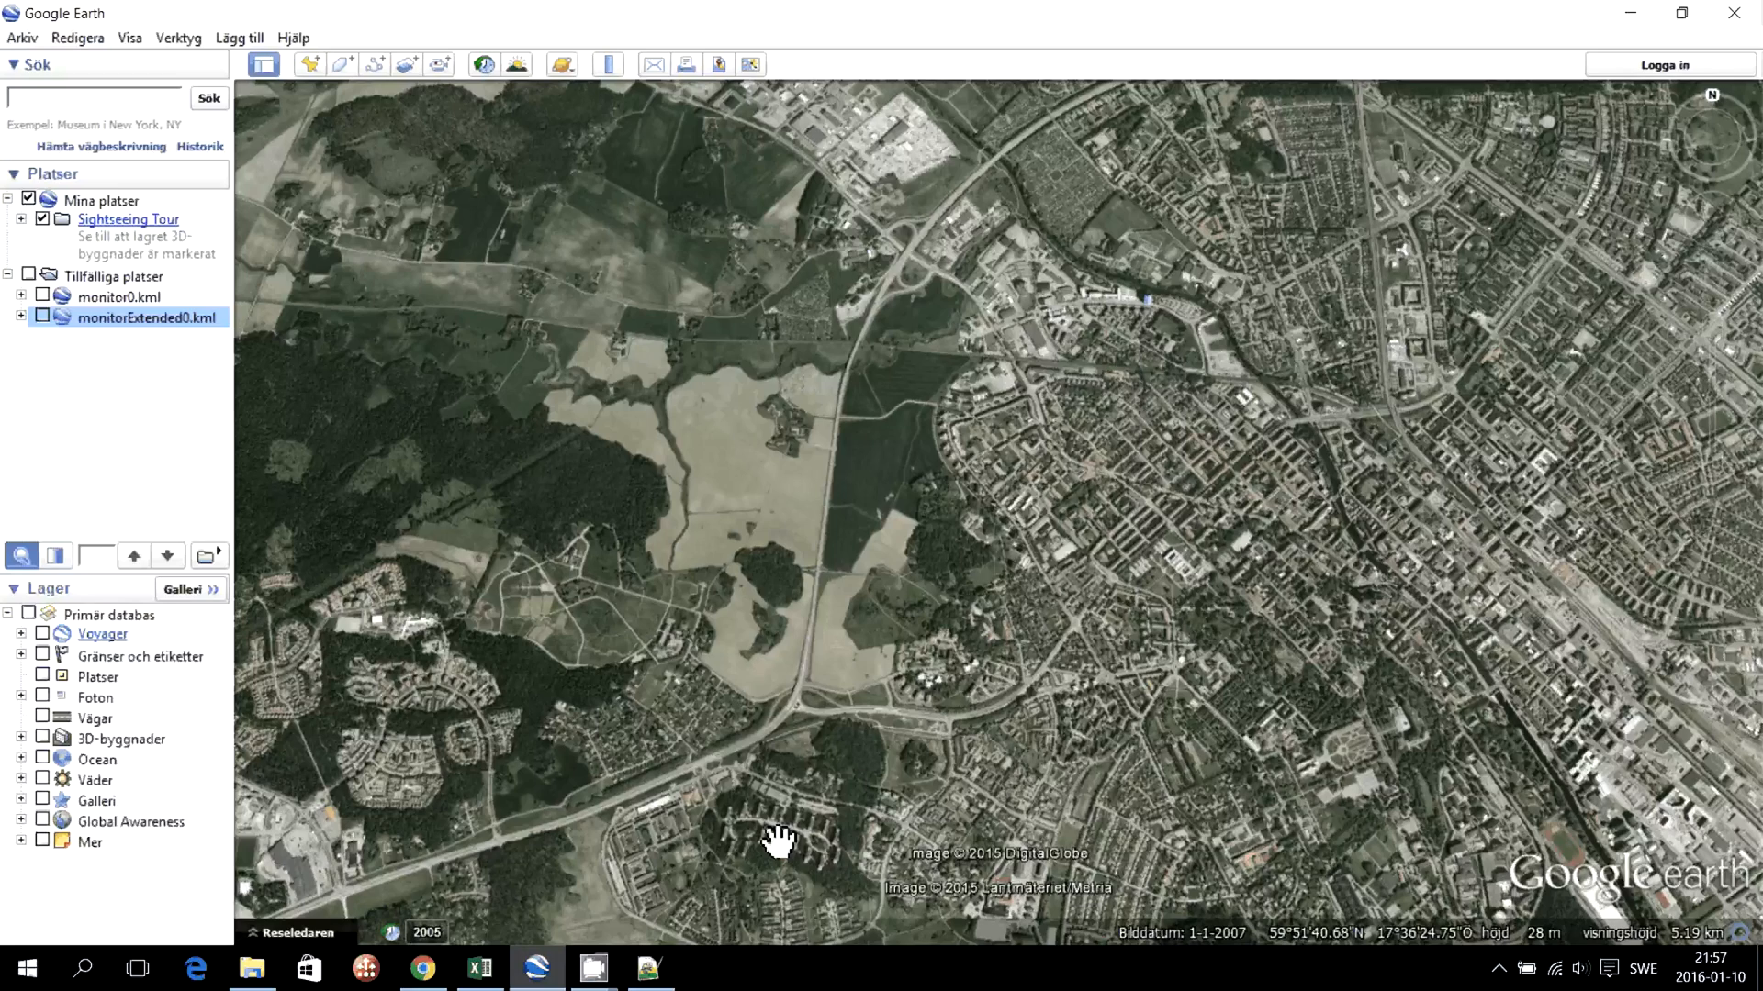
click(101, 297)
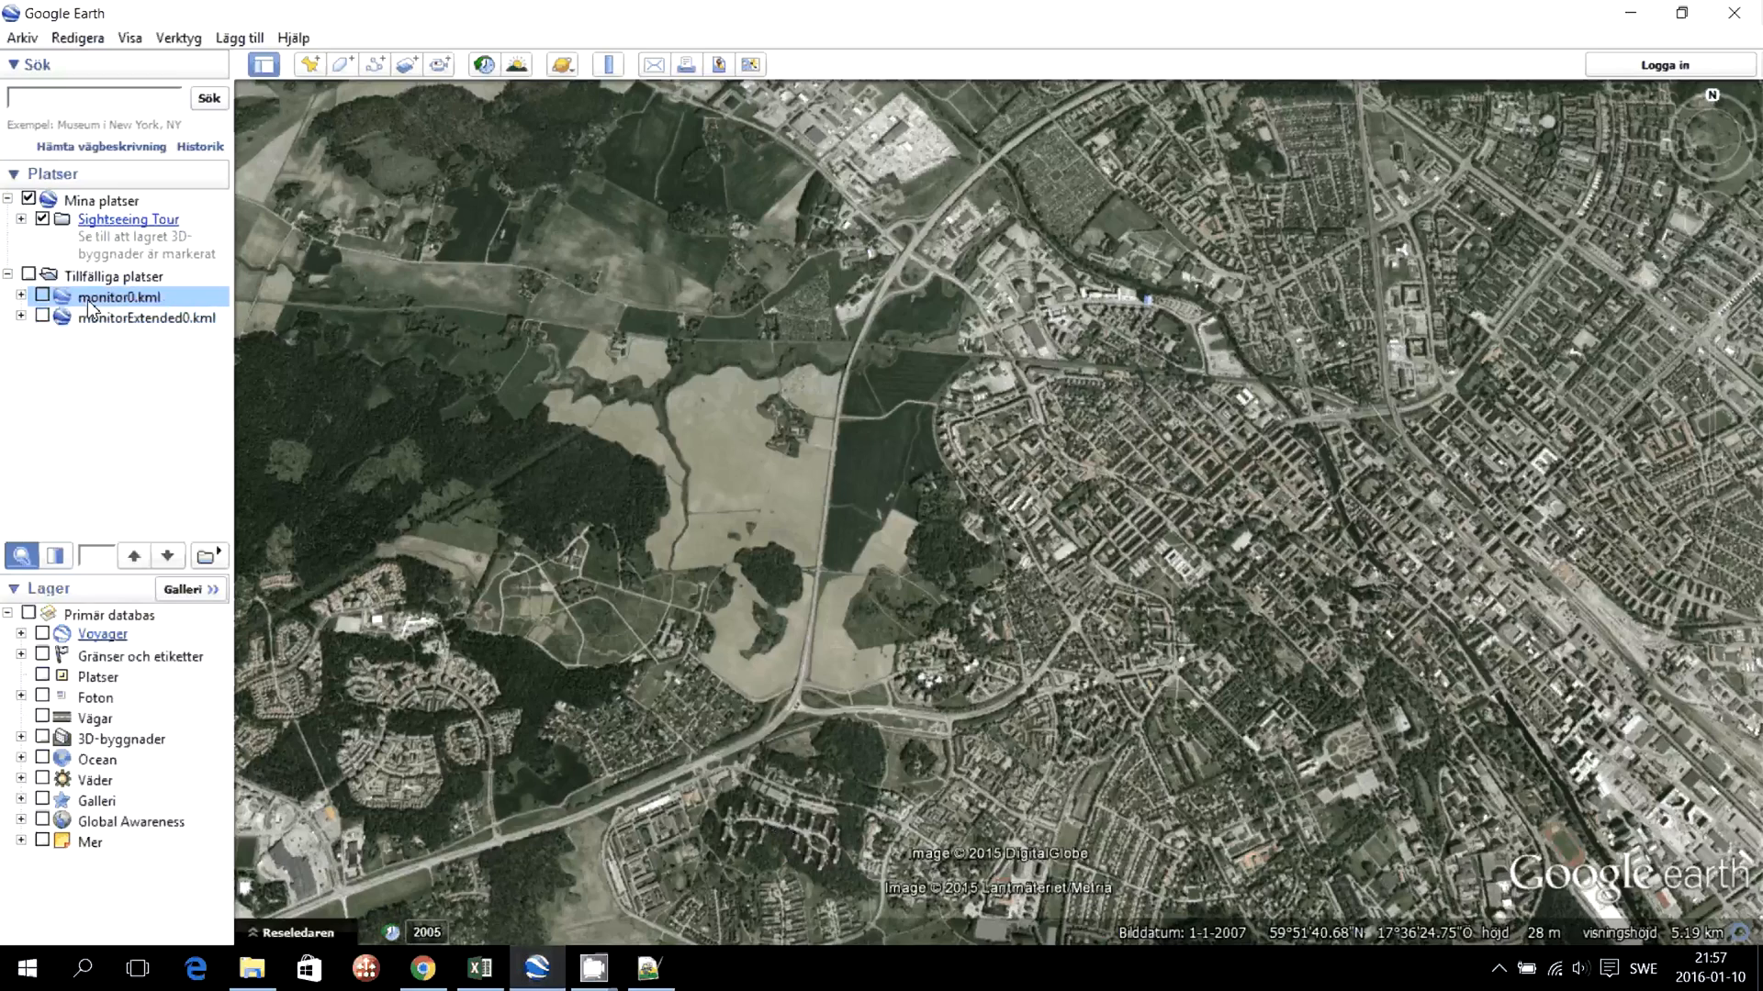
key(Down)
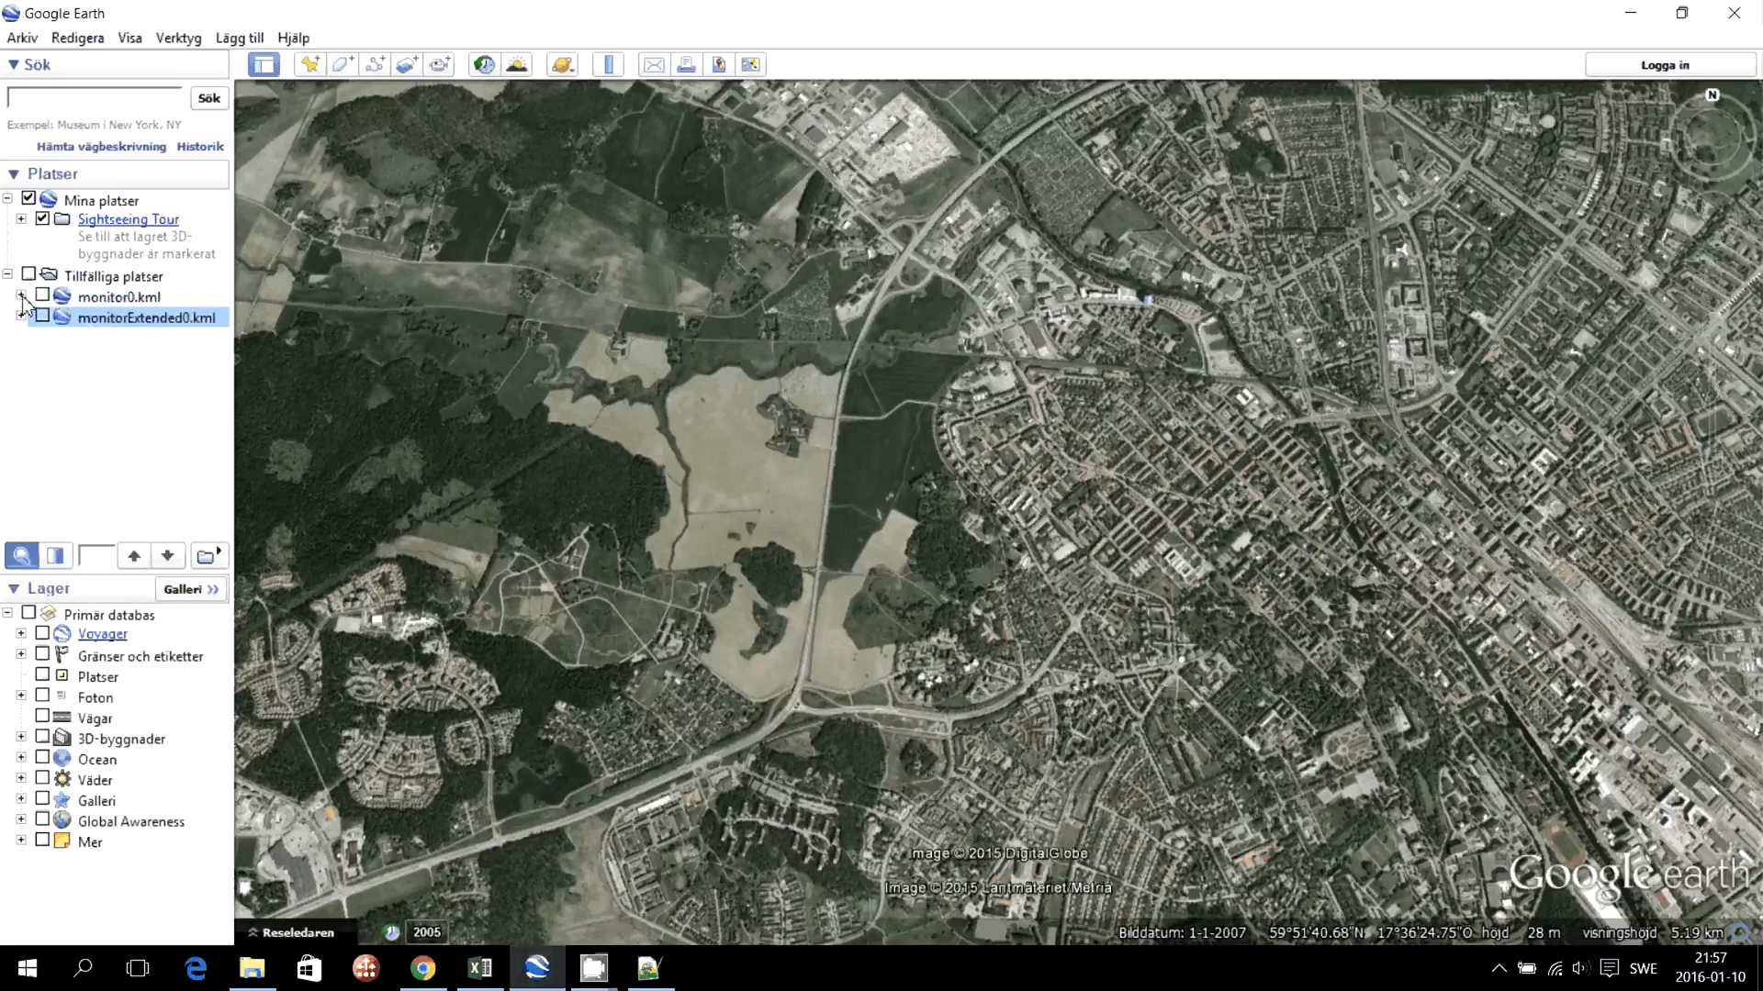
- Expand monitor0.kml, display its Serving cell layer on the map to examine the coloured squares, and hide the layer again
click(20, 295)
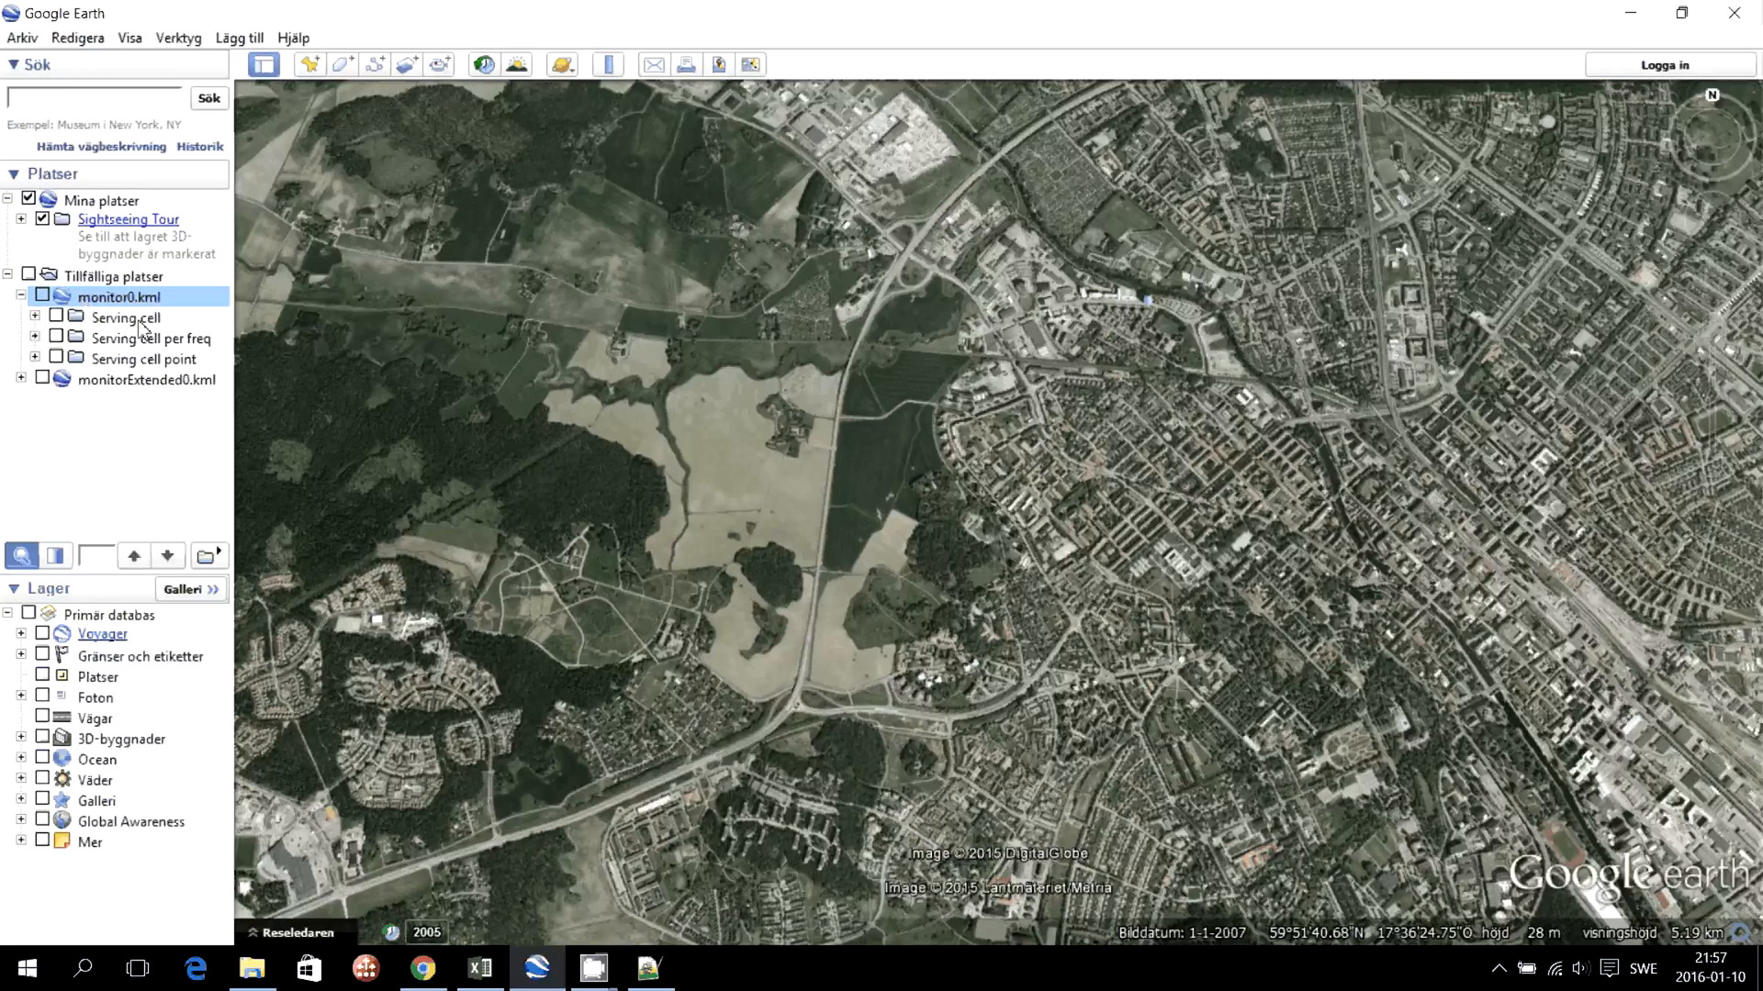
click(56, 317)
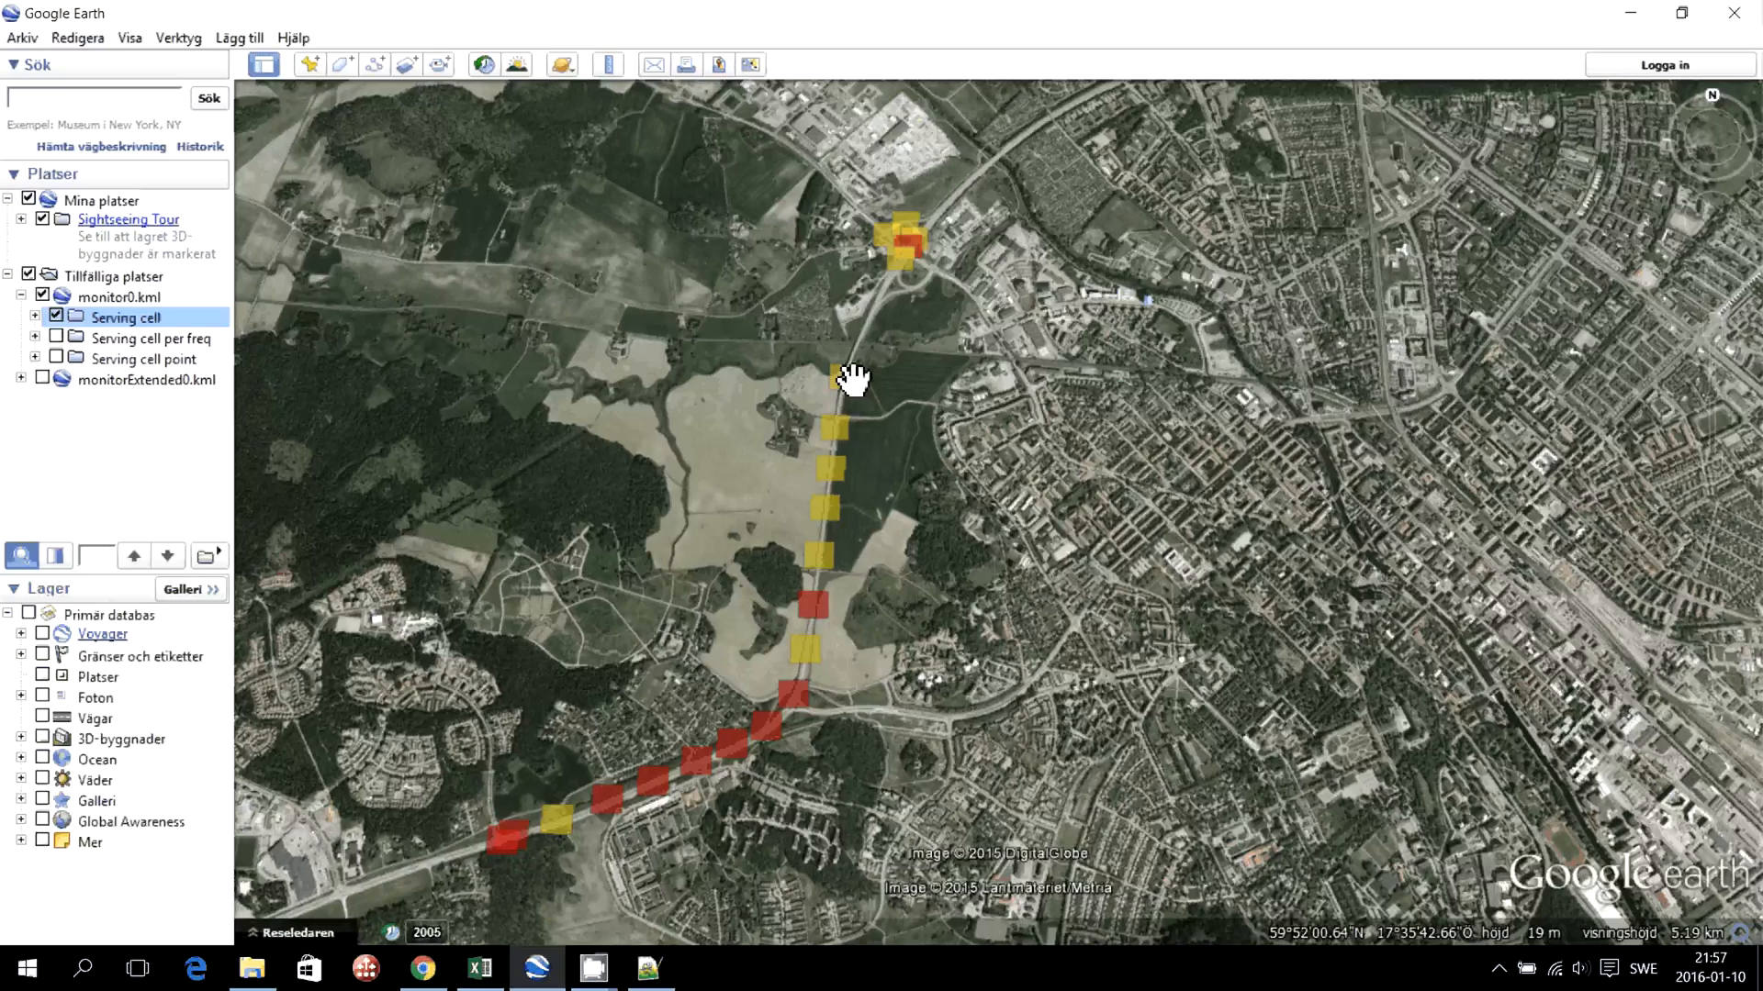
click(55, 317)
- Display the Serving cell per freq layers 3770, 3646 and 3632 in turn, isolate 3632, restore the others, and hide the whole group
click(35, 338)
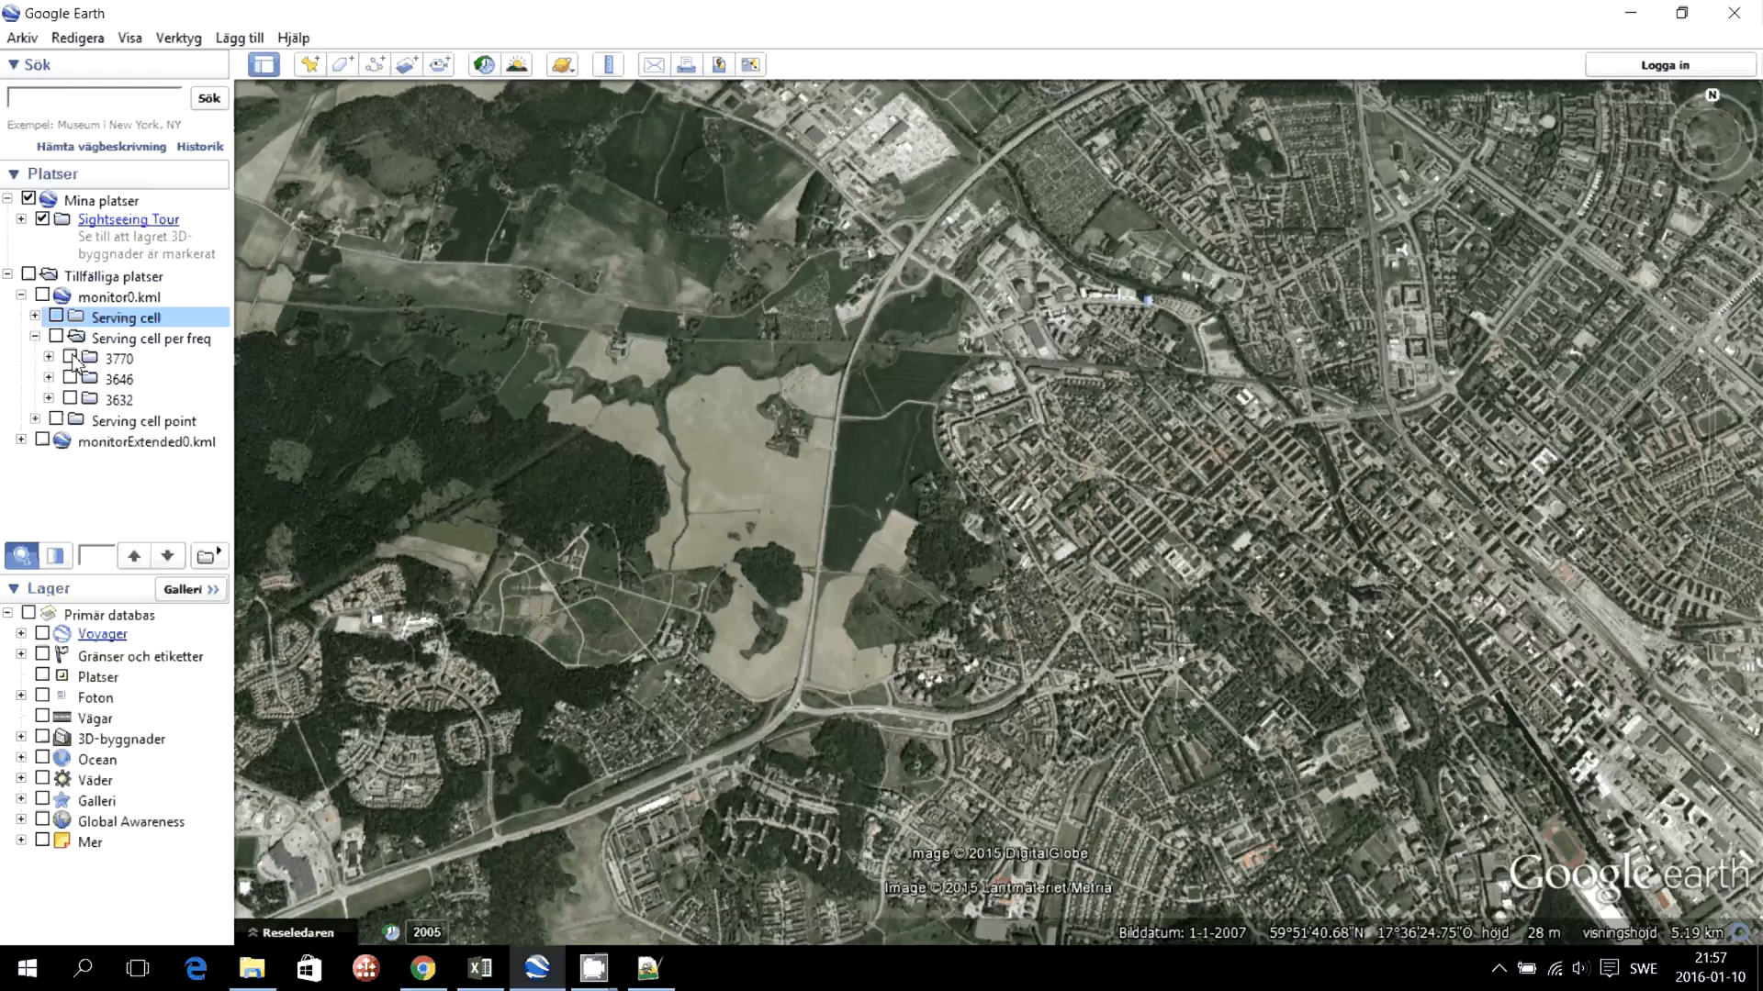
click(70, 357)
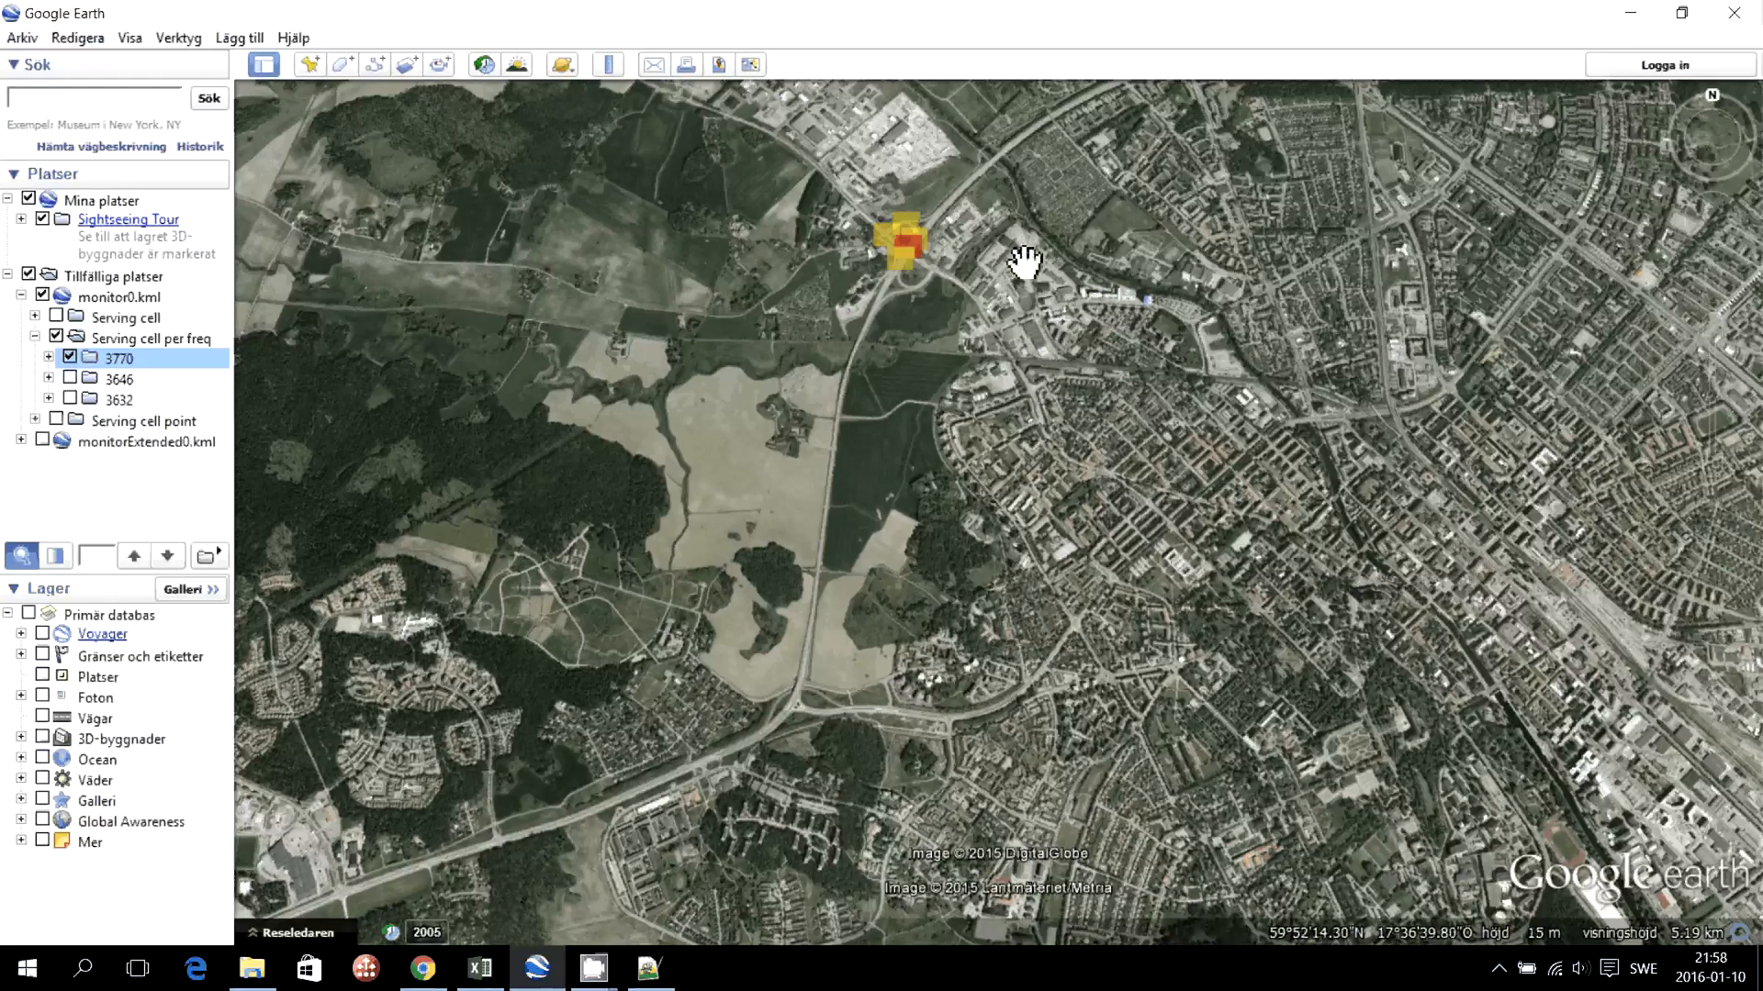
click(70, 378)
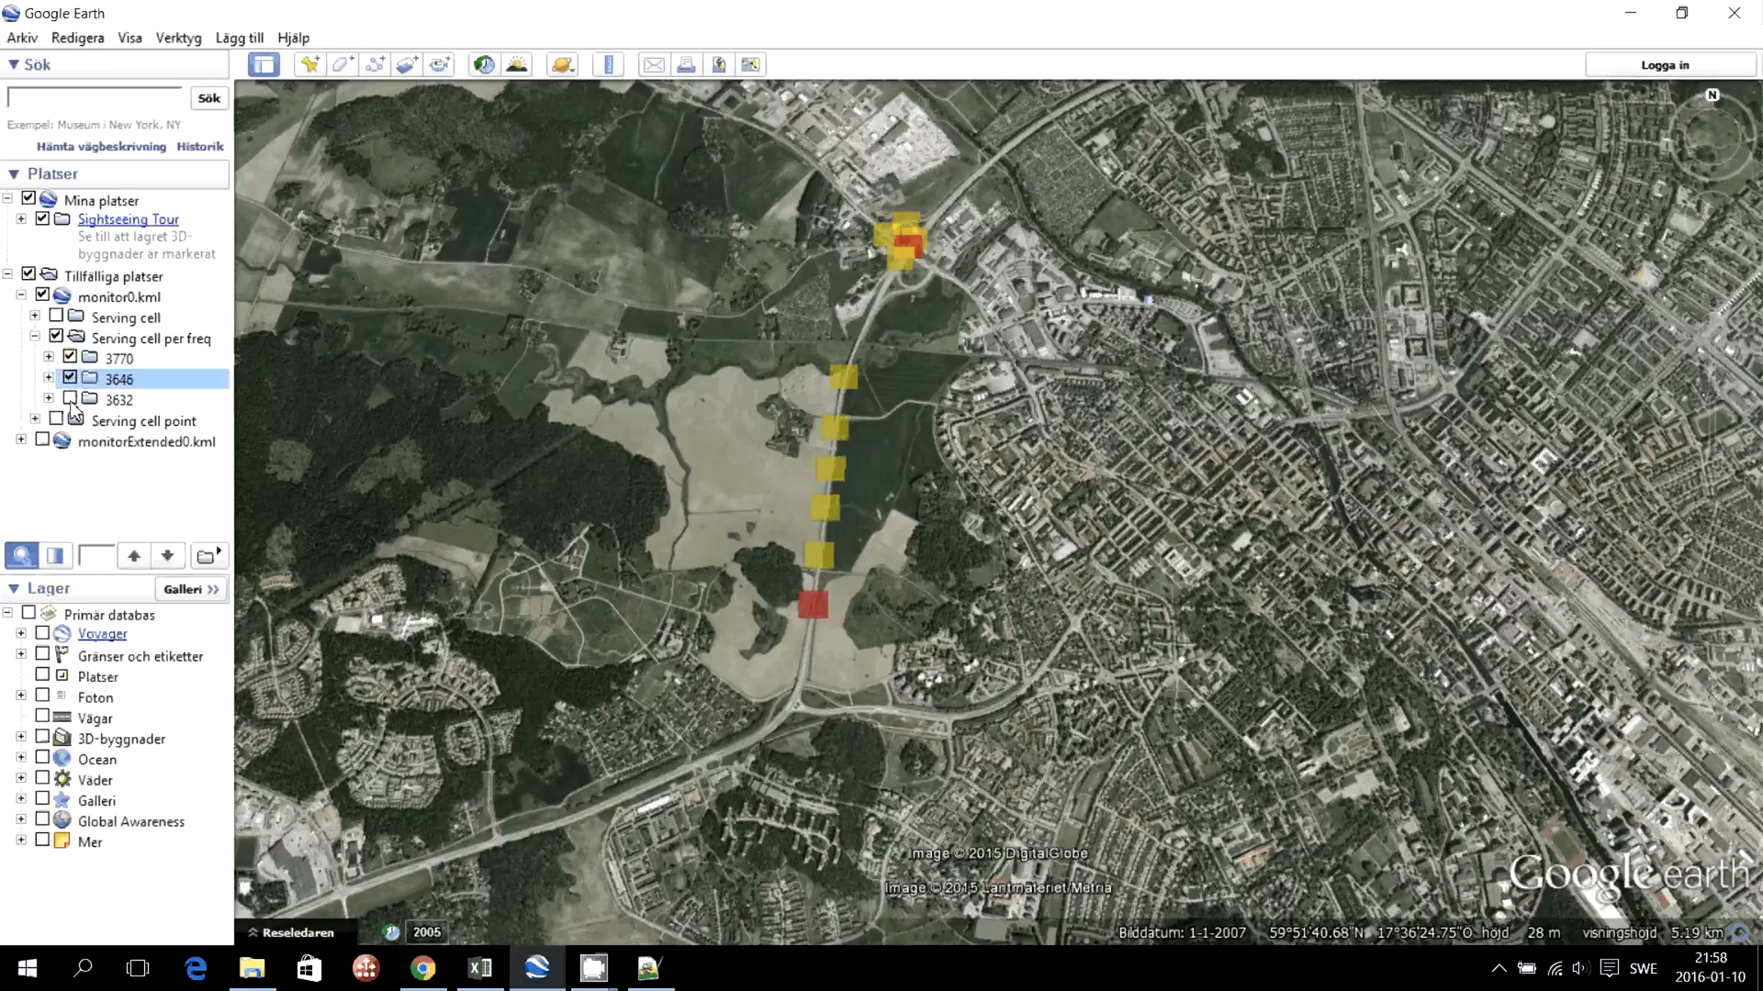
click(70, 400)
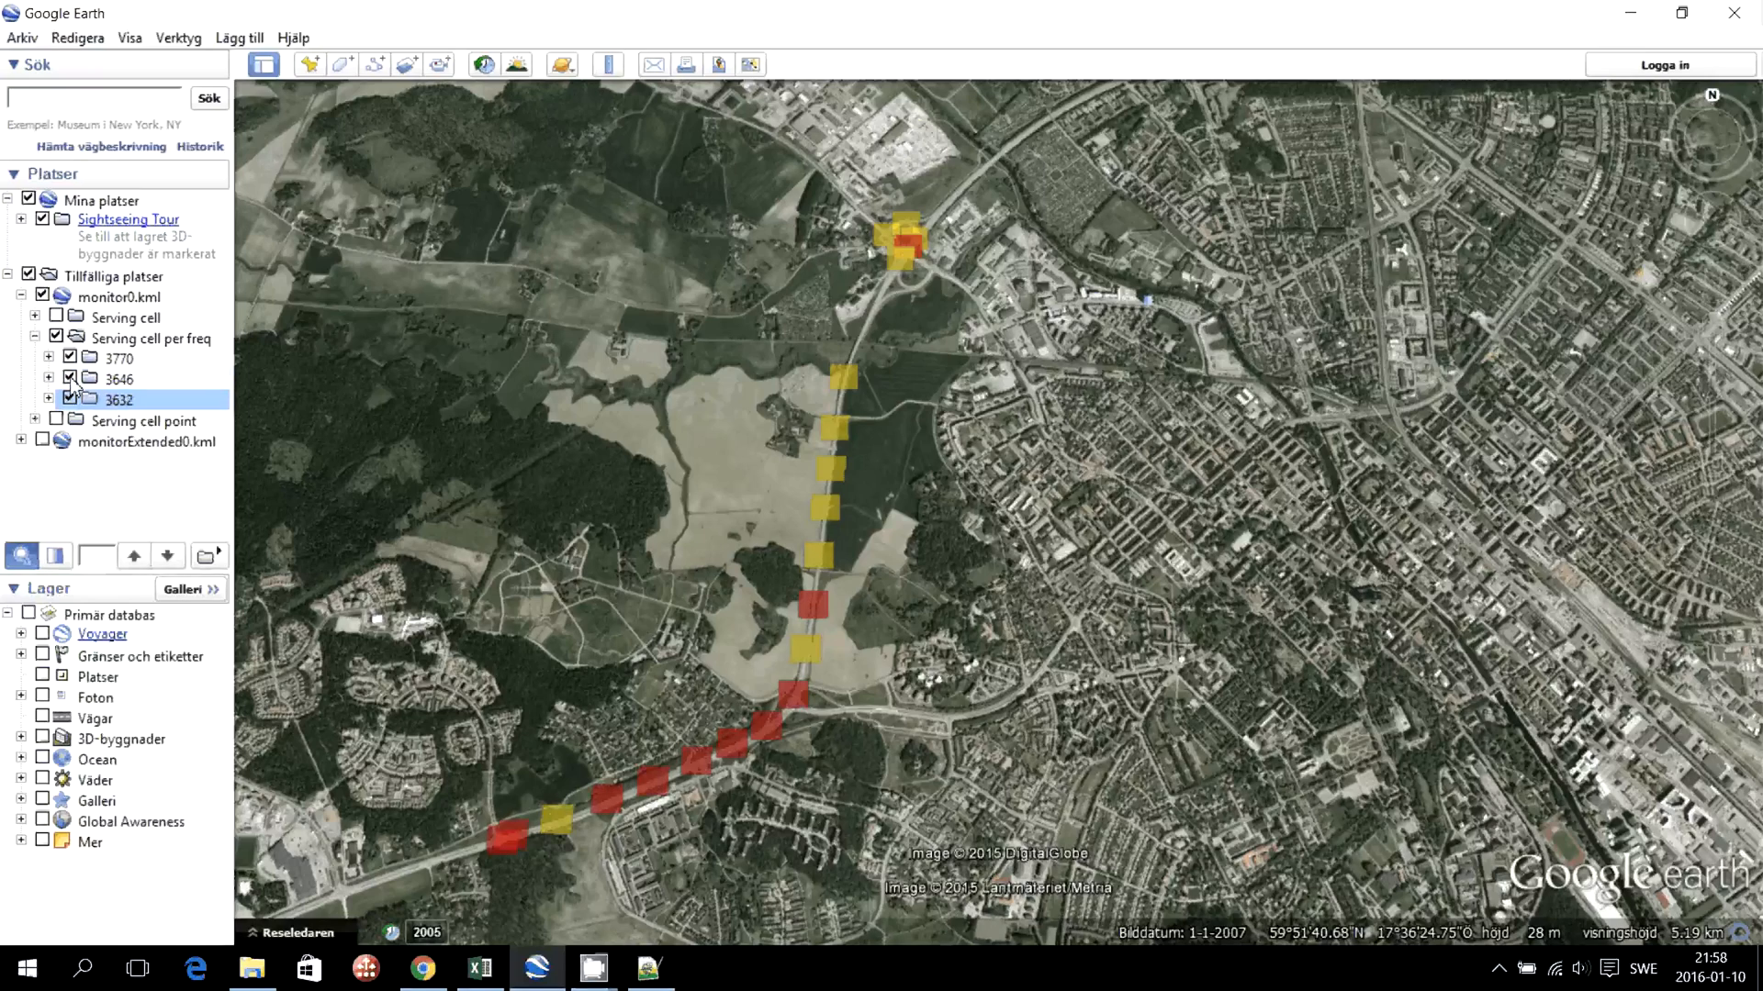
click(71, 378)
click(70, 357)
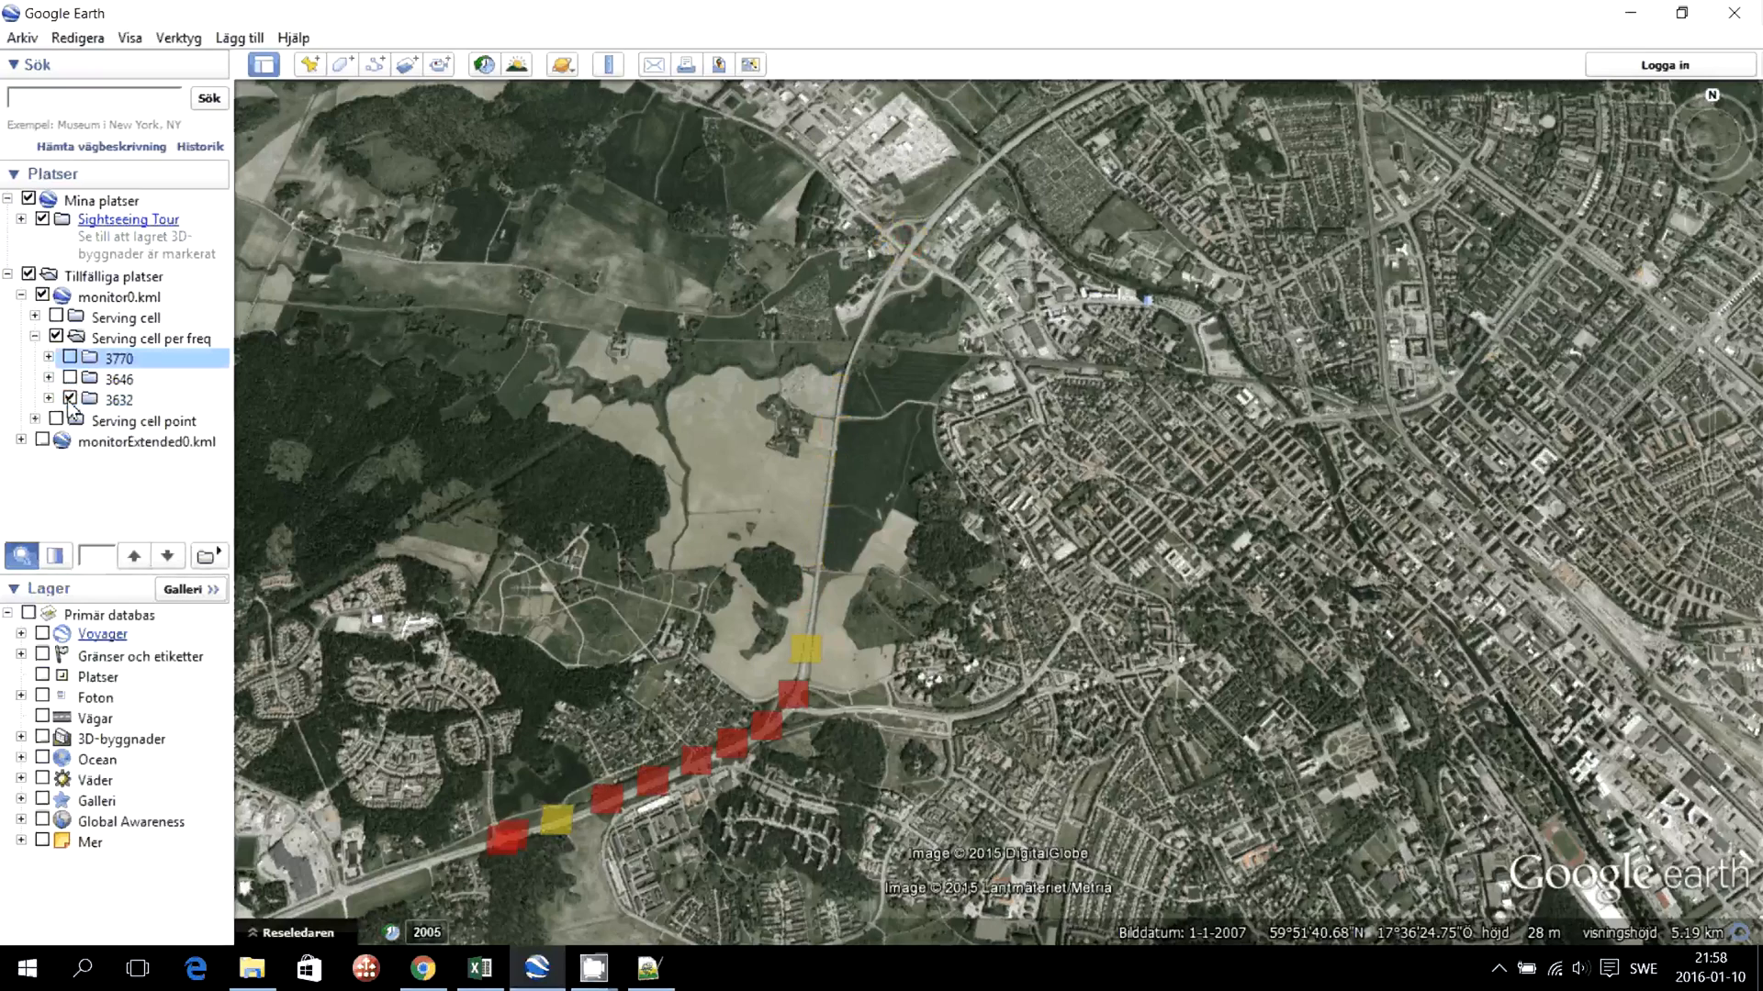
click(69, 357)
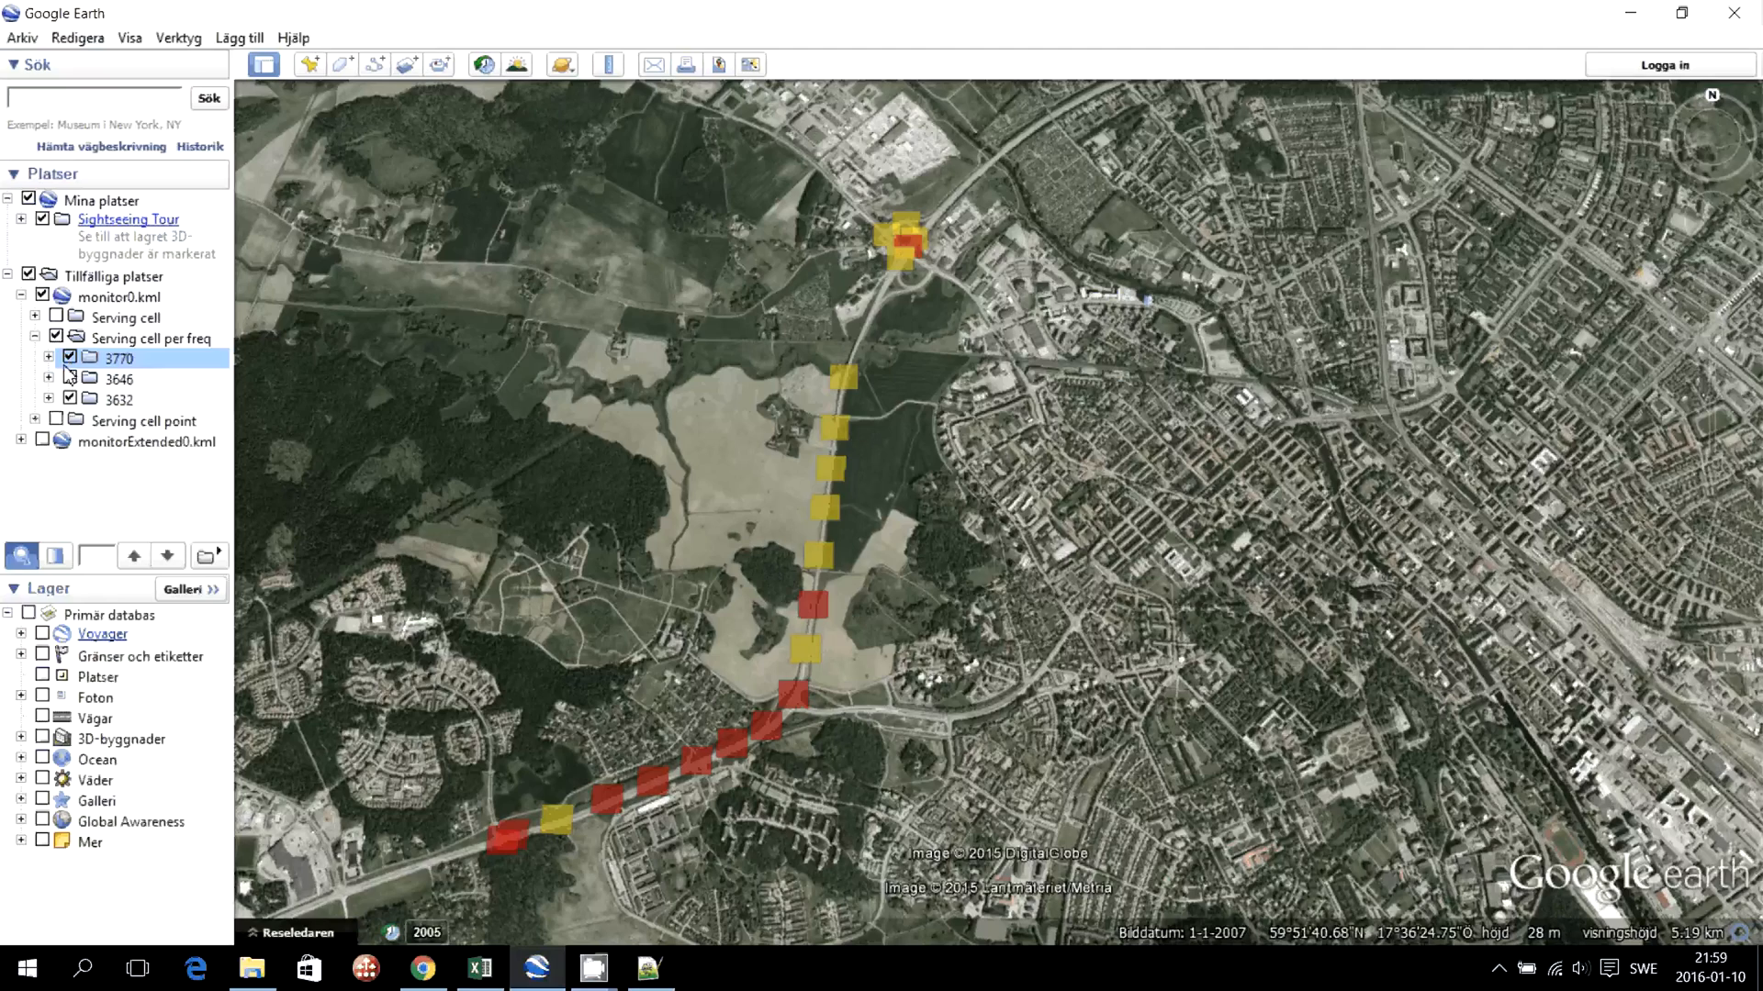
click(56, 336)
- Display the Serving cell point placemarks, inspect the details of a -95 point along the road, and hide the placemarks
click(35, 420)
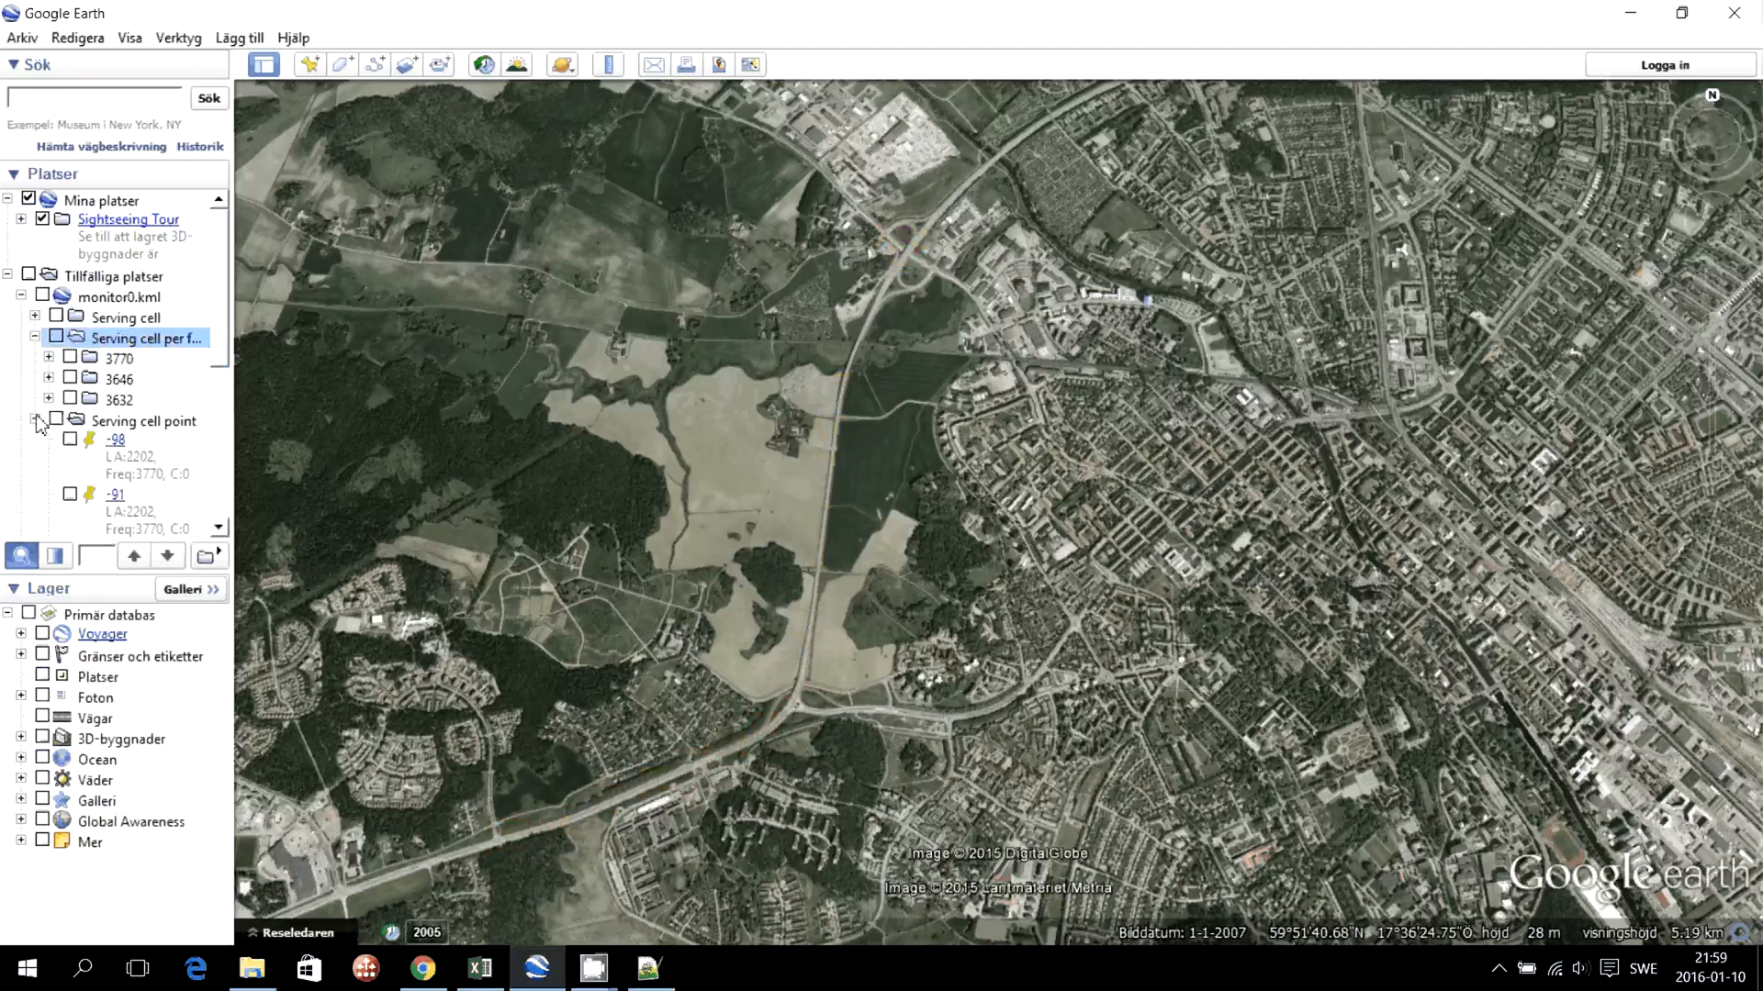
click(35, 420)
click(56, 418)
scroll(862, 488, up, 3)
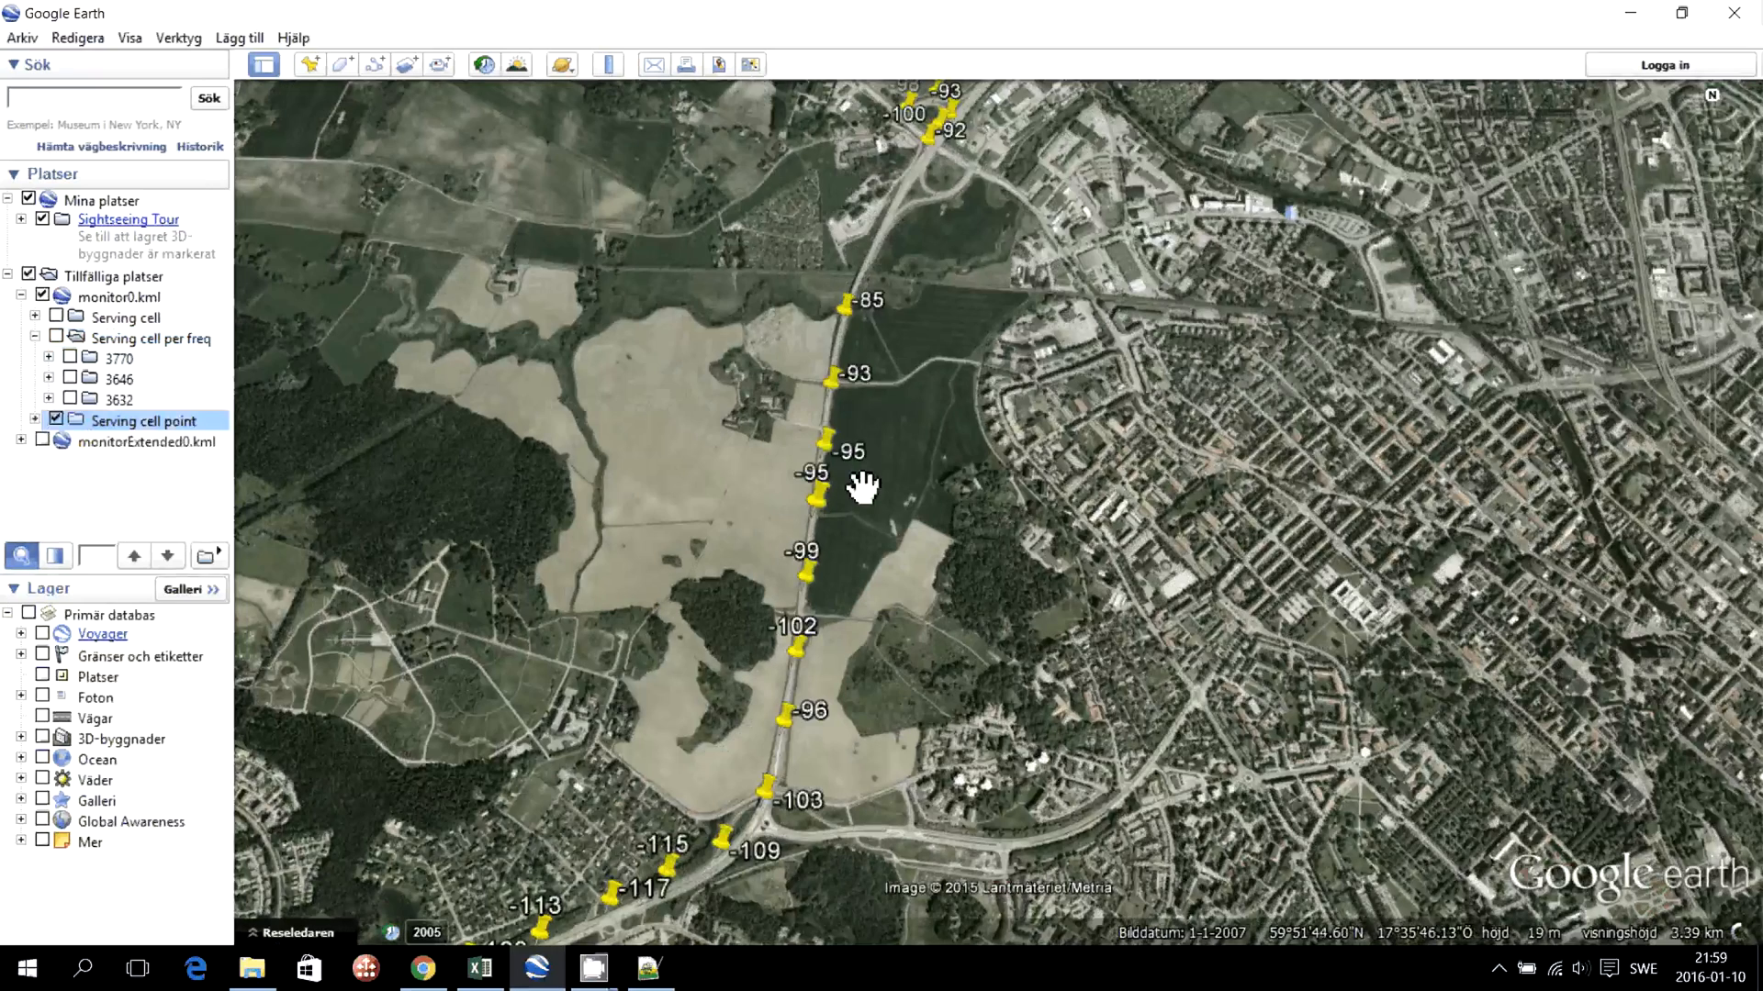
scroll(863, 488, up, 3)
click(791, 437)
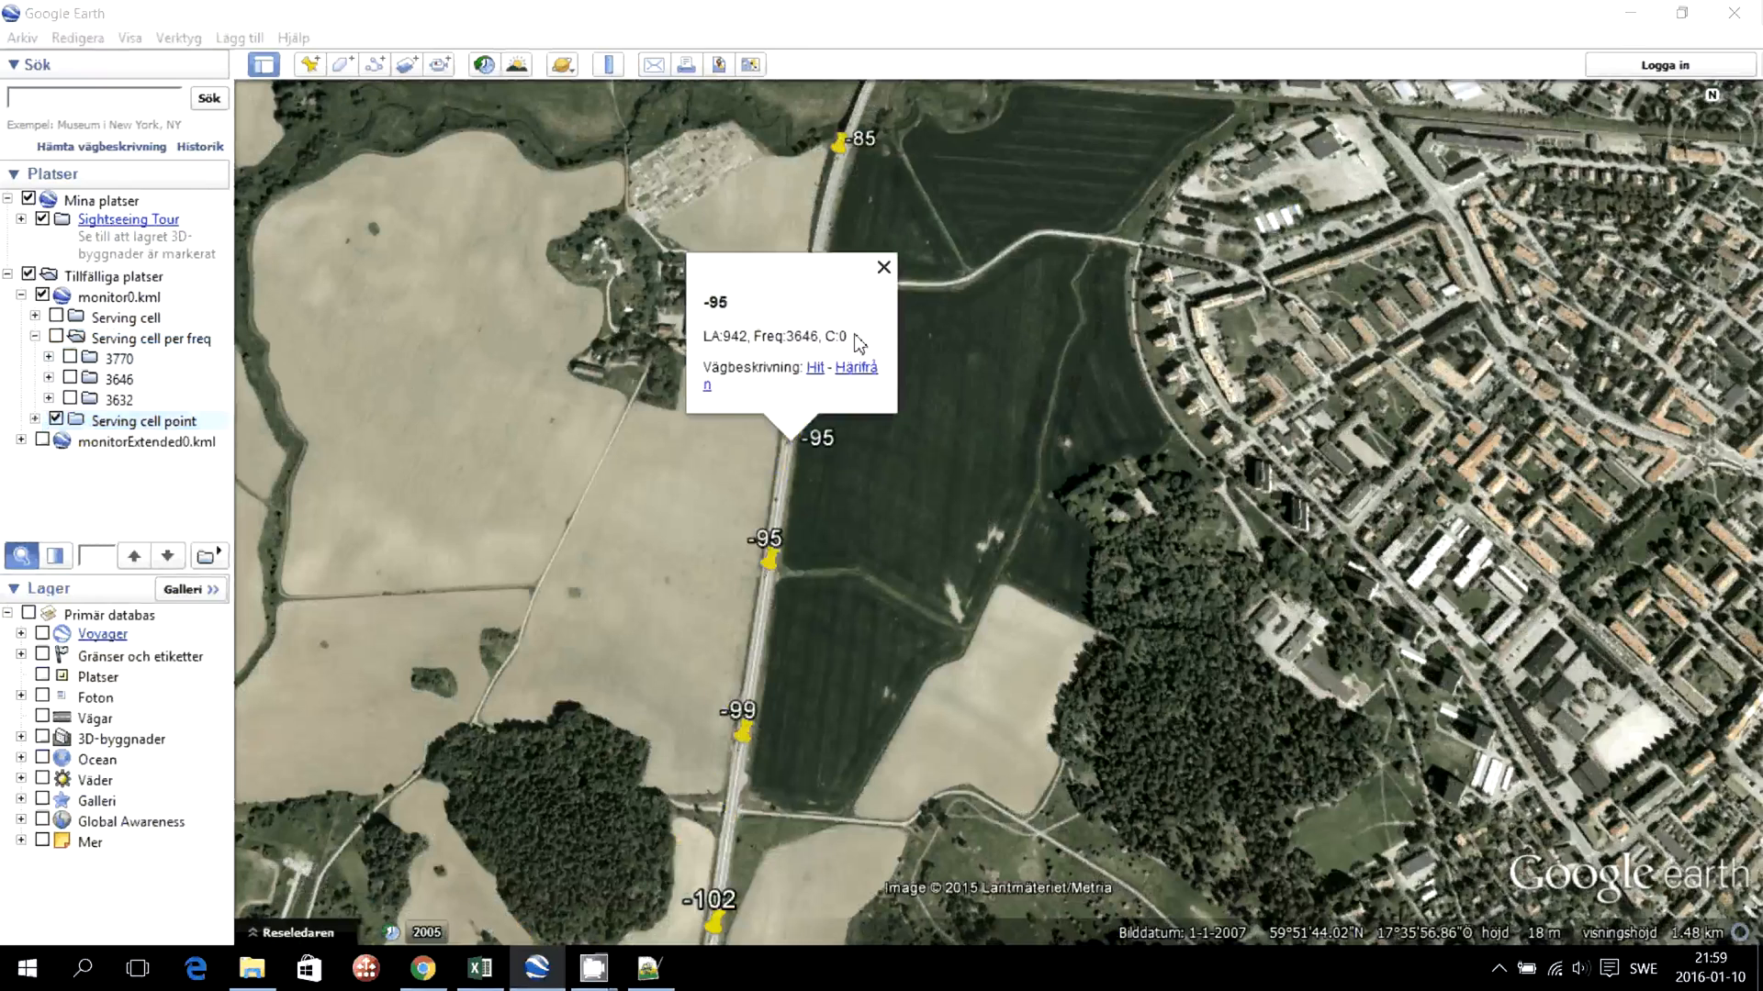
scroll(900, 436, down, 1)
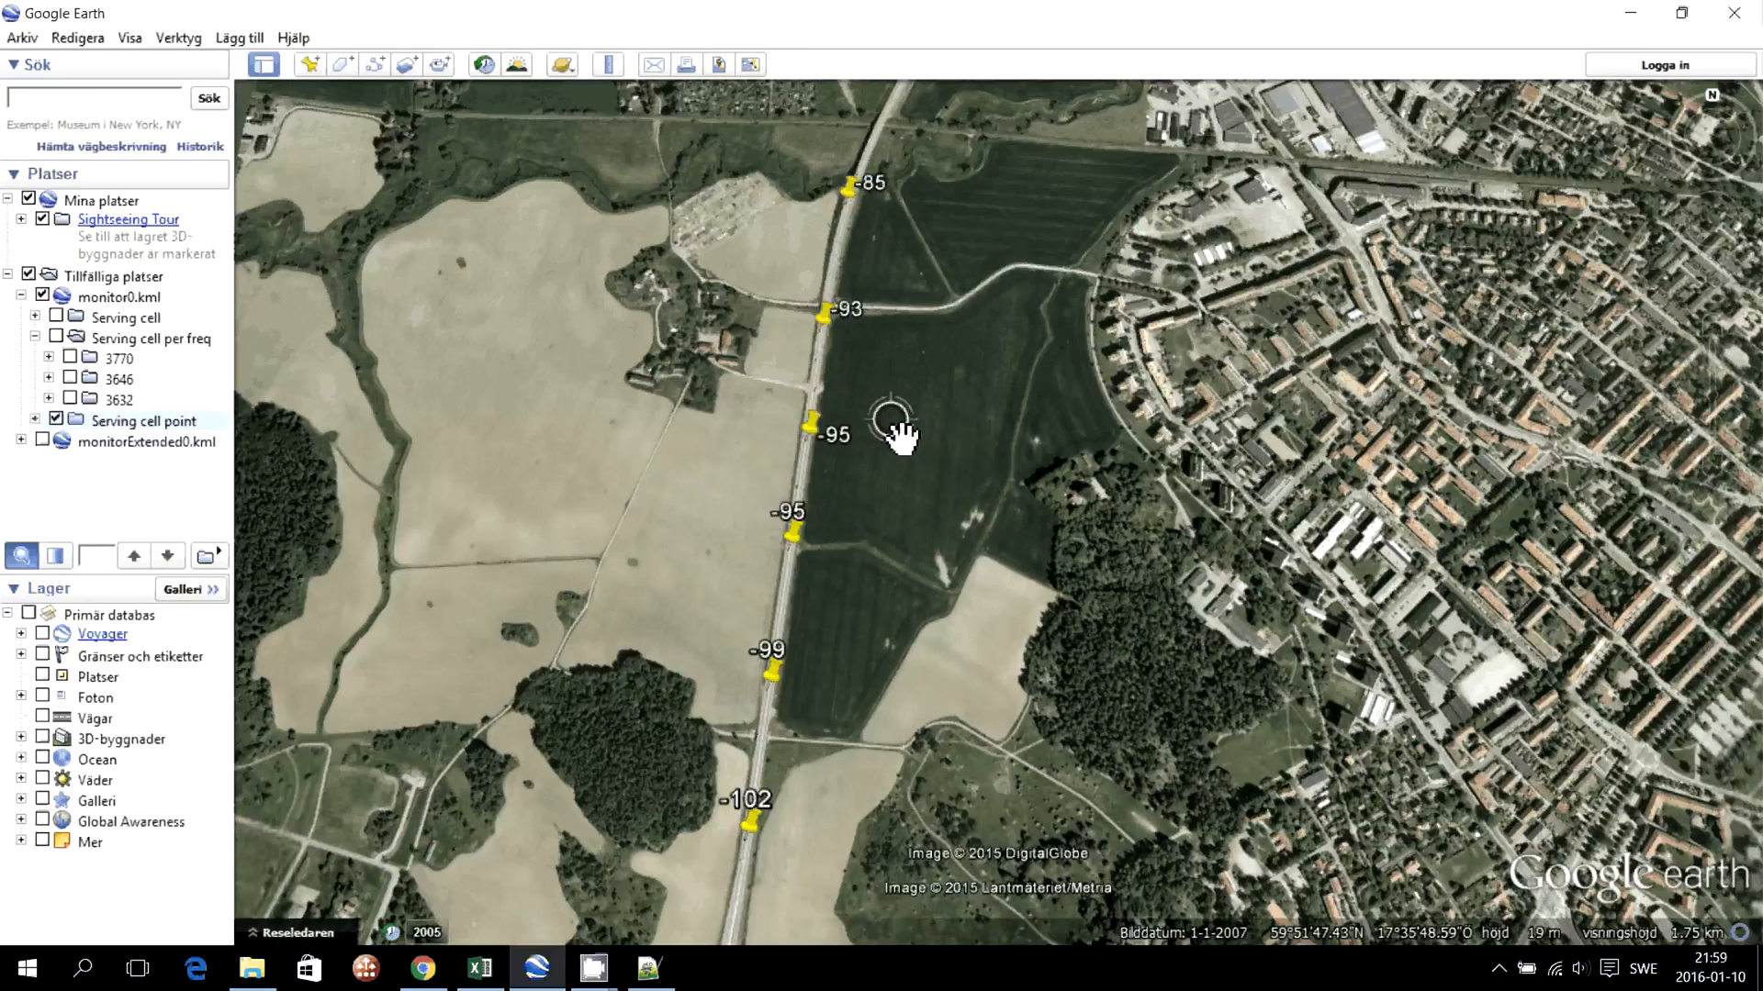
scroll(899, 436, down, 3)
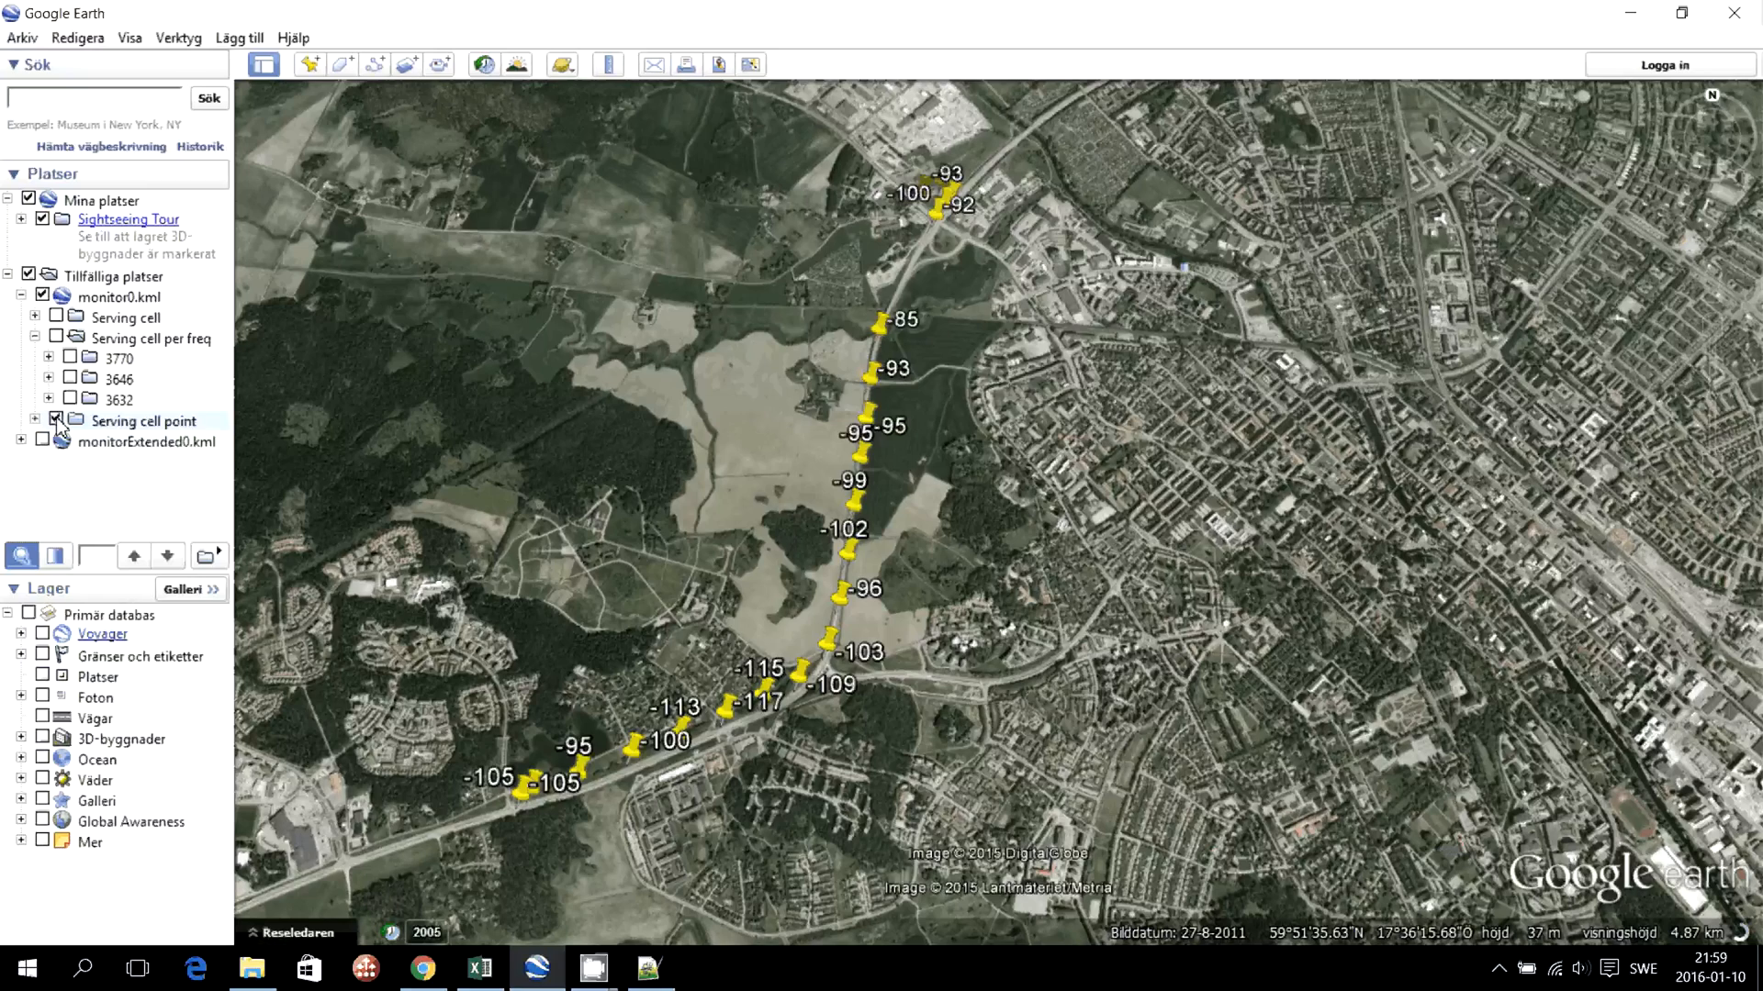
click(56, 419)
- Collapse monitor0.kml, list all frequency layers of monitorExtended0.kml in an enlarged places list, and show layer 3770 on the map
click(21, 296)
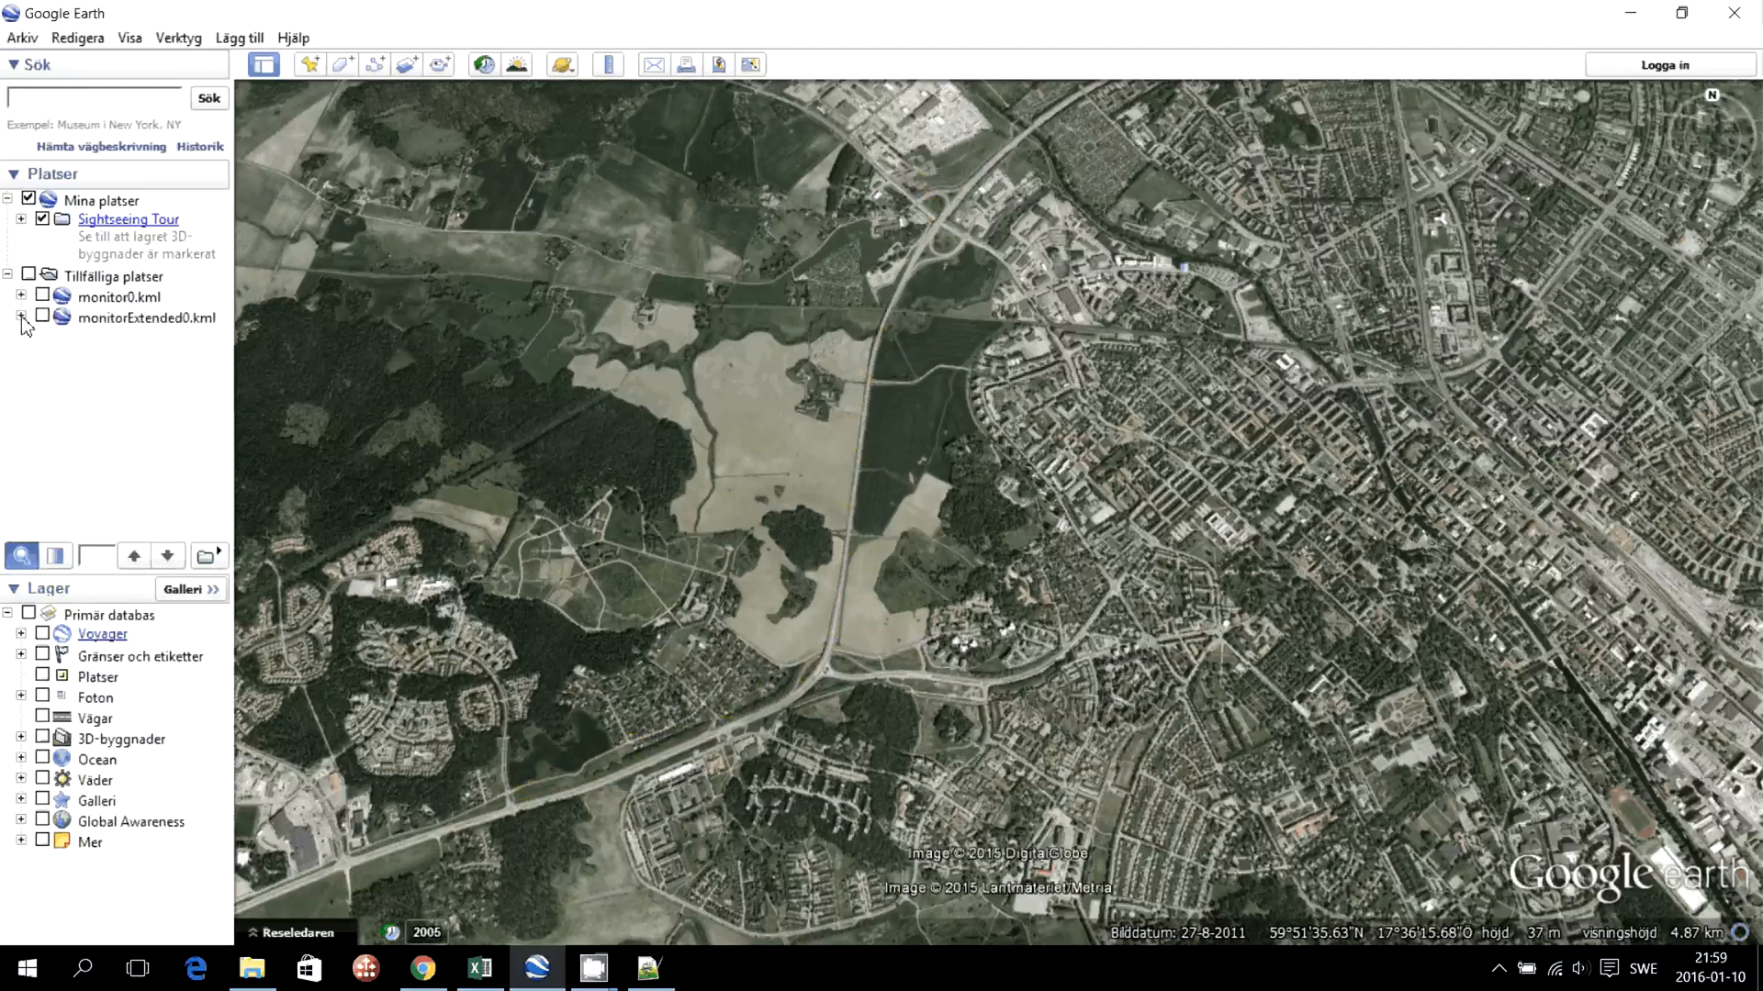
click(21, 318)
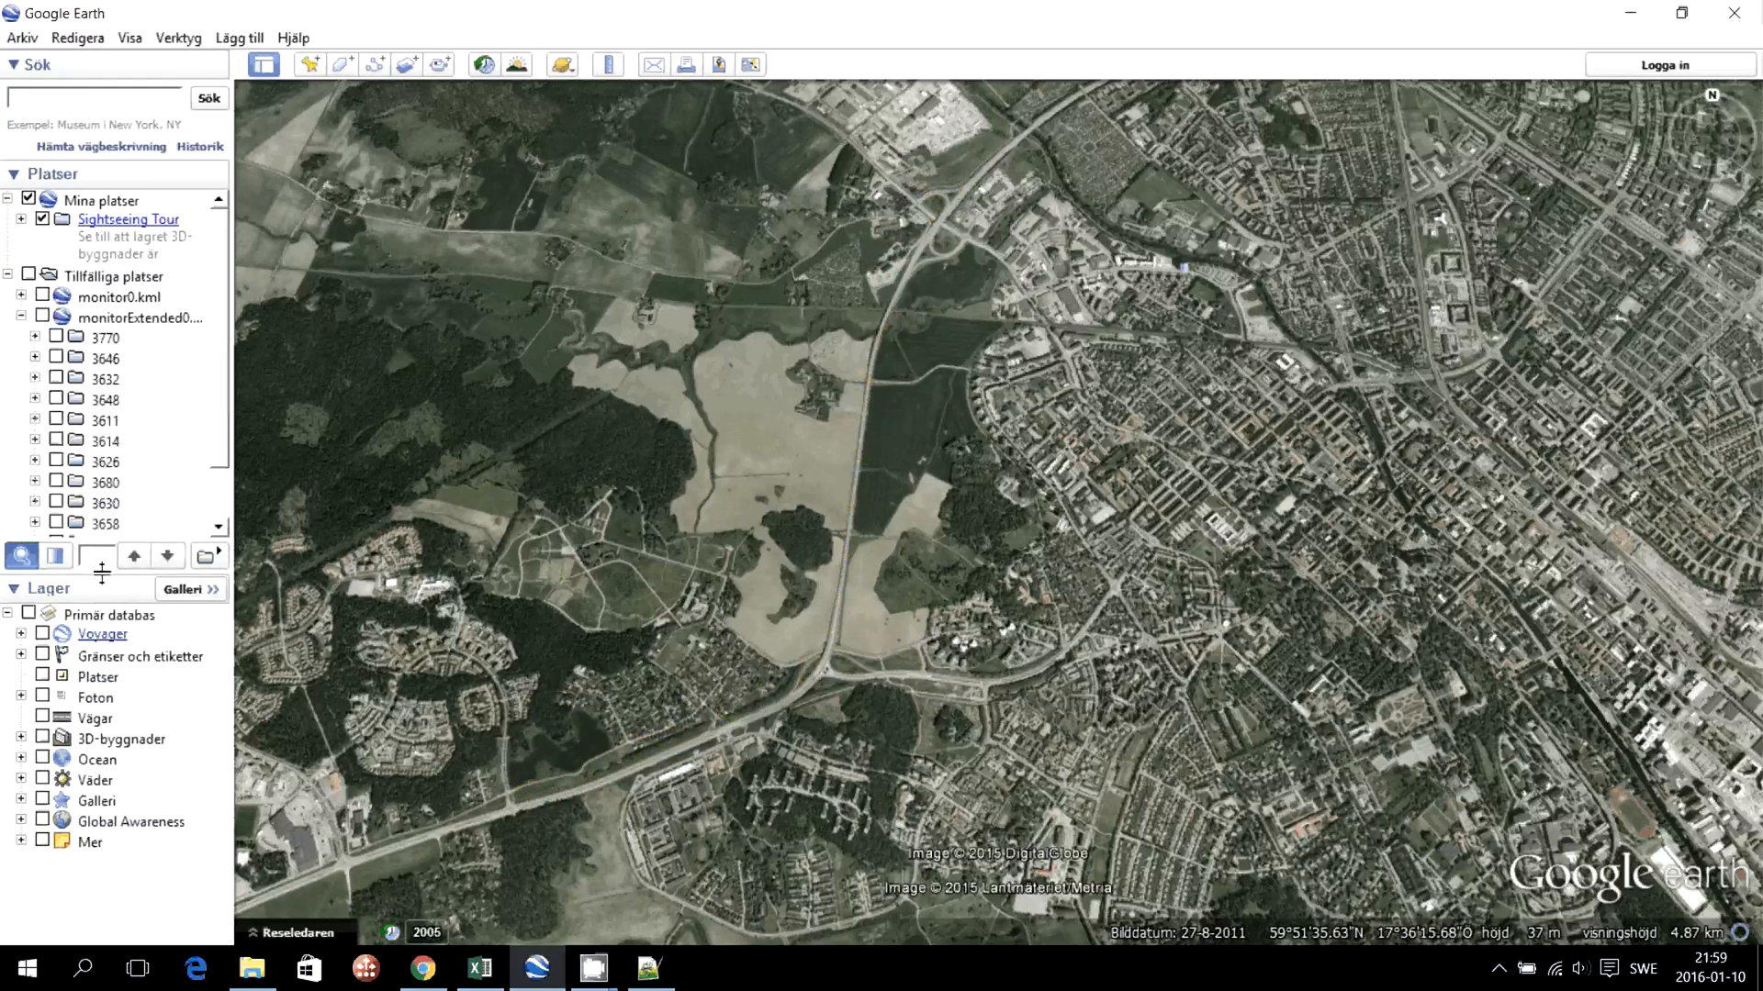
drag(101, 572, 101, 702)
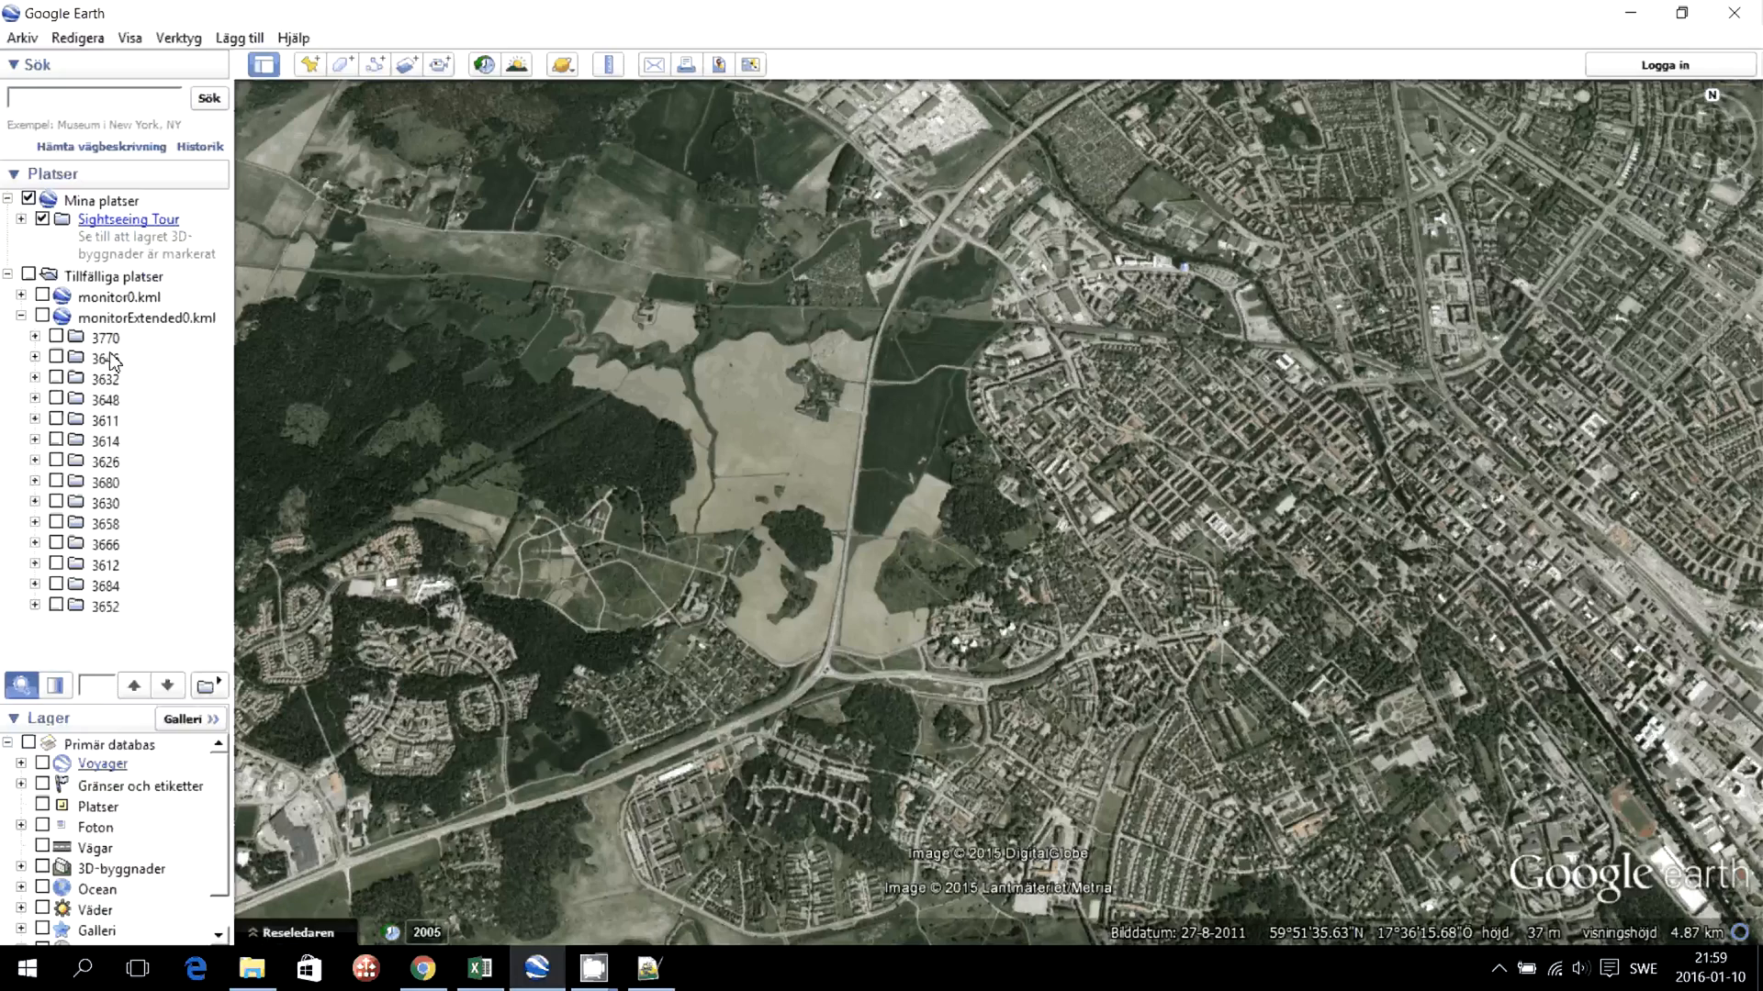
click(56, 336)
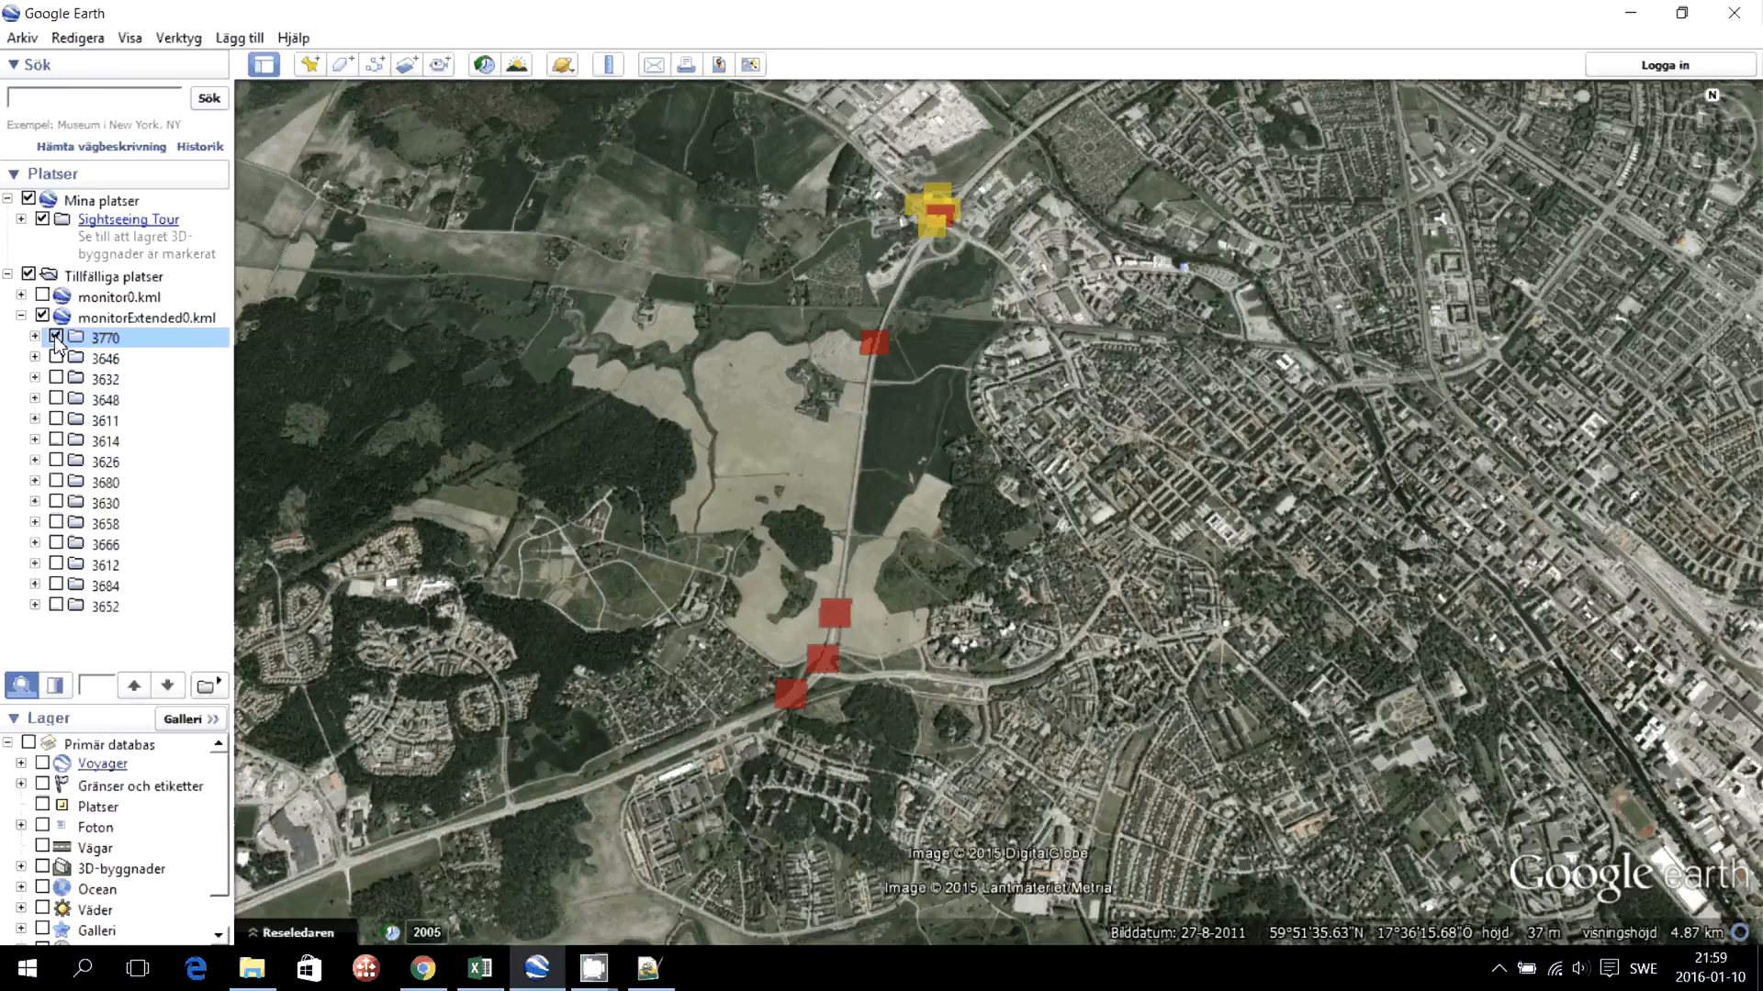
- Overlay monitor0.kml's per-frequency serving cell layer 3770 on the extended 3770 layer to compare them, and hide the overlay again
click(21, 296)
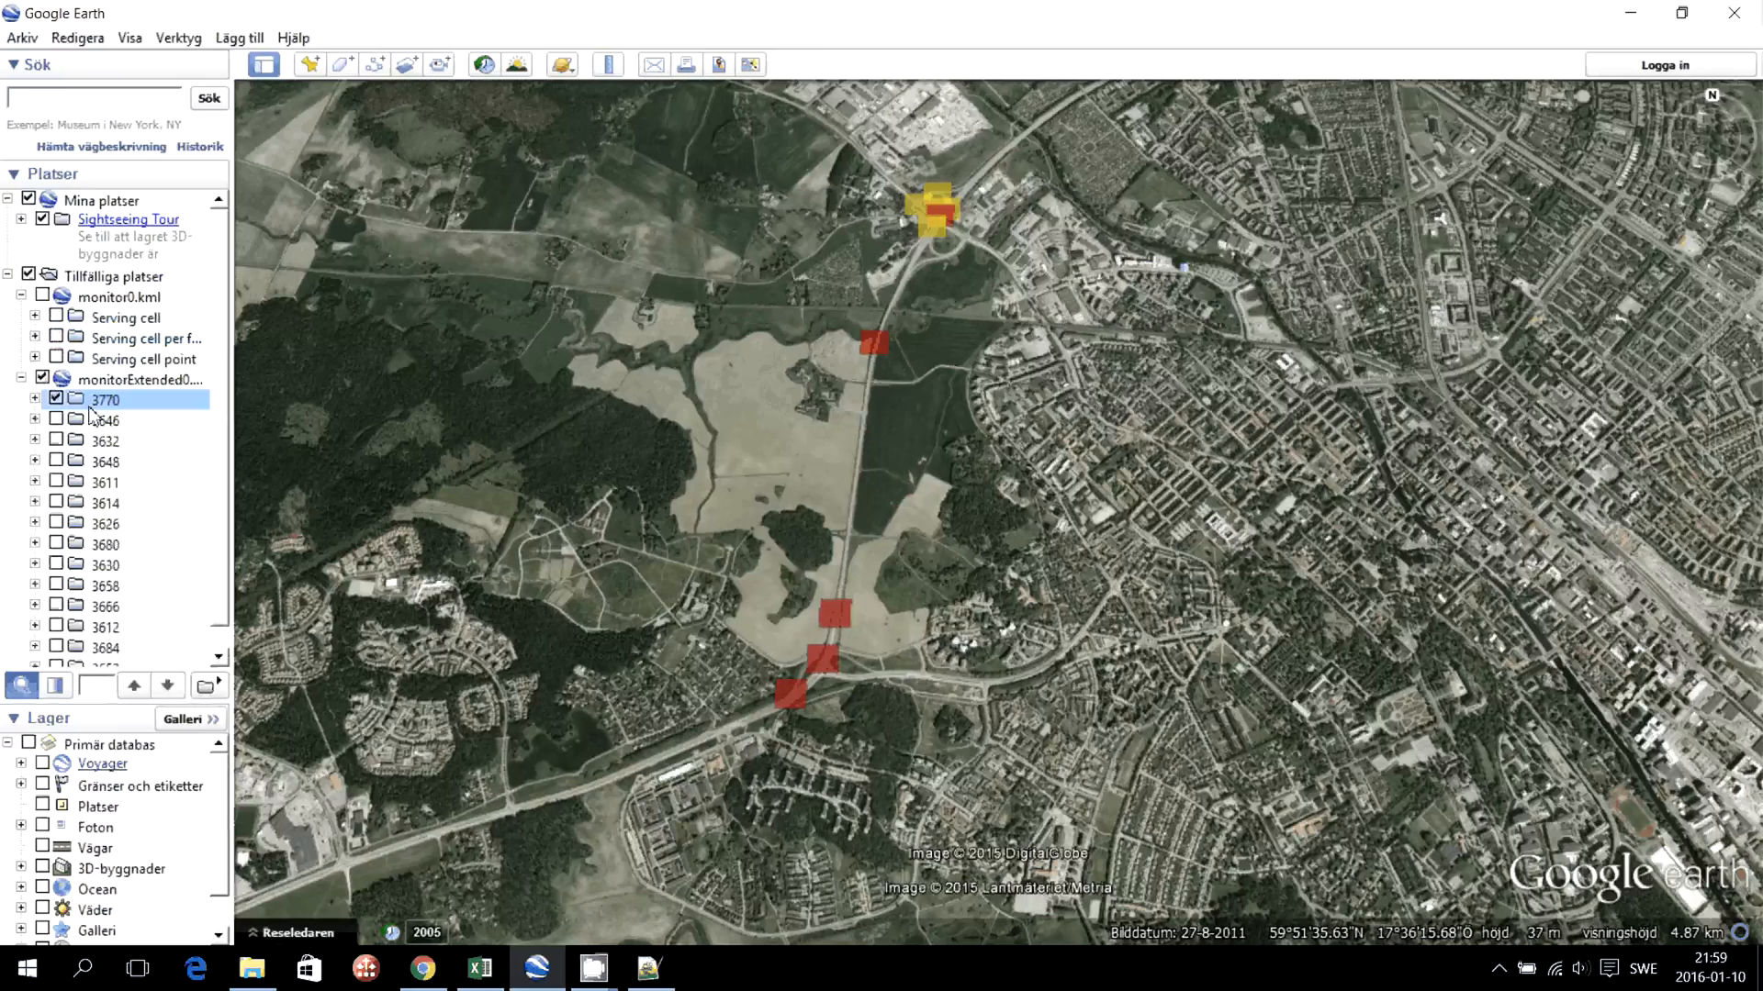
click(35, 337)
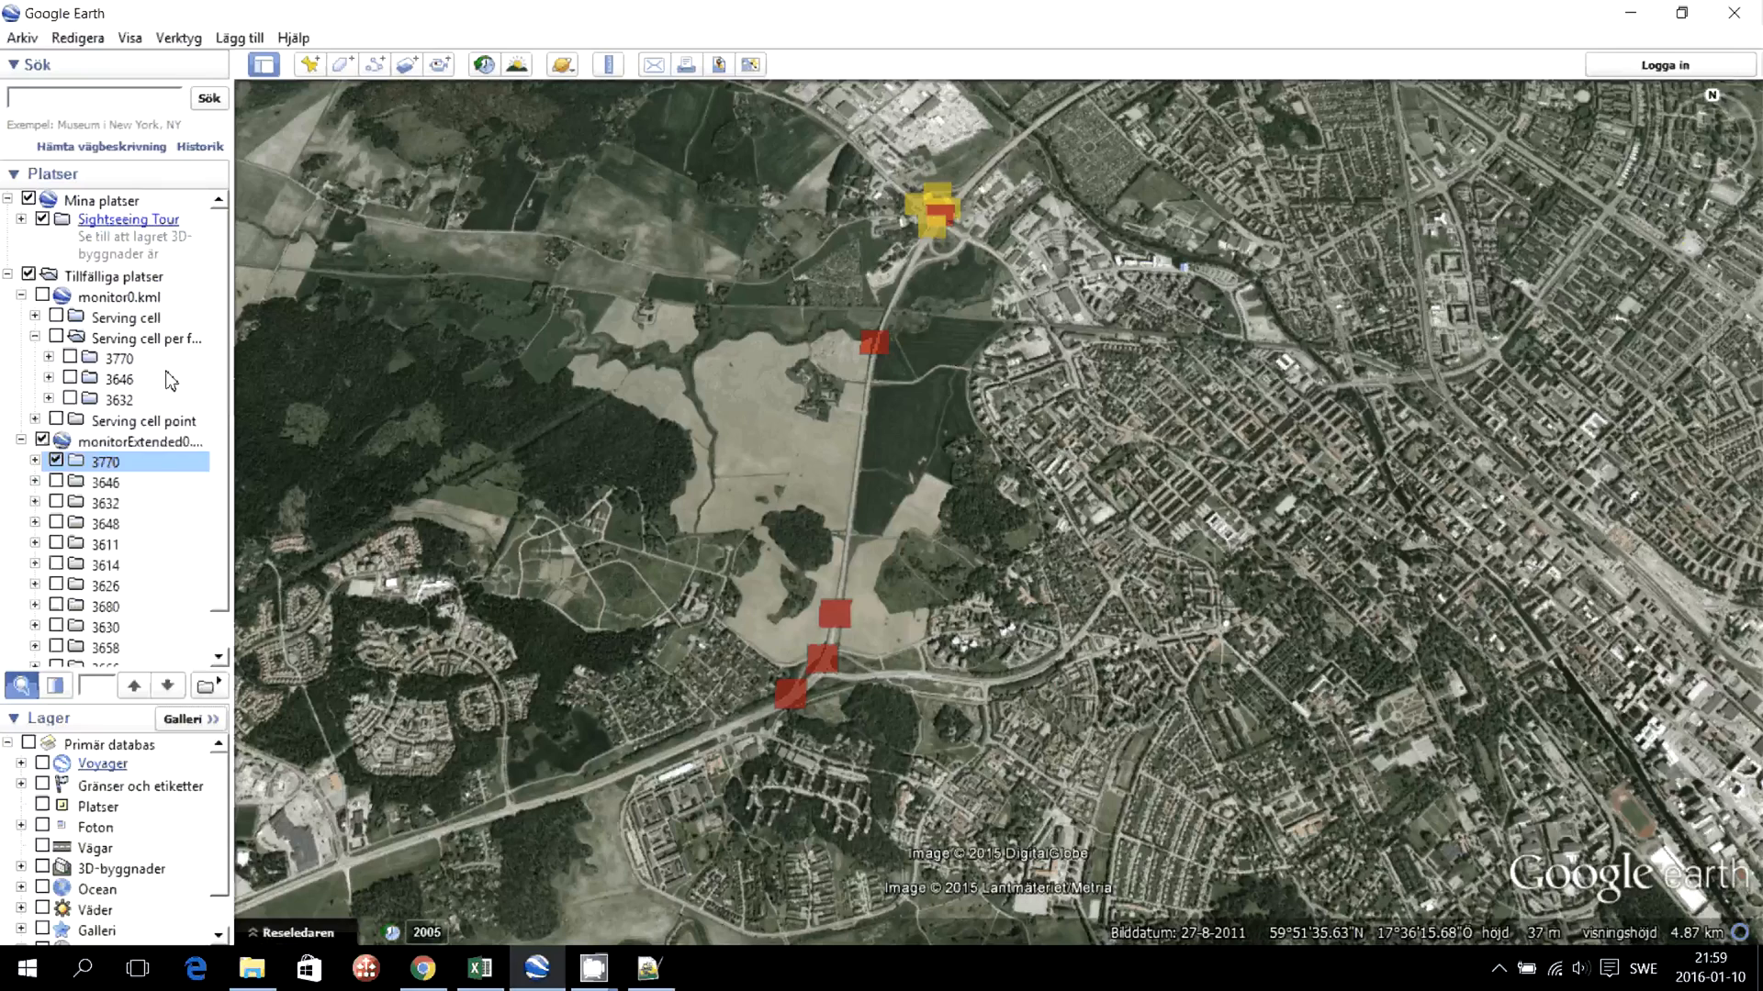
click(69, 358)
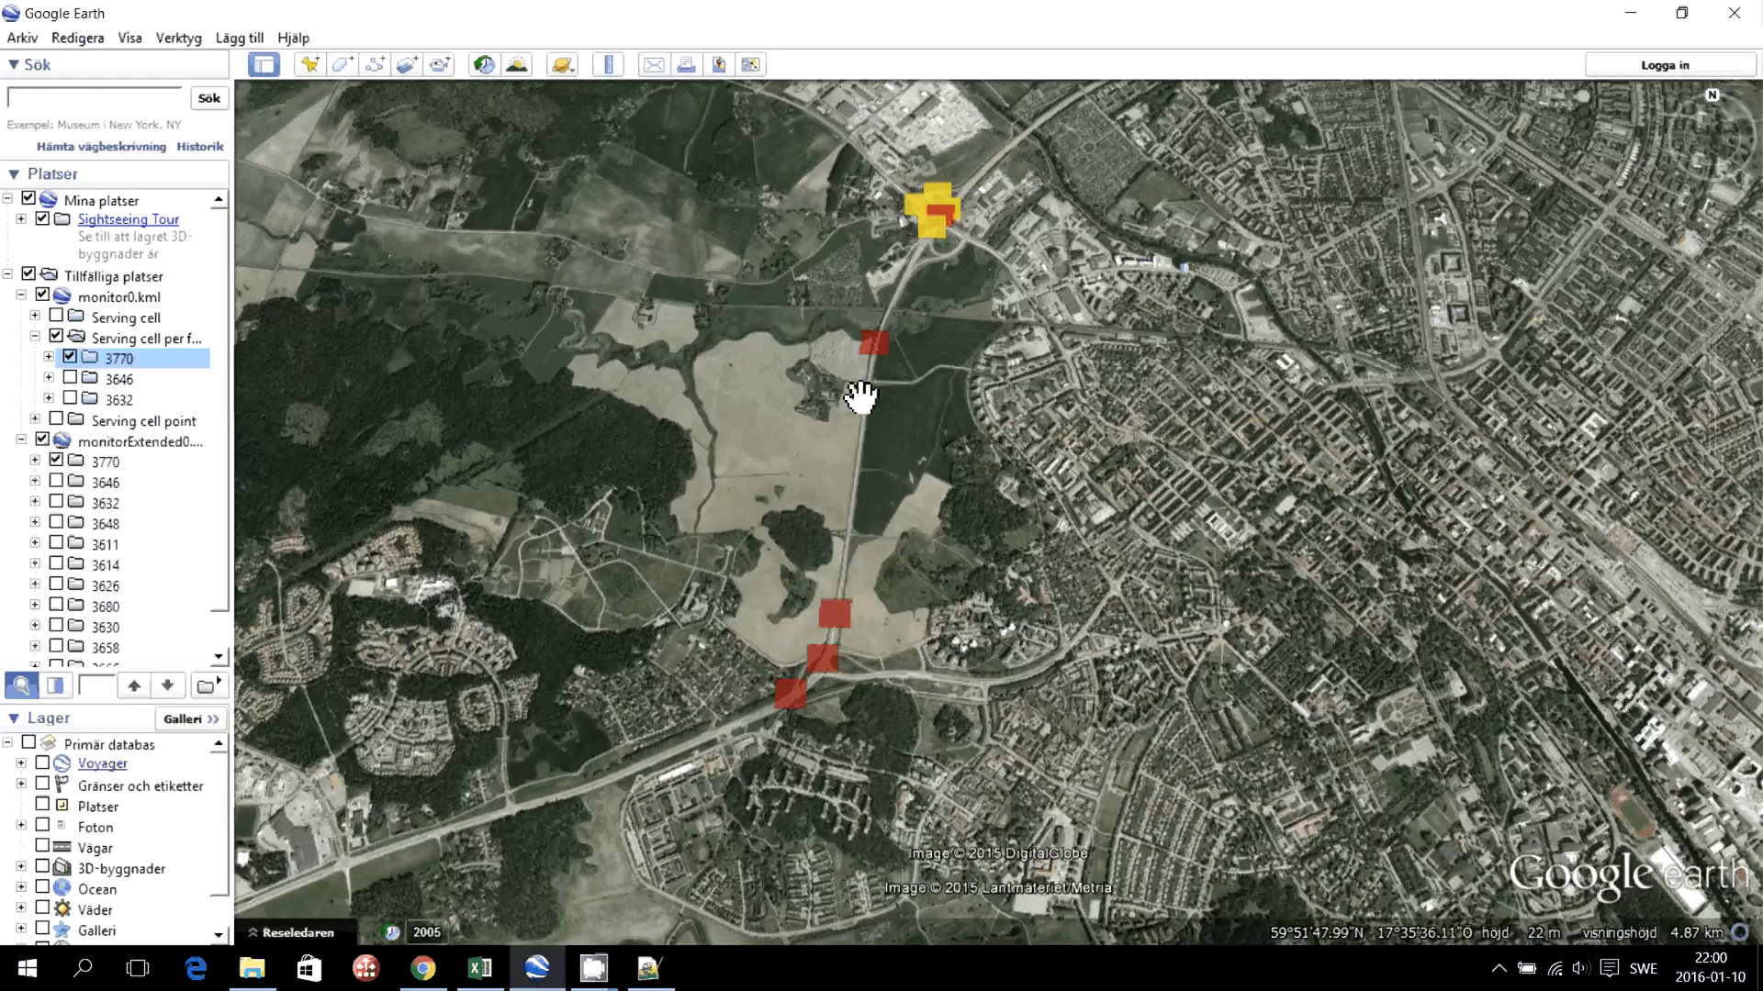
click(66, 355)
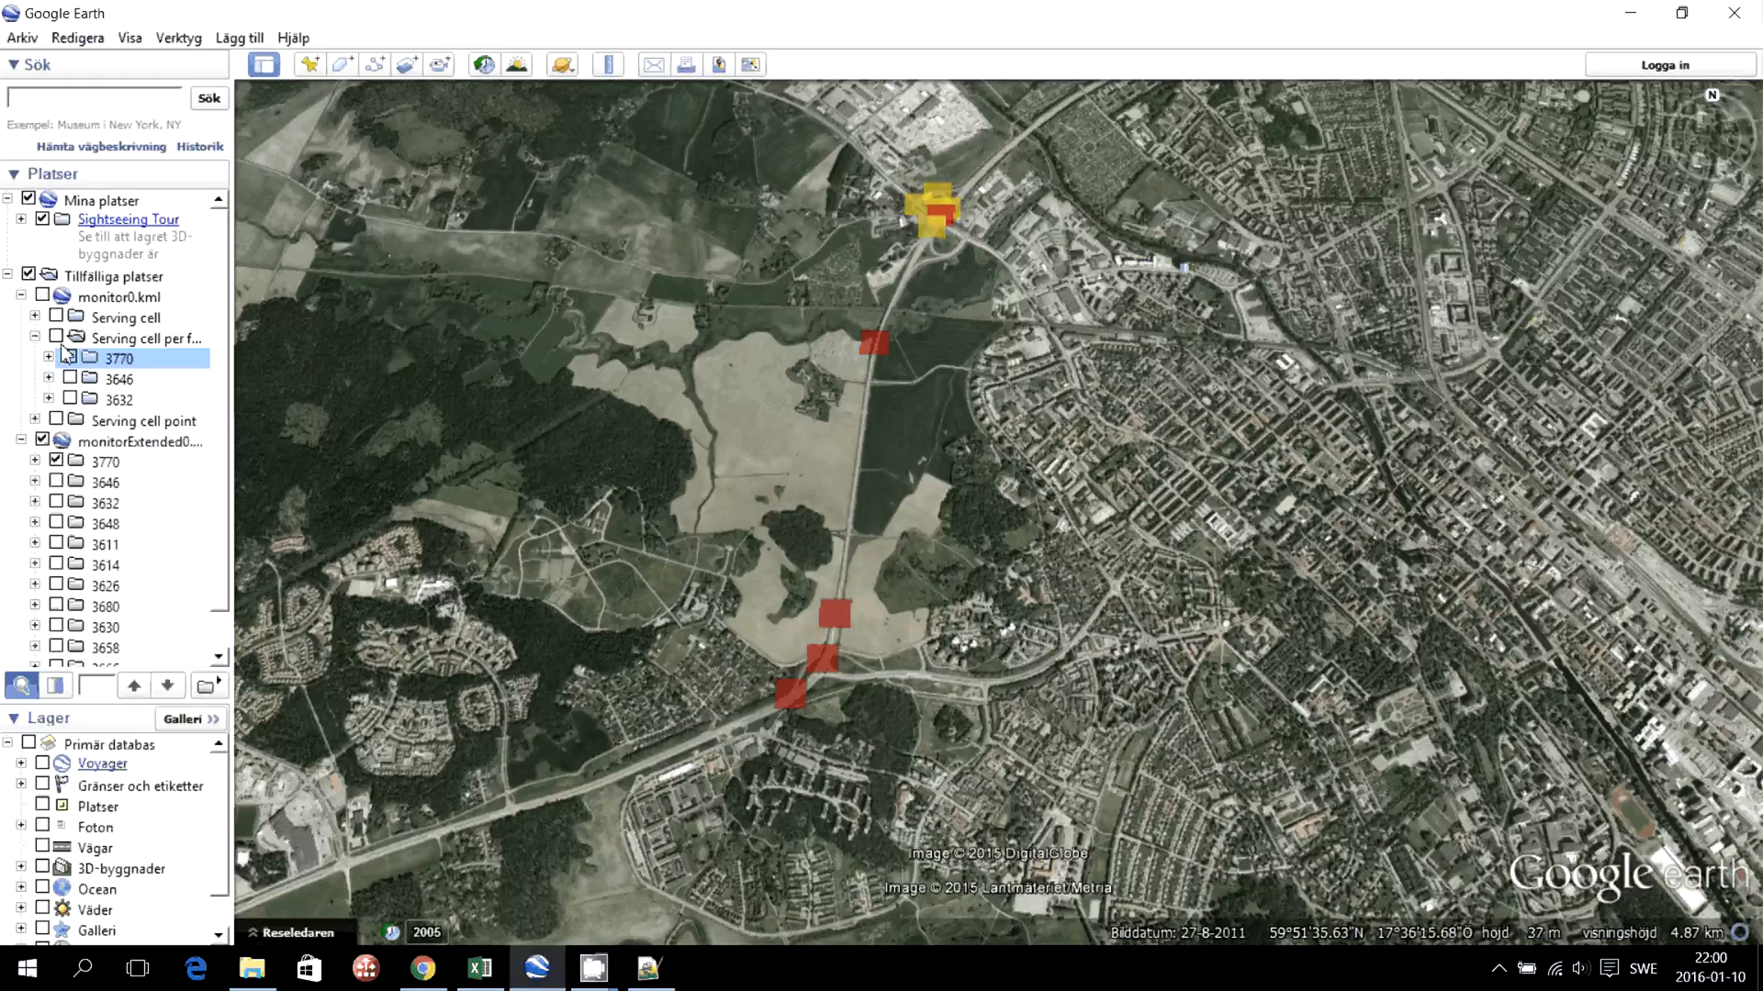
click(35, 337)
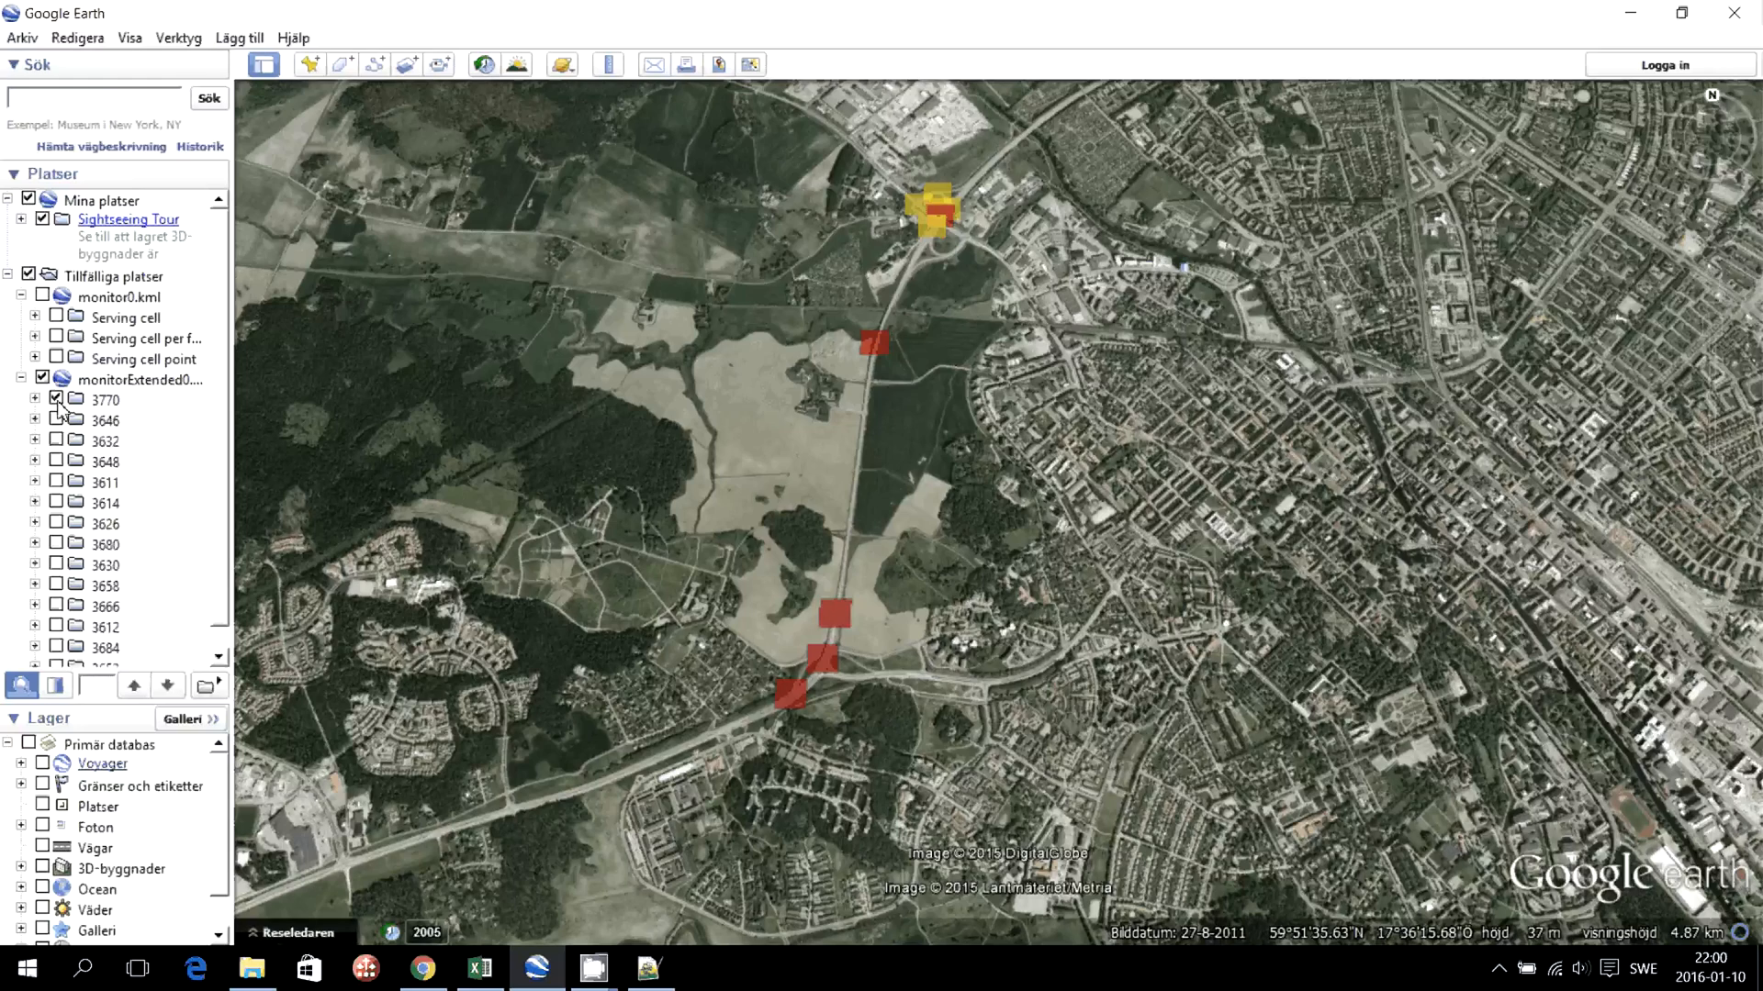
- Hide layer 3770 of monitorExtended0.kml and show its layer 3646 on the map instead
click(56, 404)
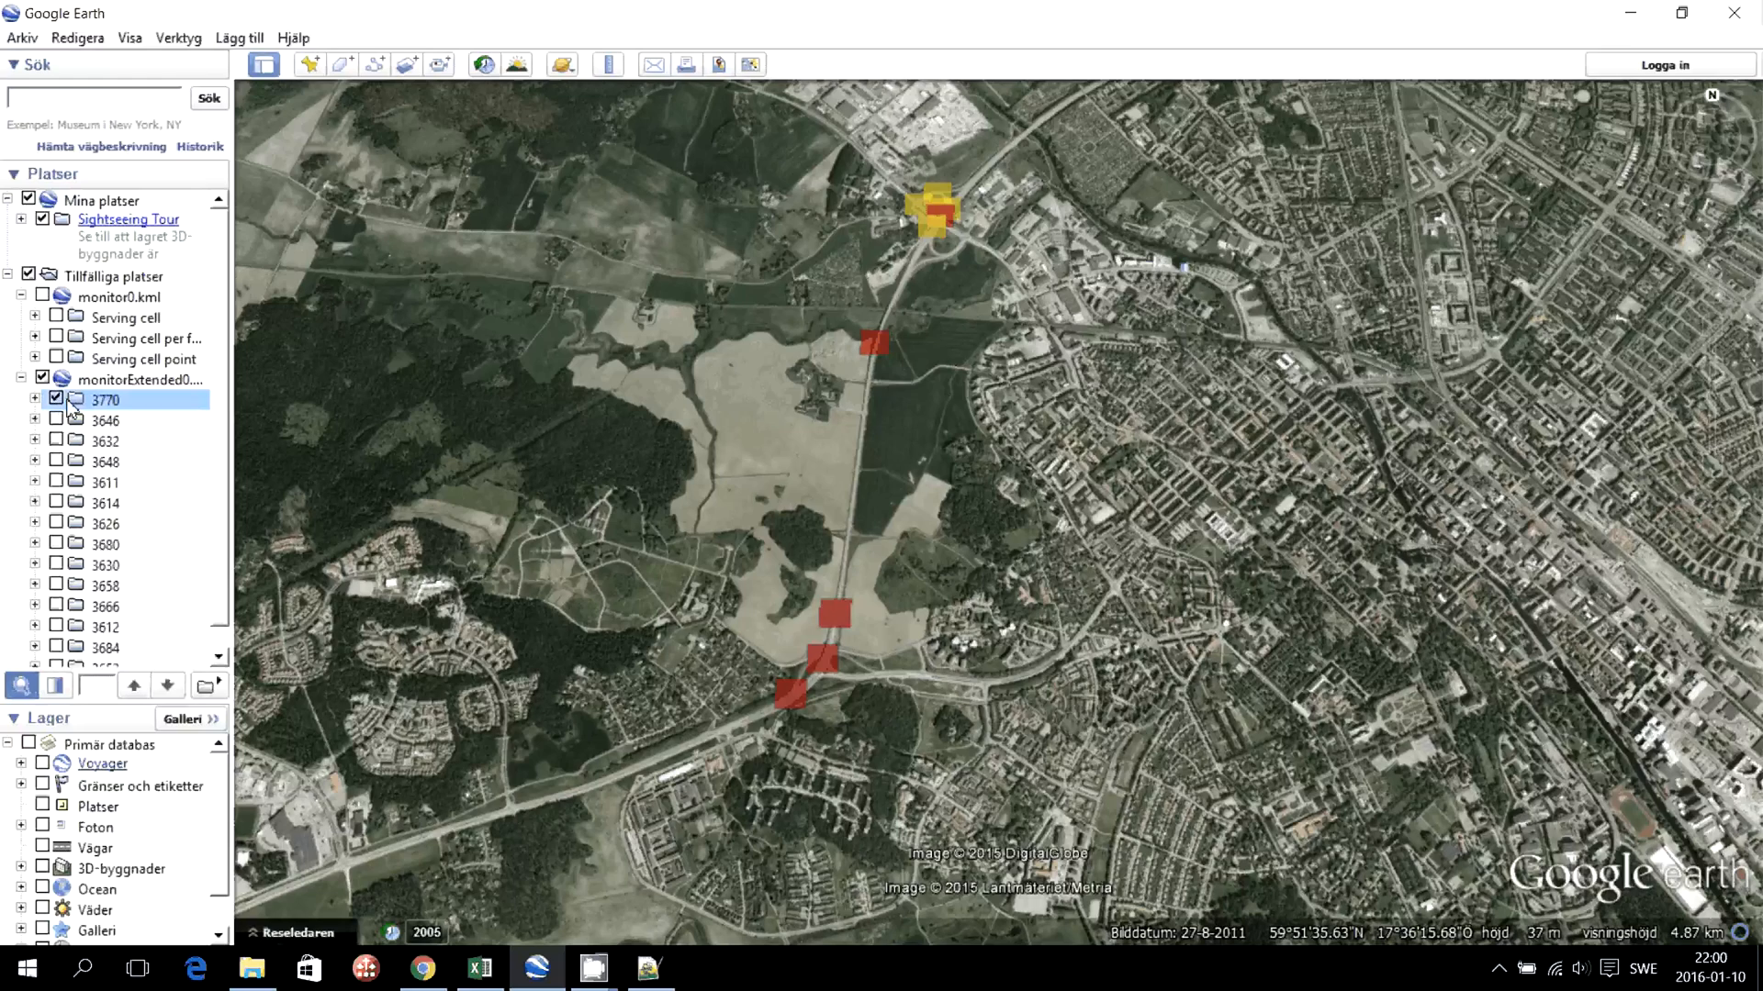
click(56, 398)
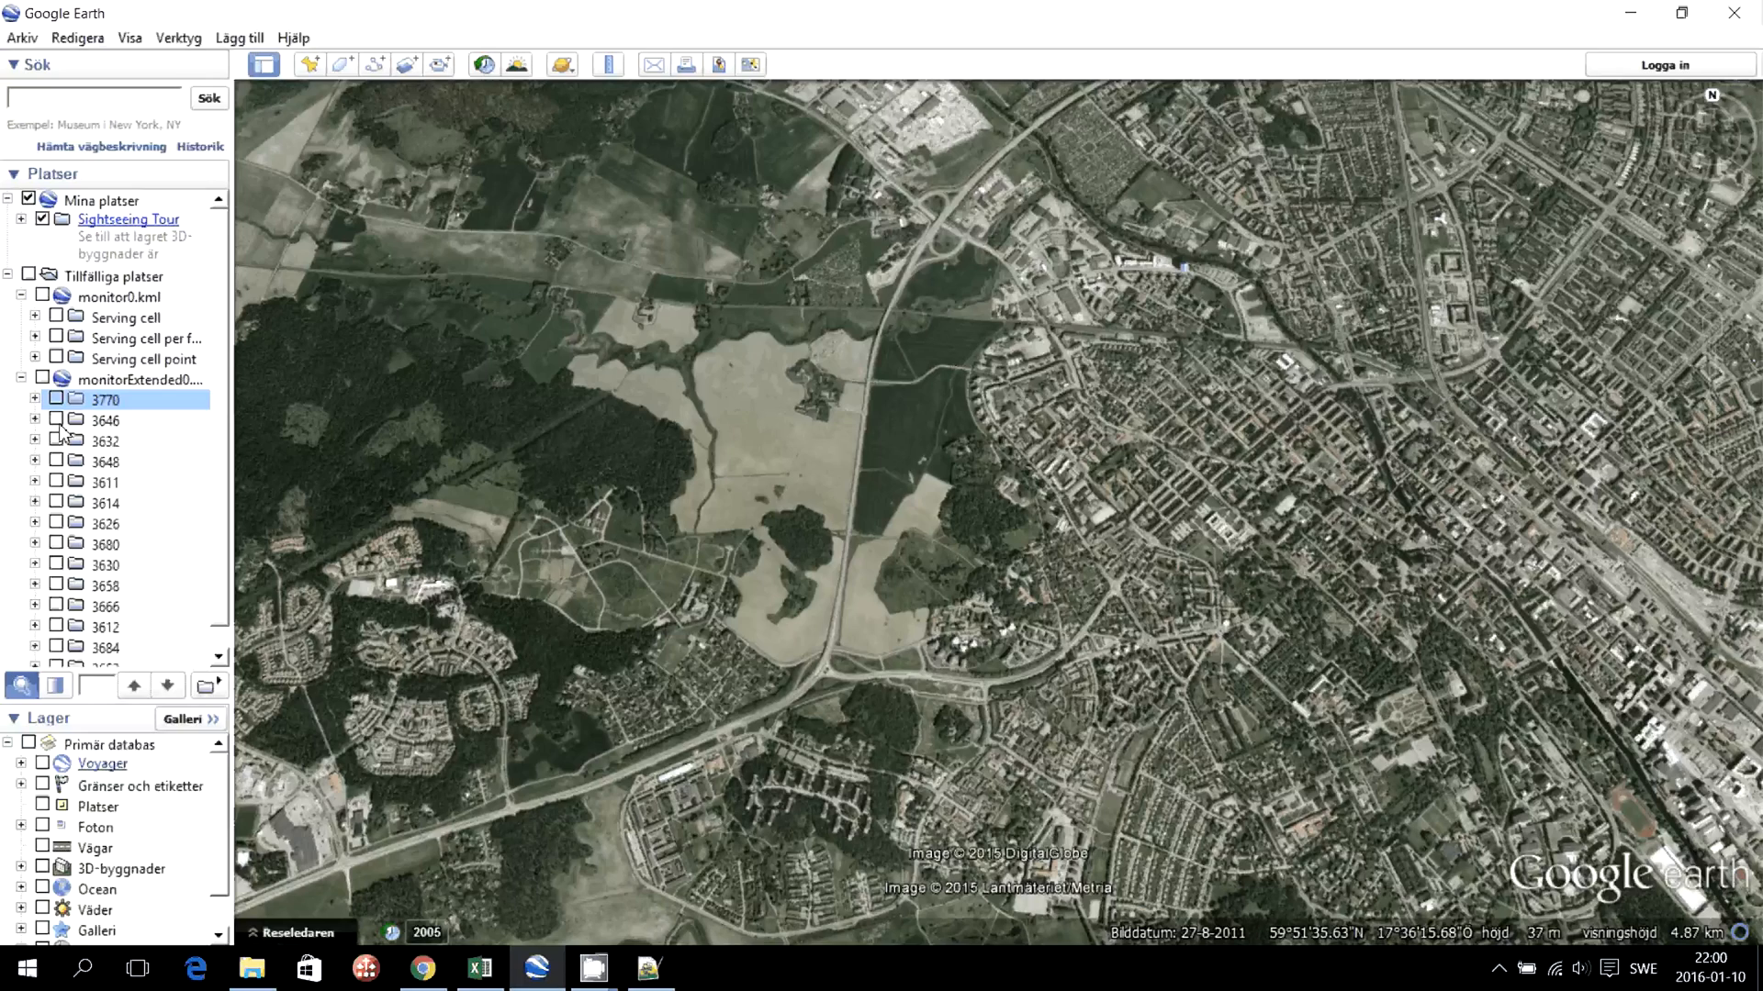
click(56, 419)
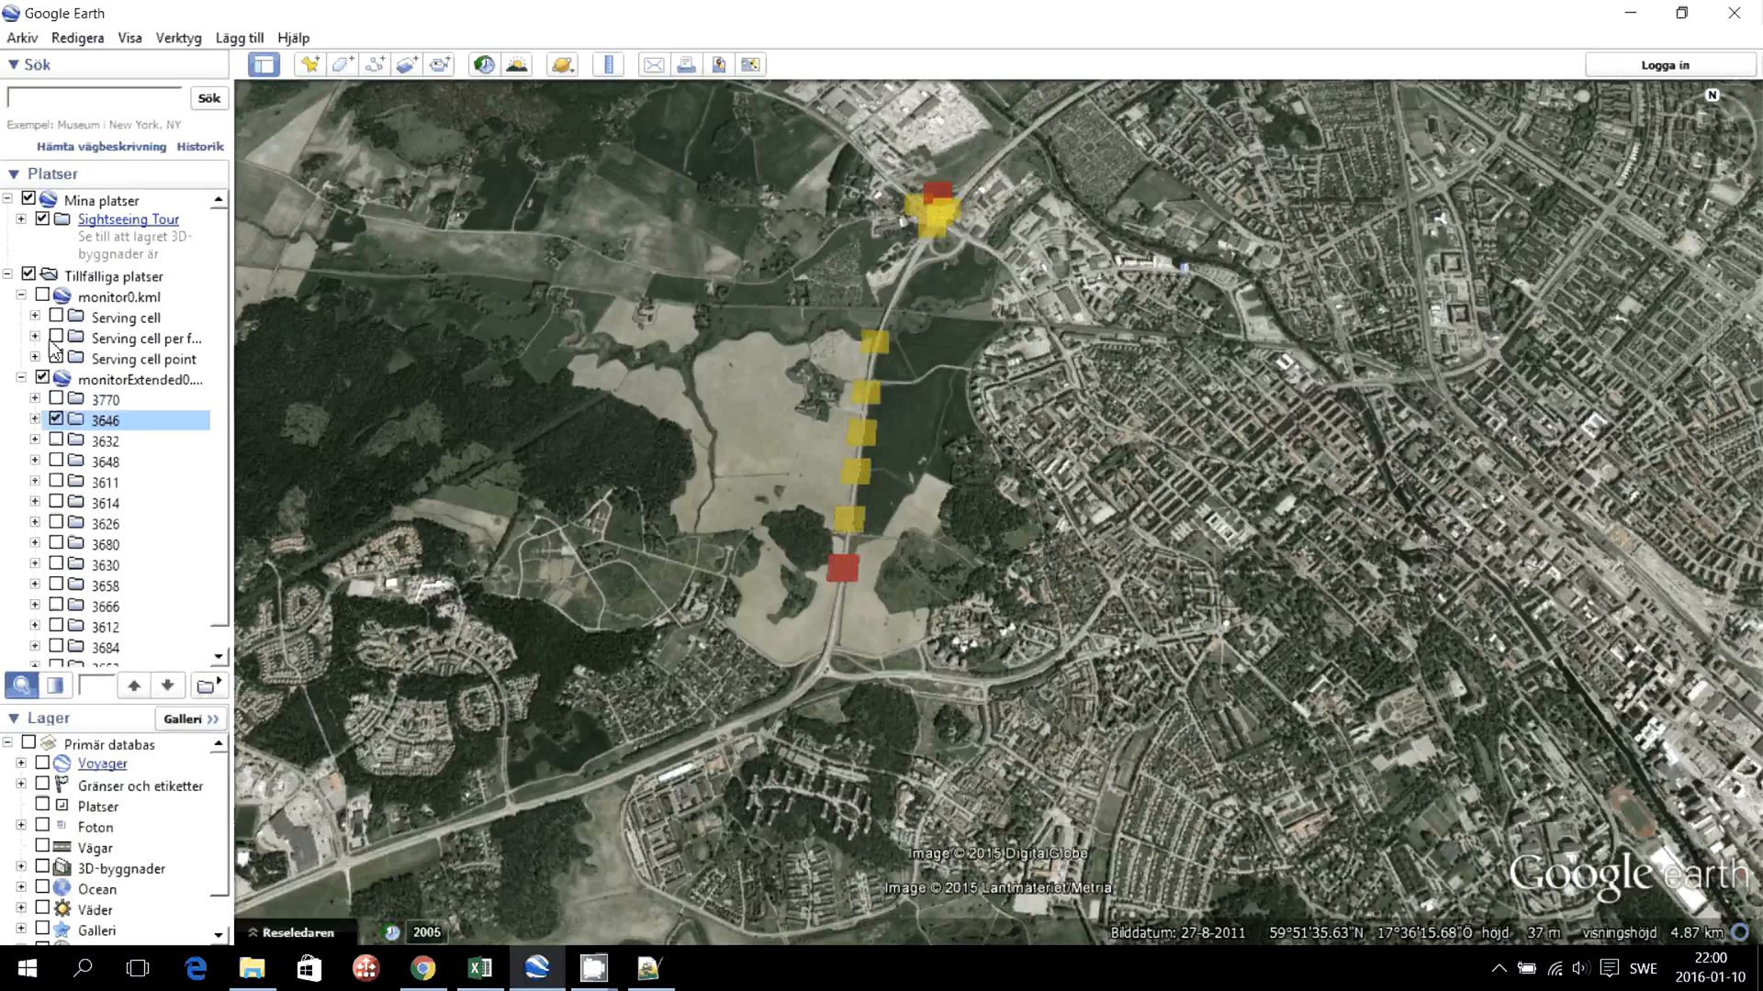
- Overlay monitor0.kml's Serving cell per freq layer 3646 on the extended 3646 layer to compare them, and hide both layers
click(35, 337)
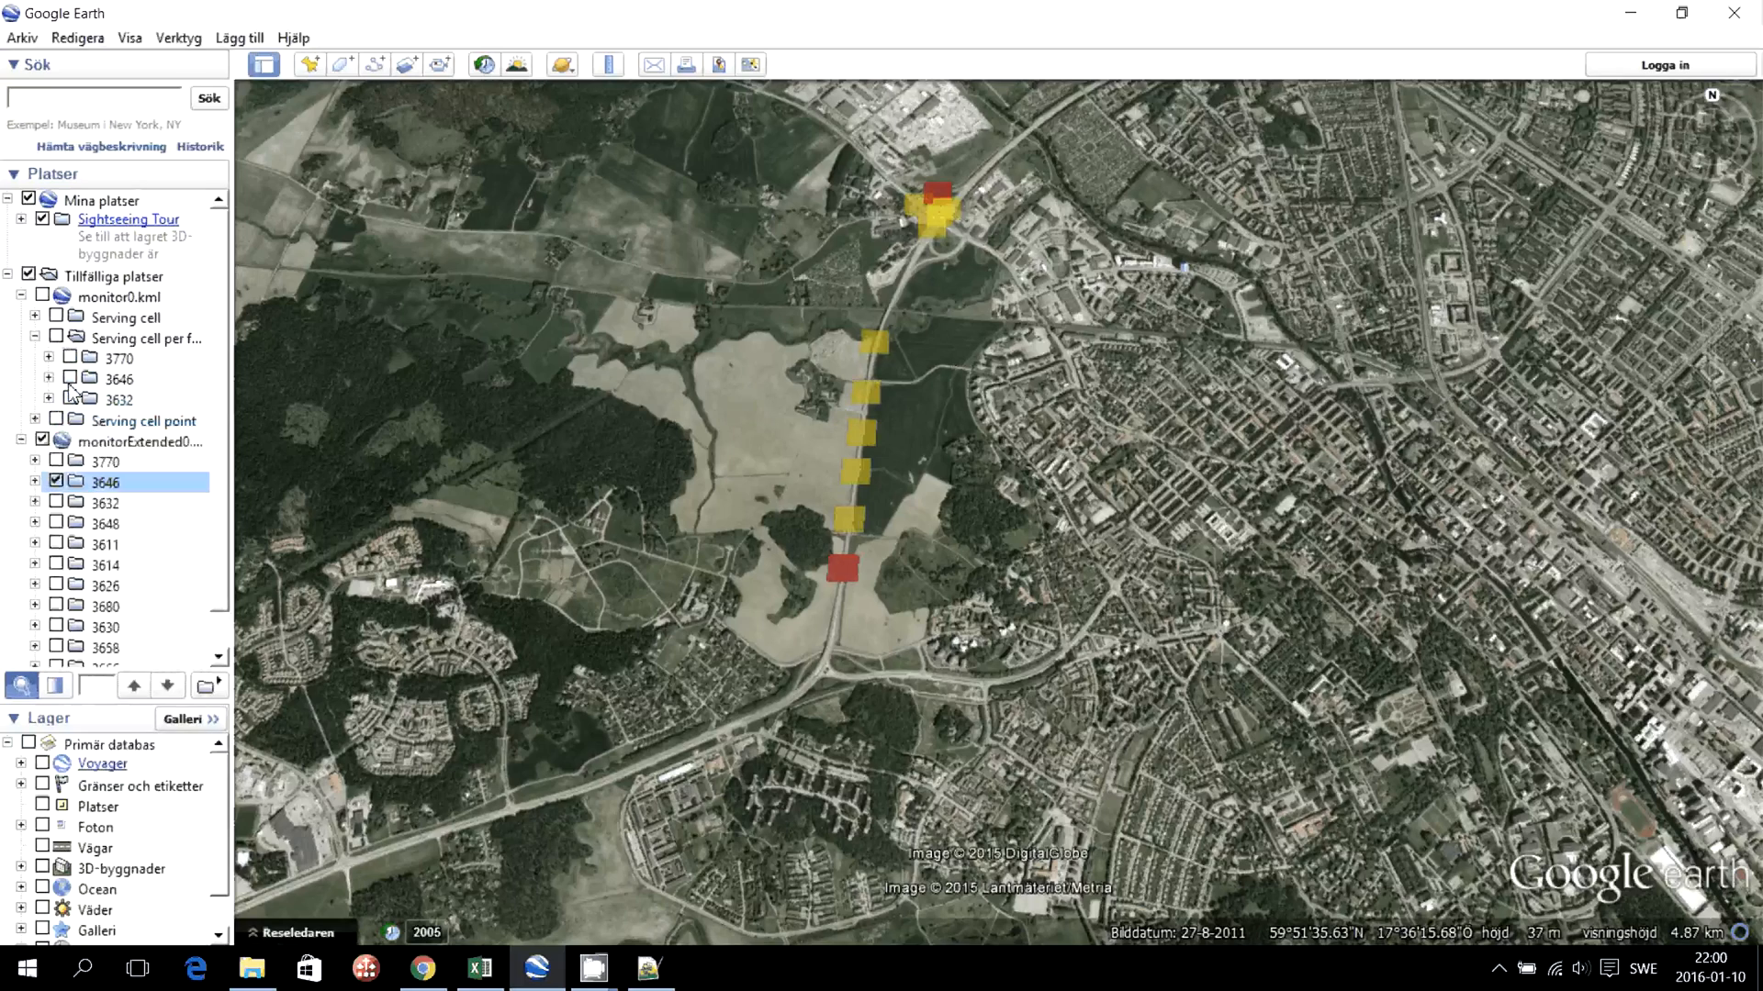
click(69, 378)
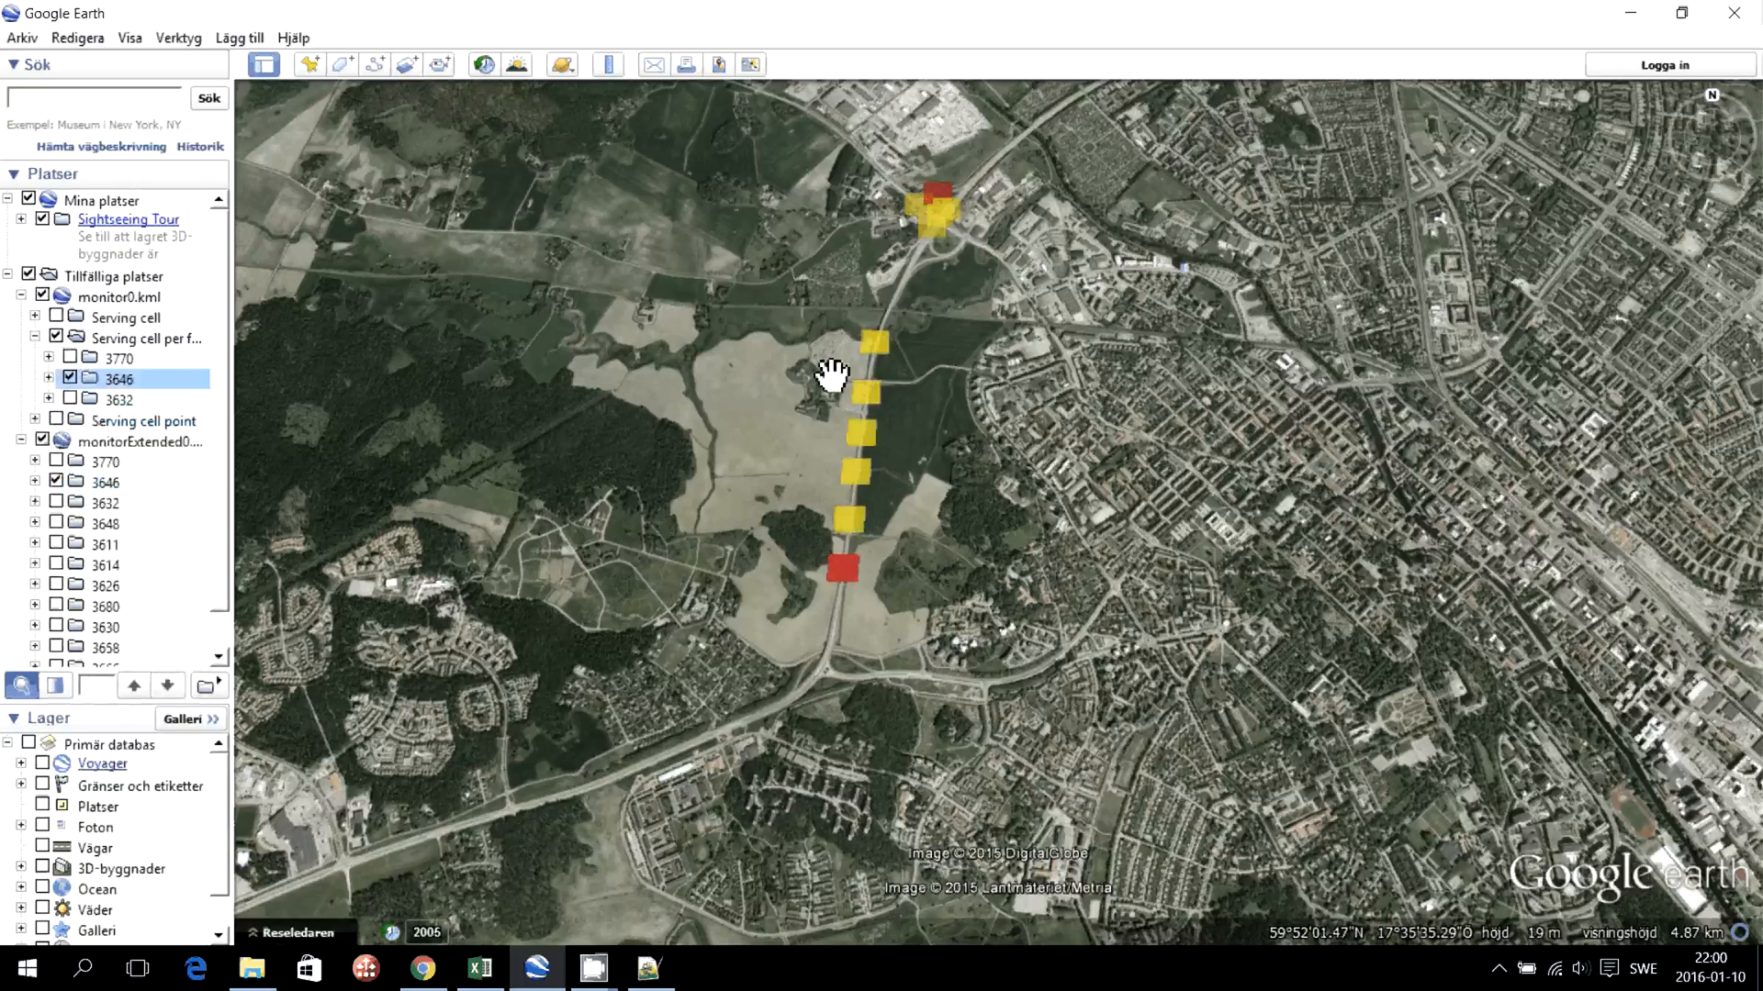
click(70, 378)
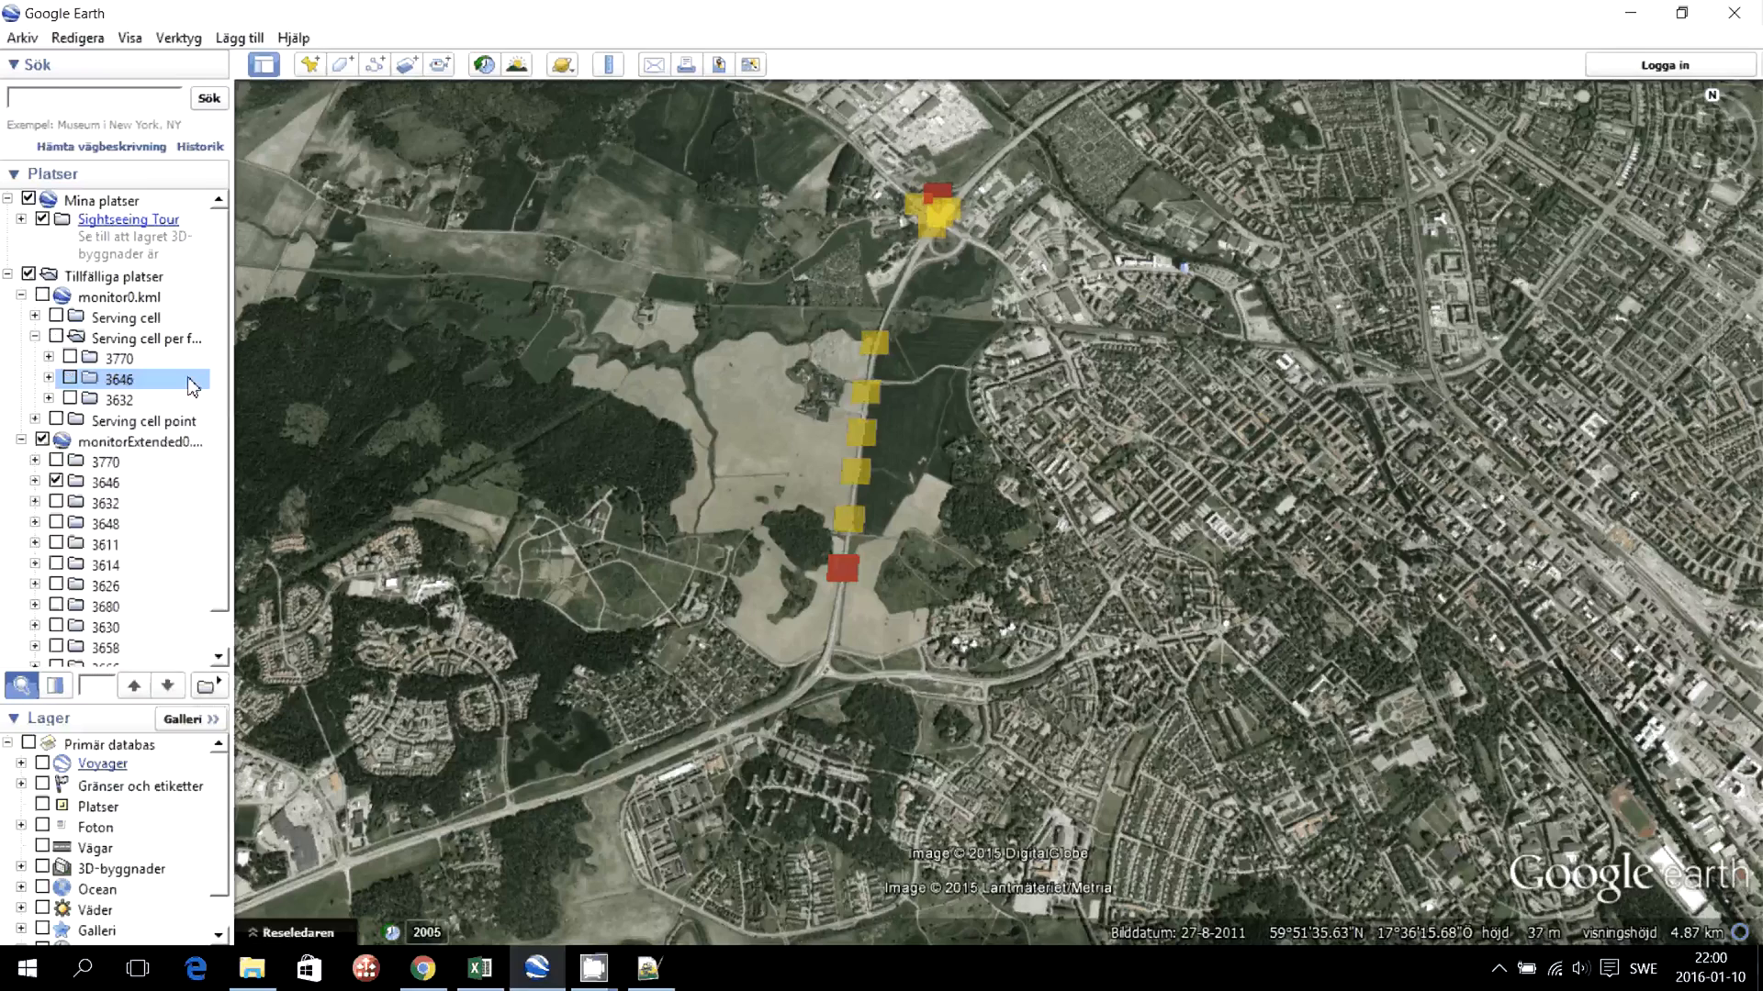
click(56, 481)
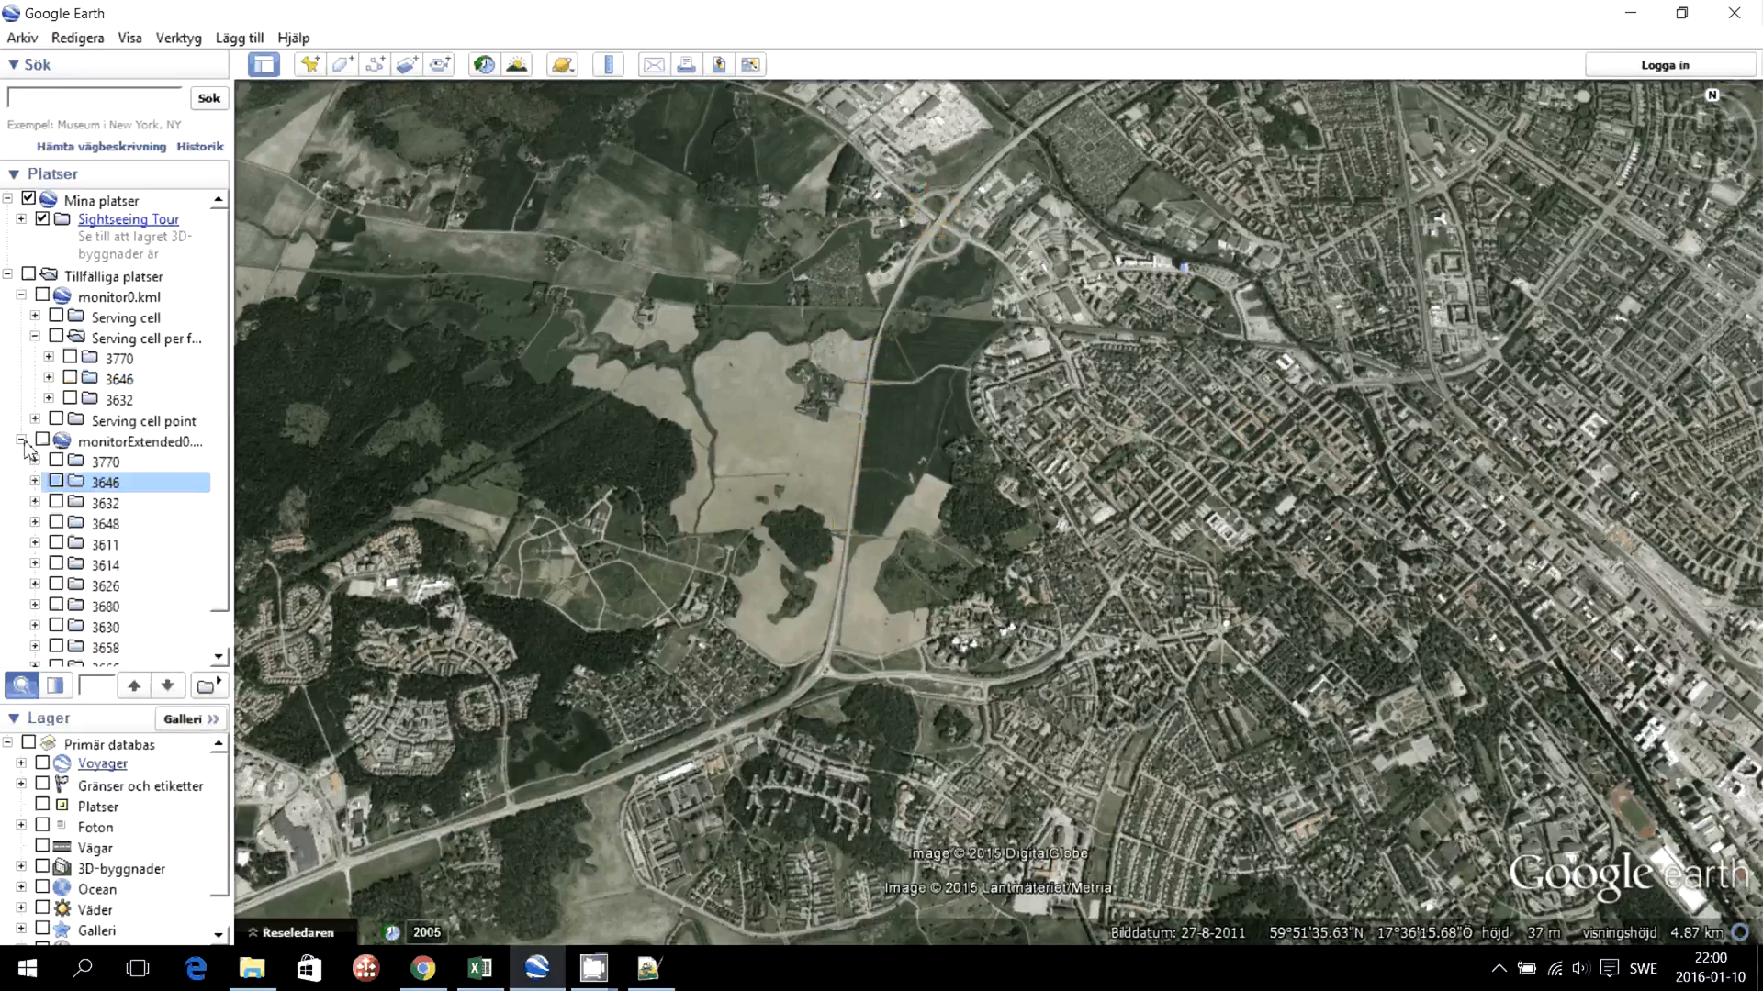
- Collapse monitorExtended0.kml, the Serving cell per freq group and monitor0.kml in the places list
click(22, 442)
click(34, 337)
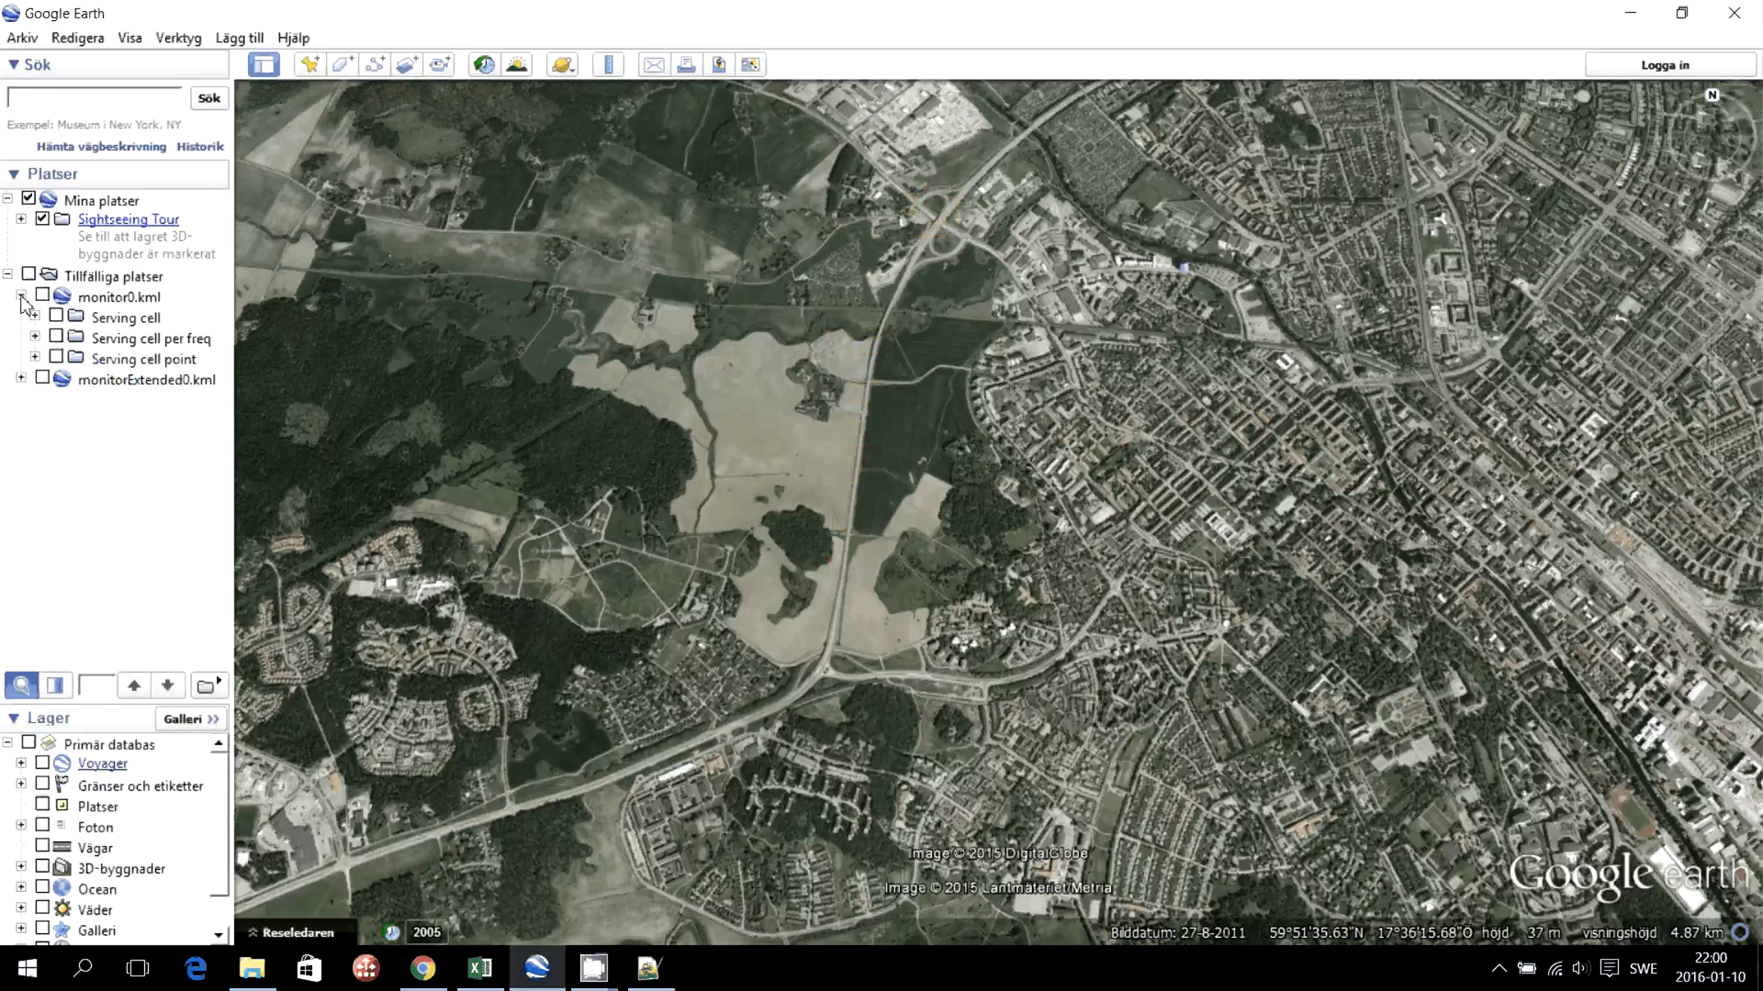
click(21, 296)
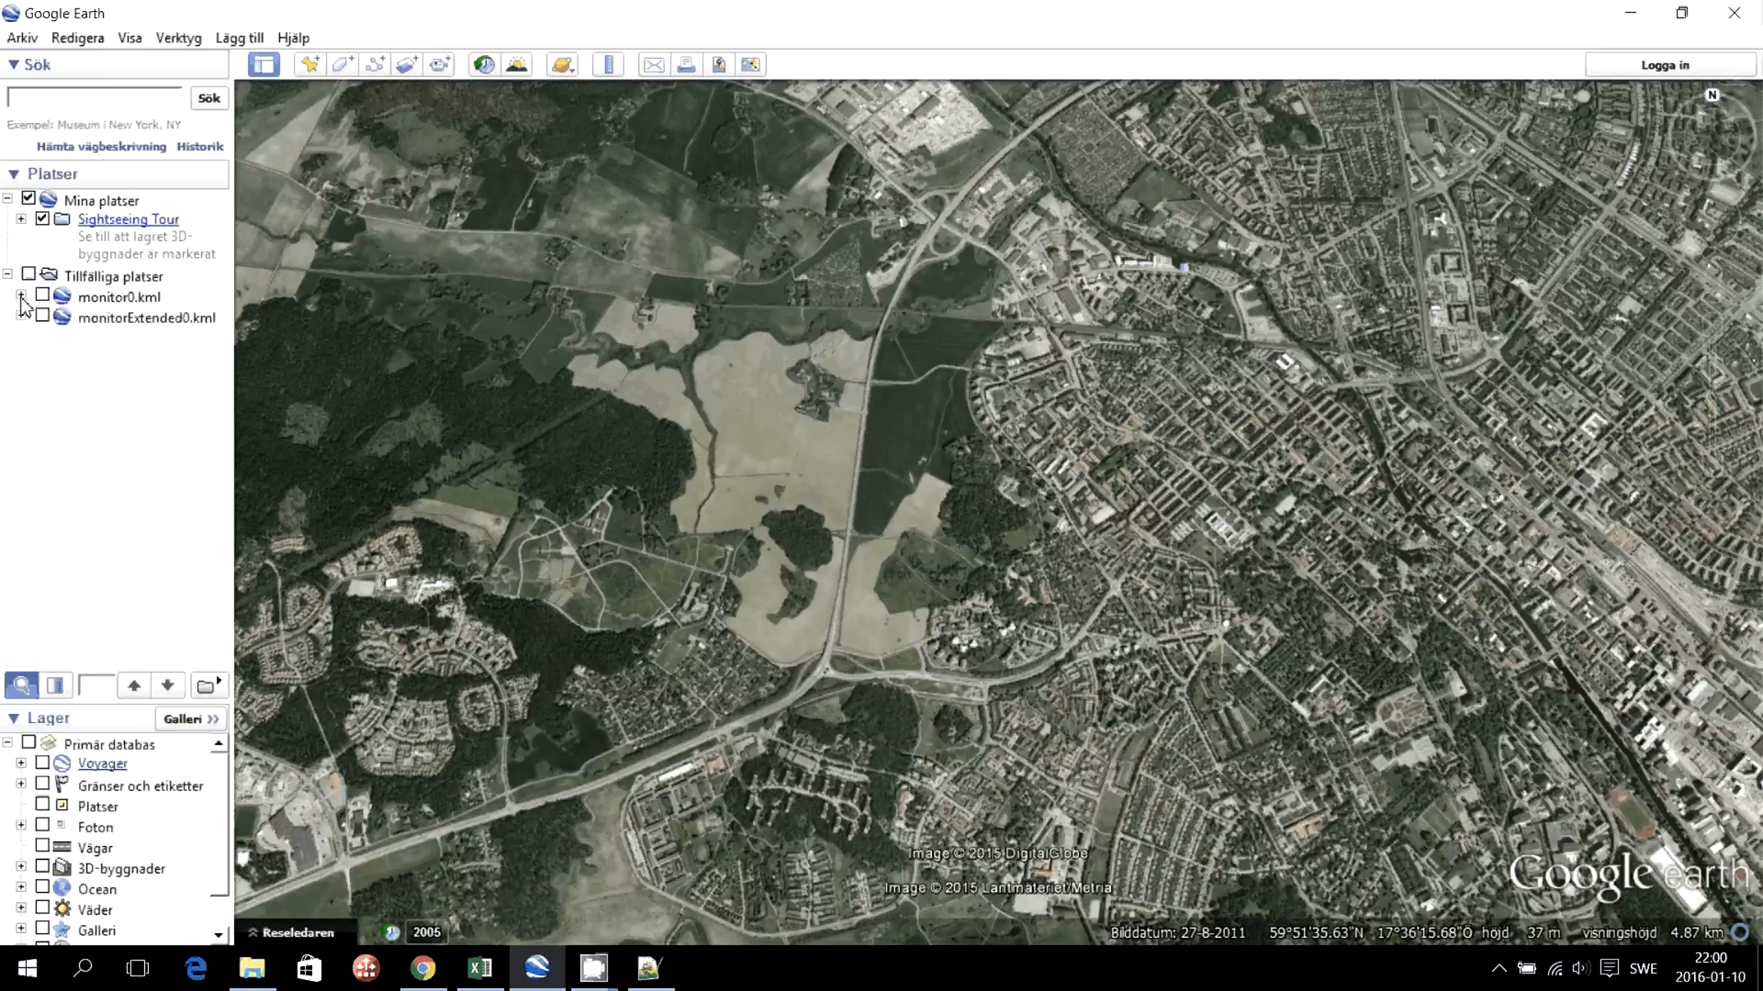
- Show monitor0.kml's Serving cell layer on the map, hide it again, and list the frequency layers of monitorExtended0.kml
click(22, 295)
click(56, 315)
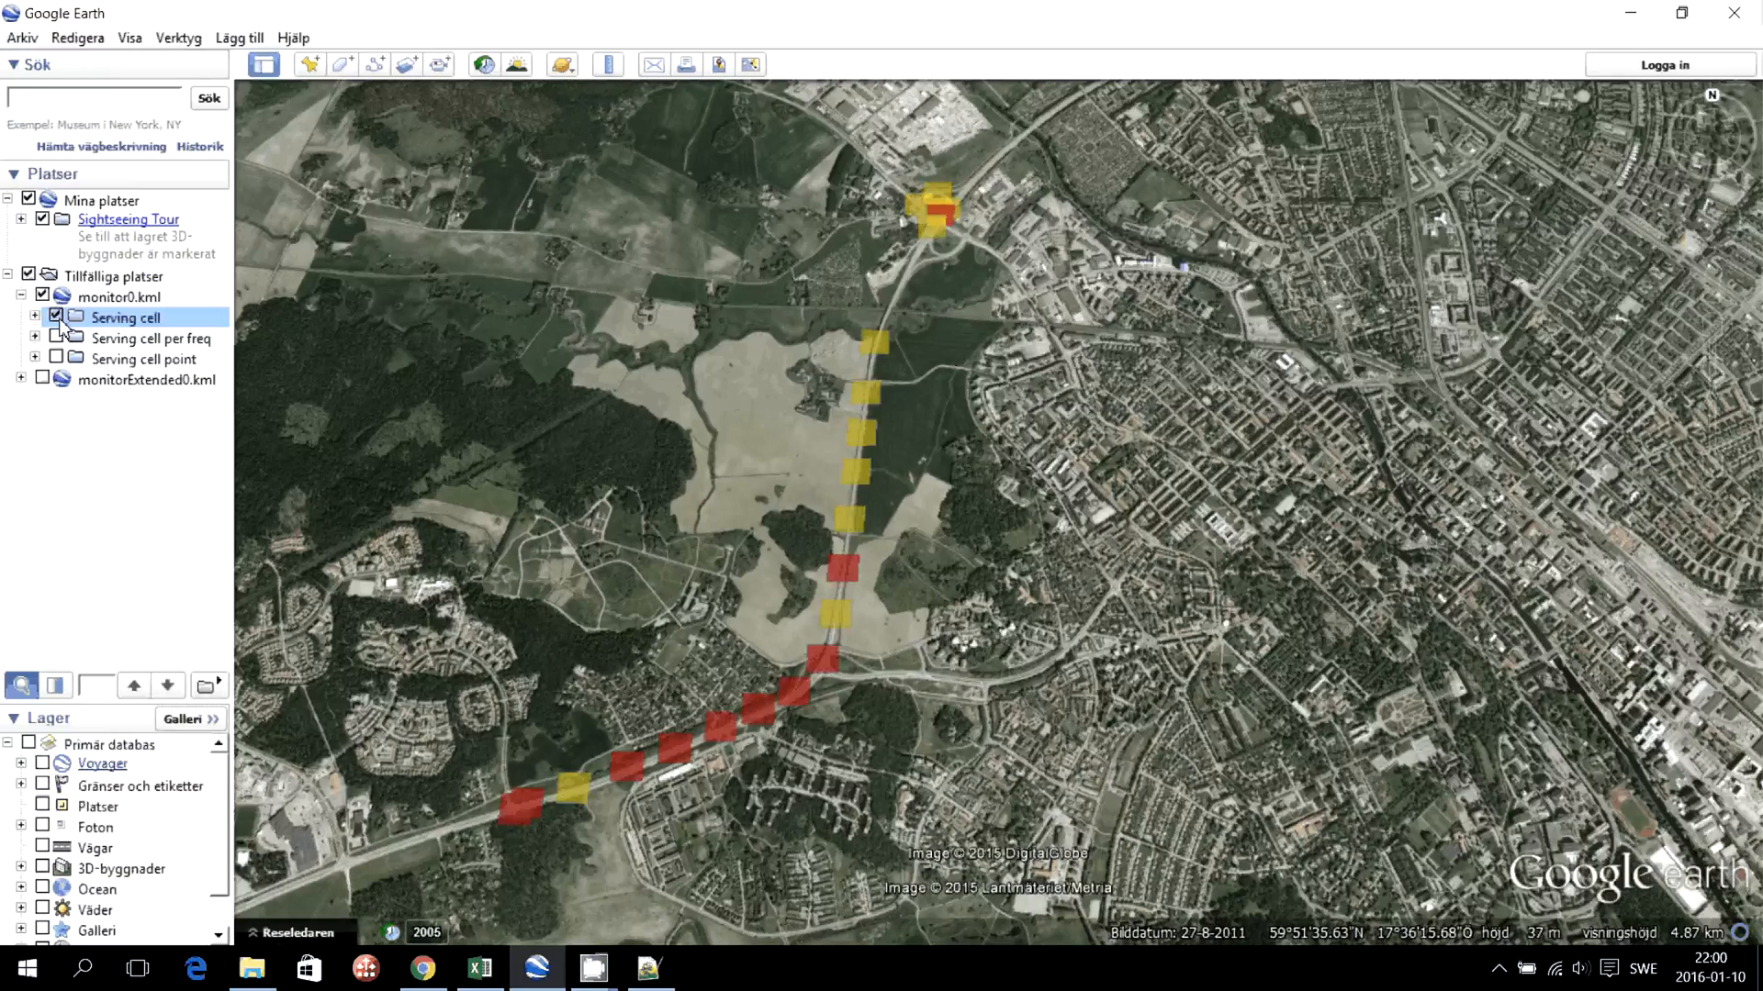
click(56, 316)
click(21, 378)
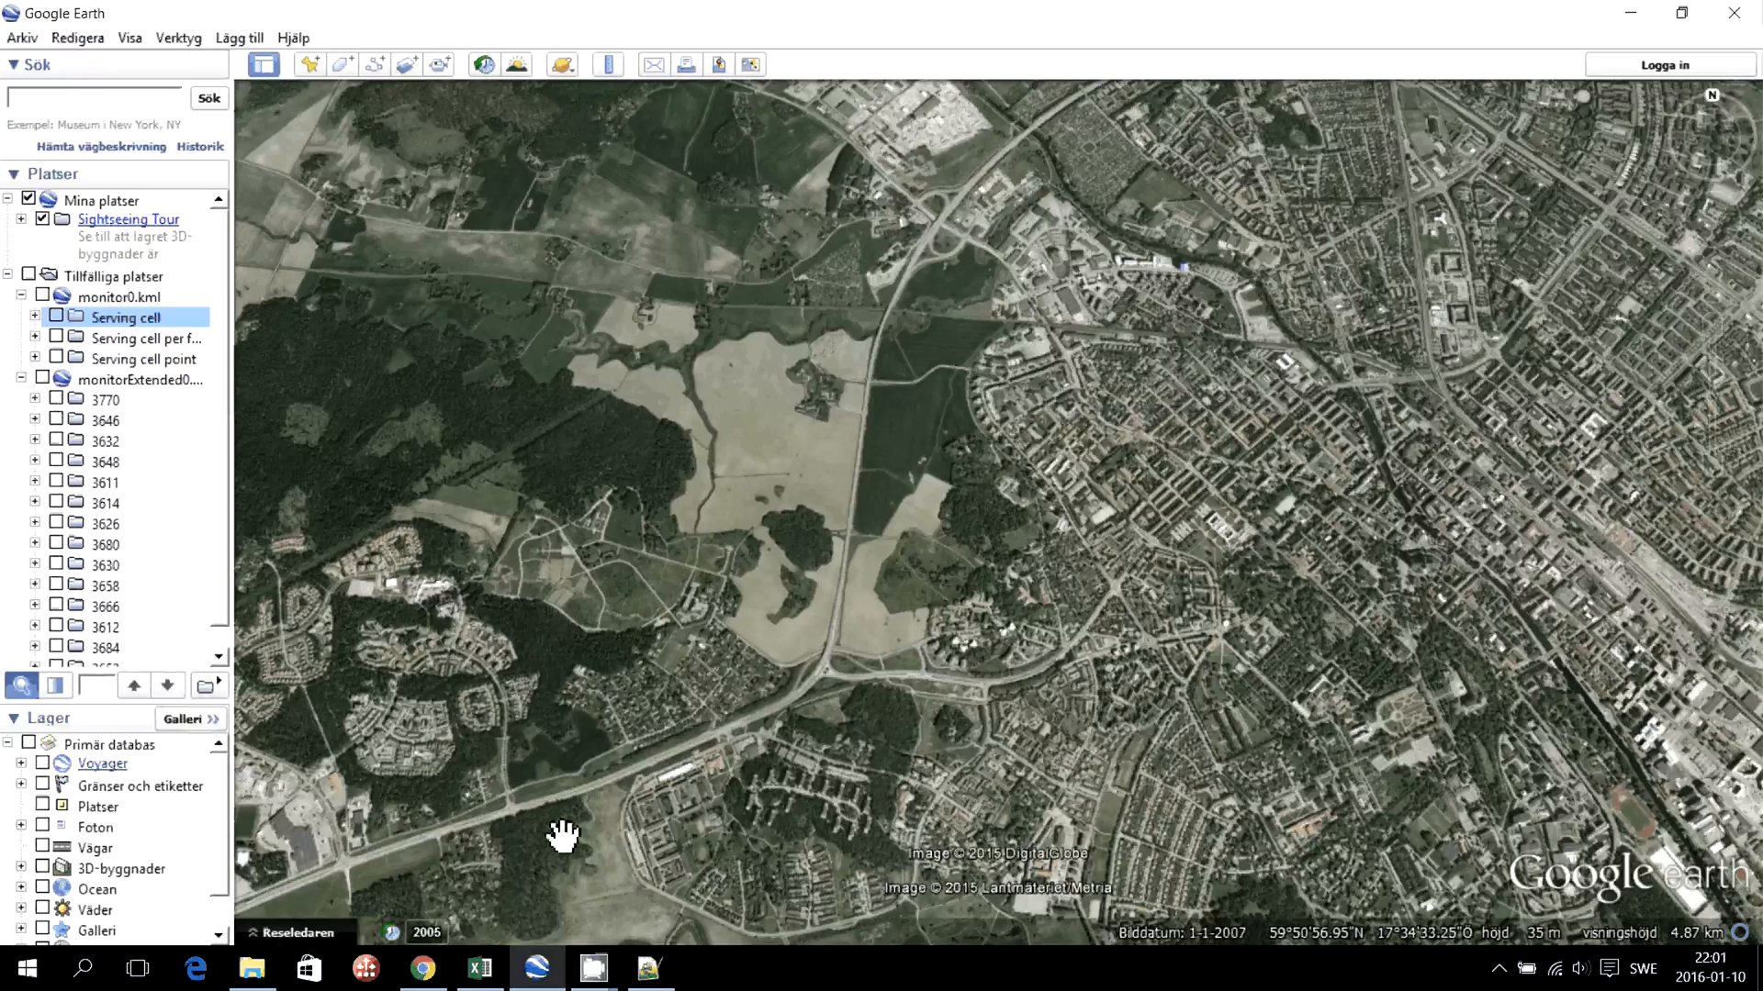
- Switch to the Data used in video folder in File Explorer, highlight monitorLaFreq0 and the complete set of four files, and clear the selection
key(alt+Tab)
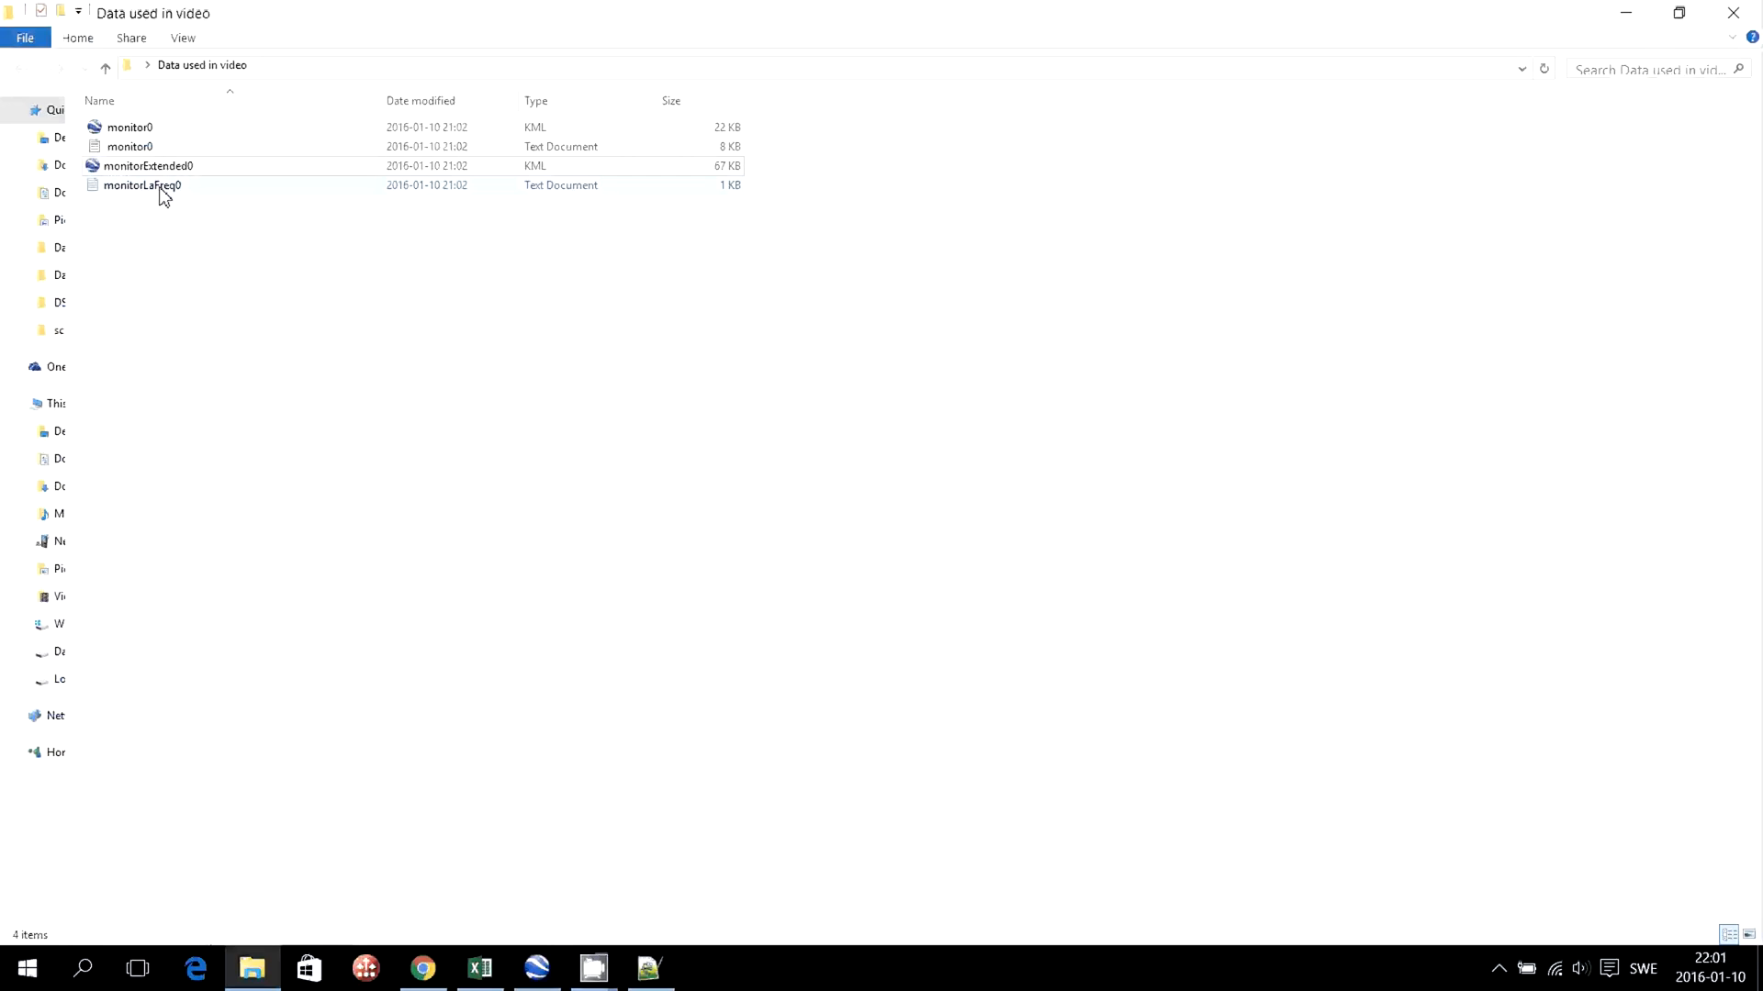
click(162, 186)
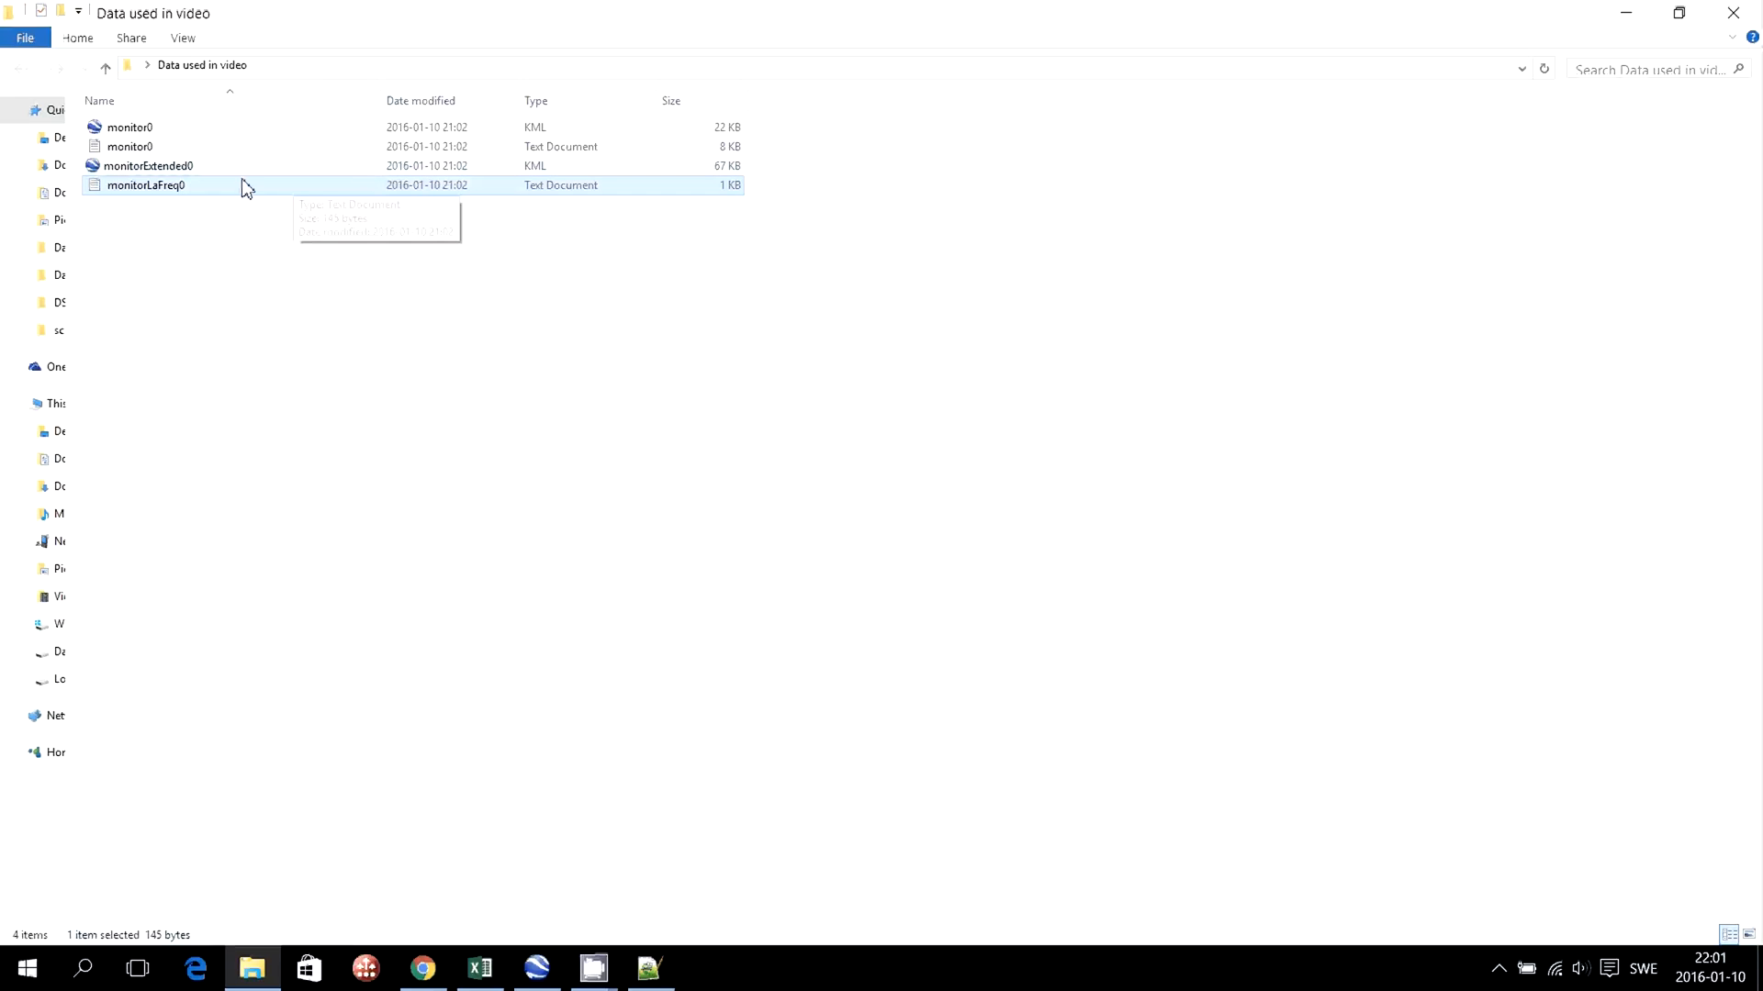
click(272, 334)
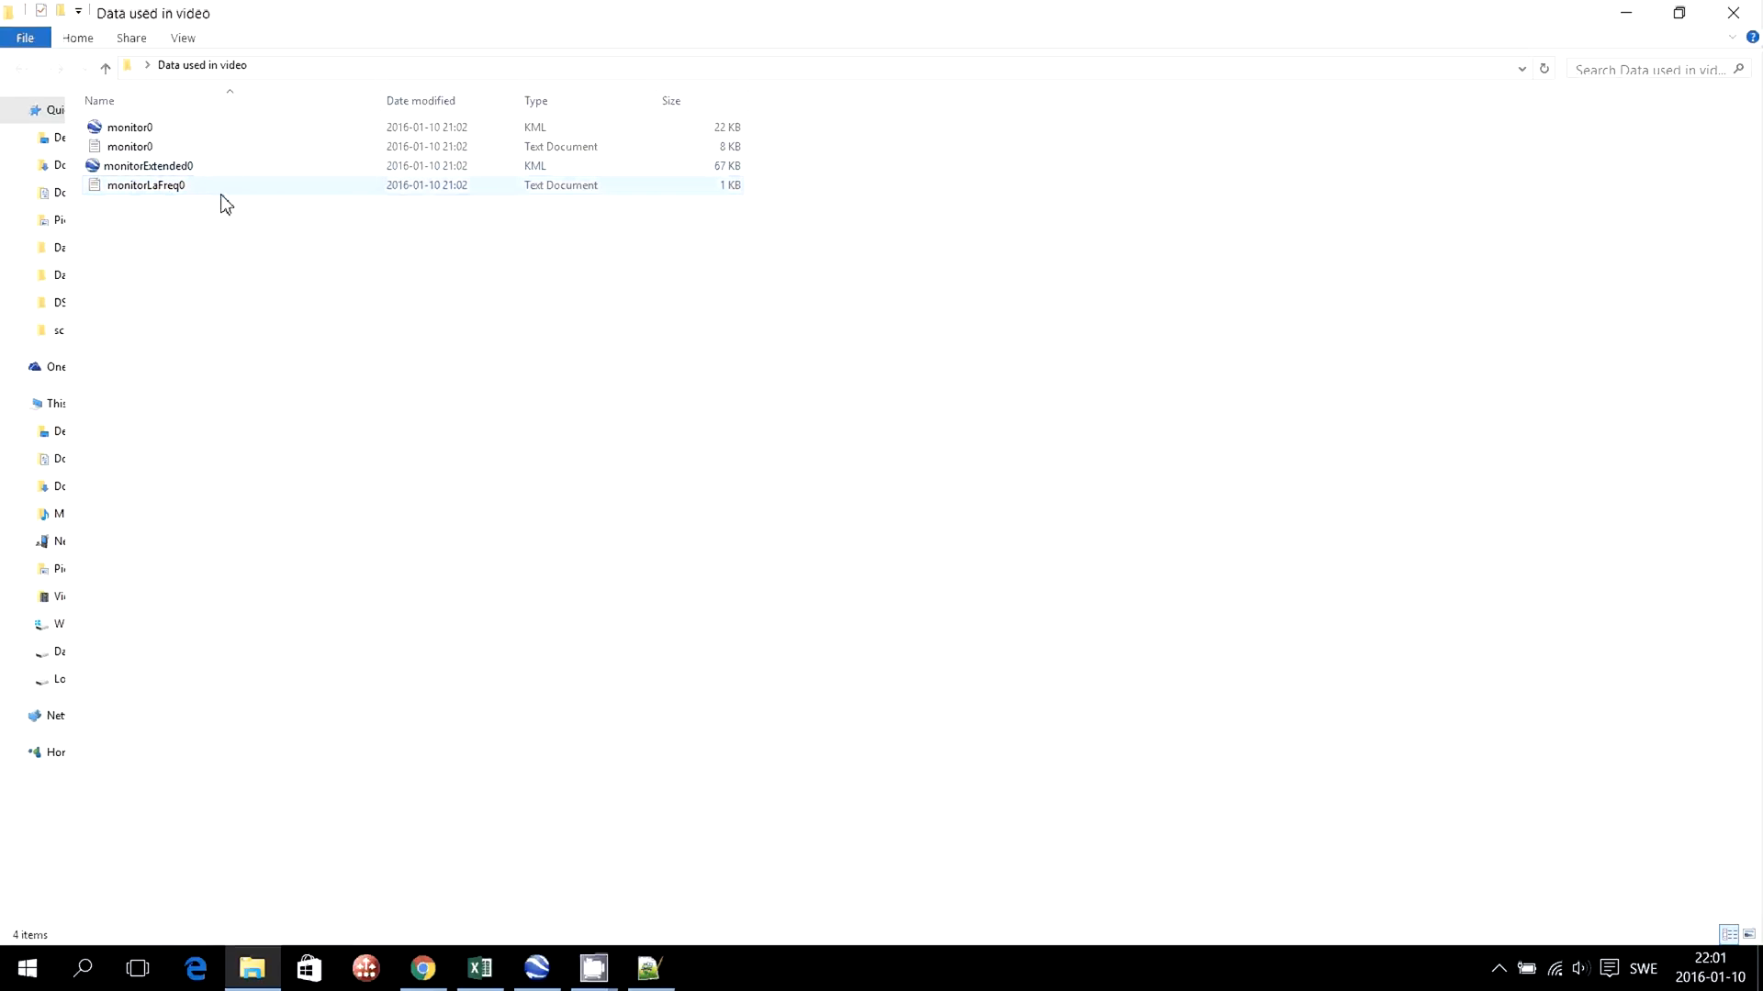
drag(254, 257, 126, 114)
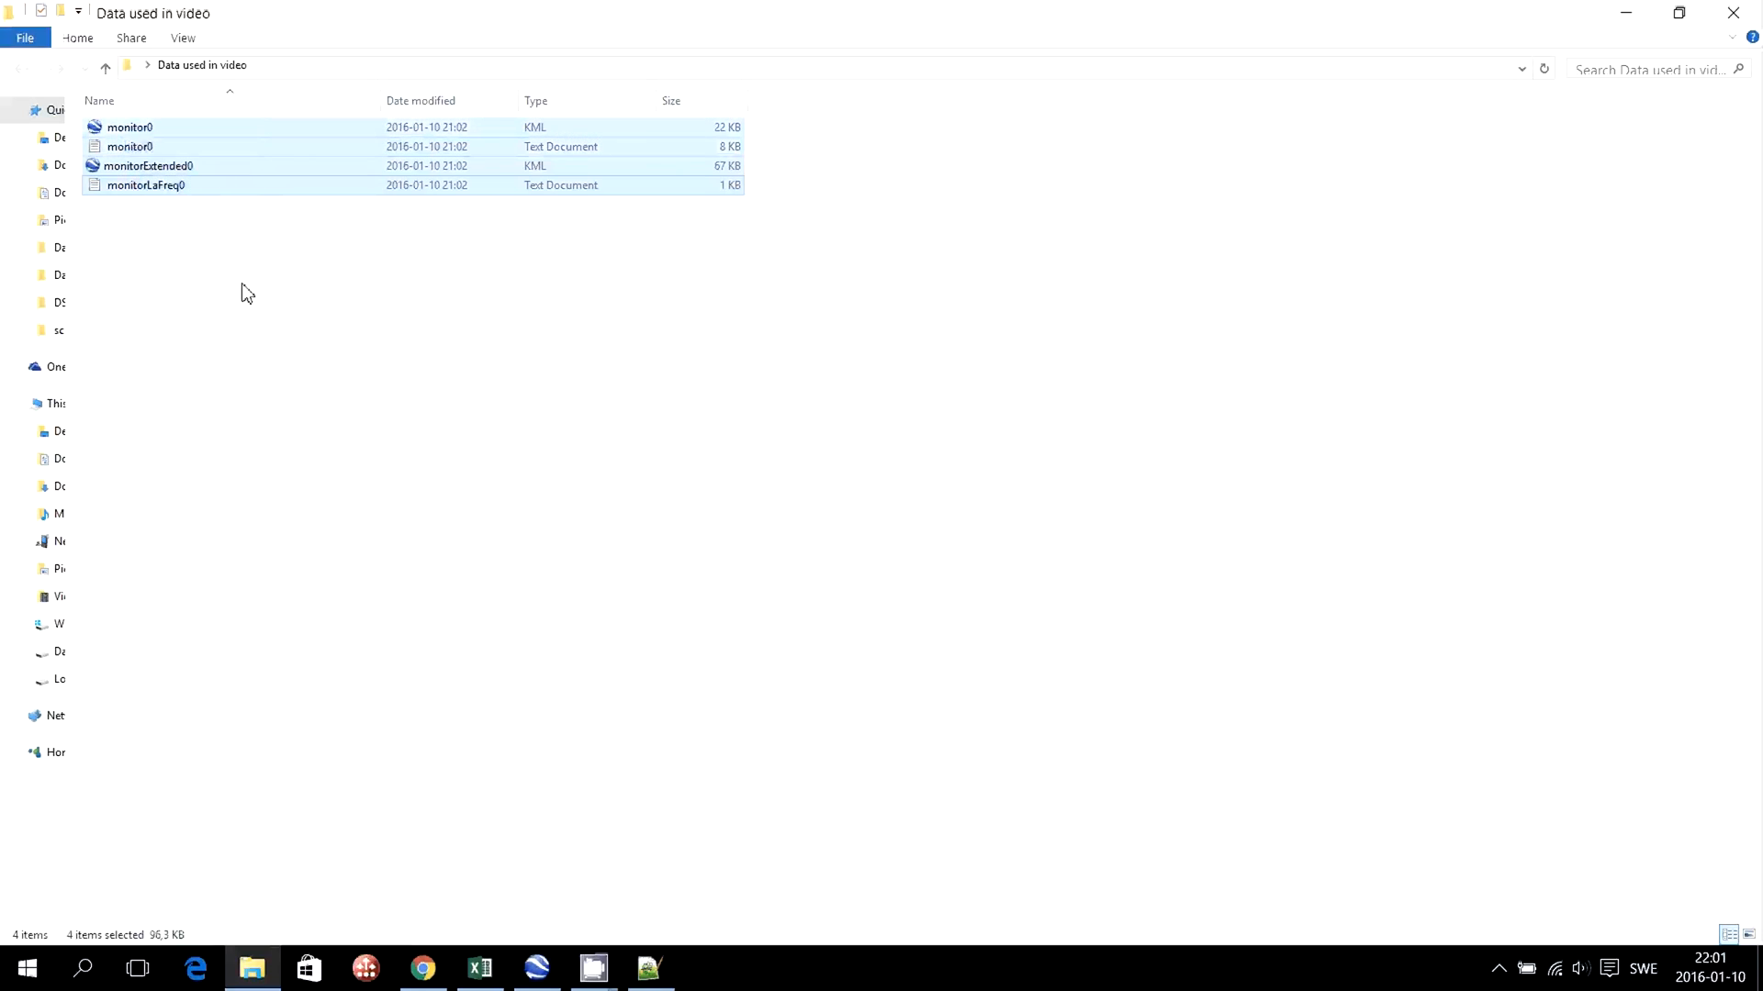
click(243, 285)
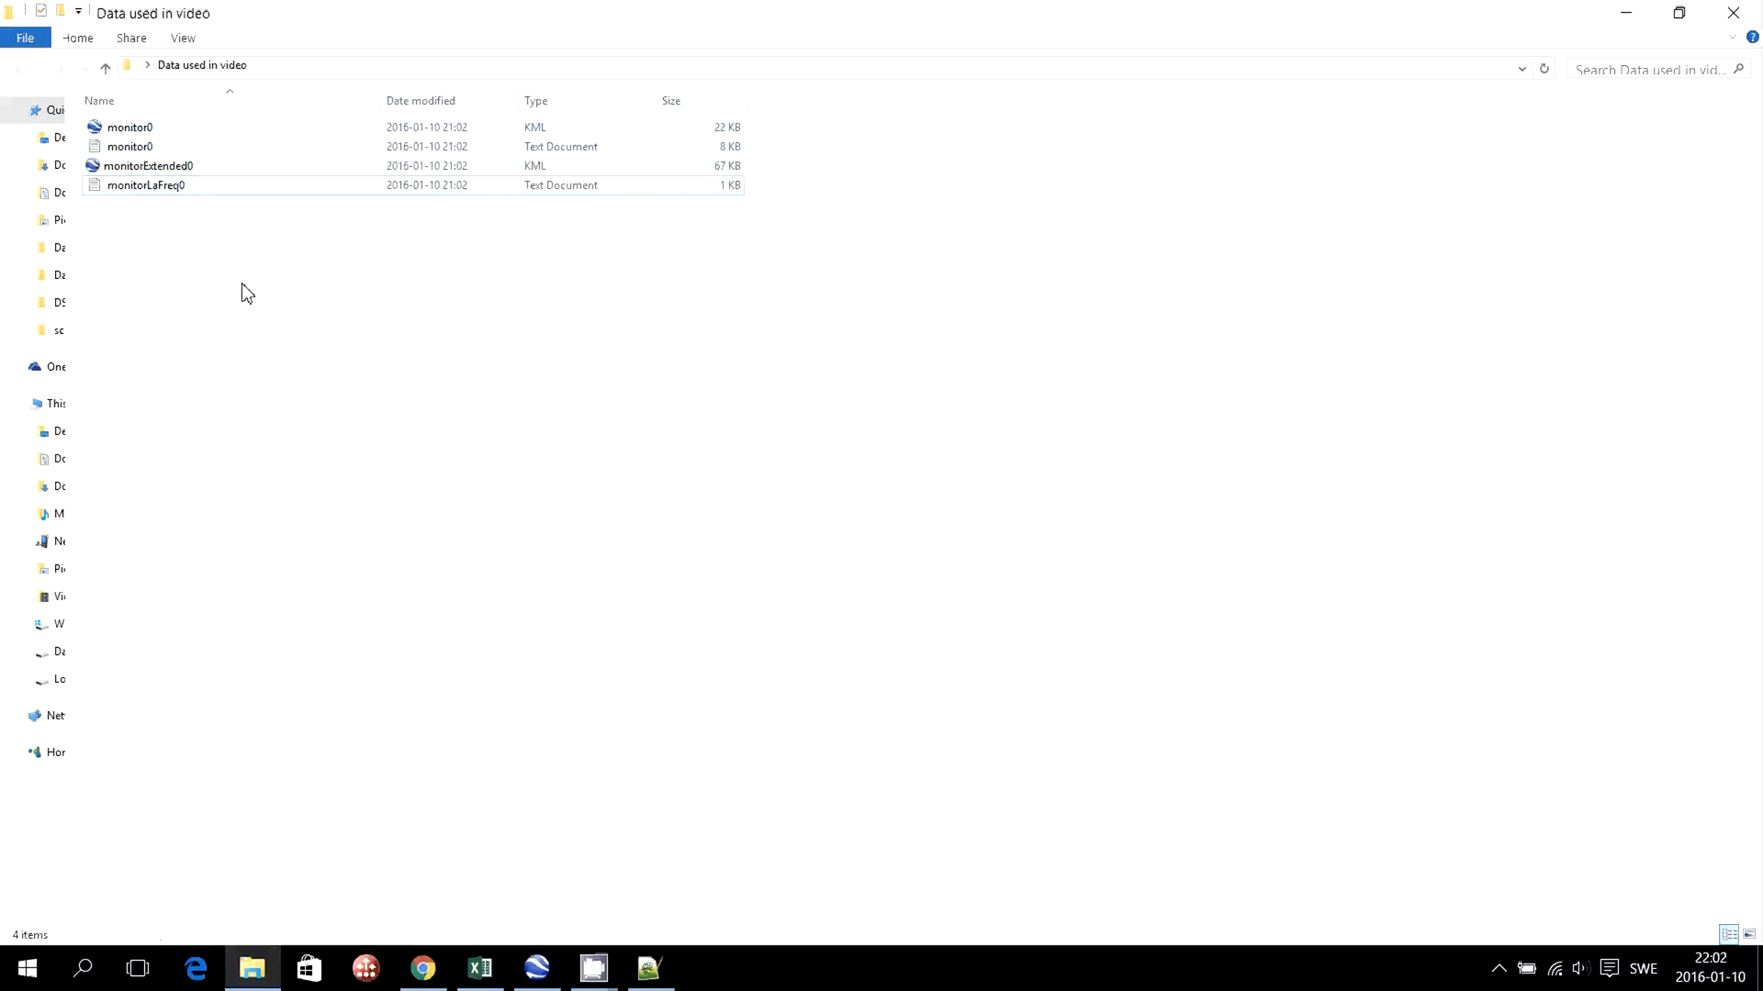